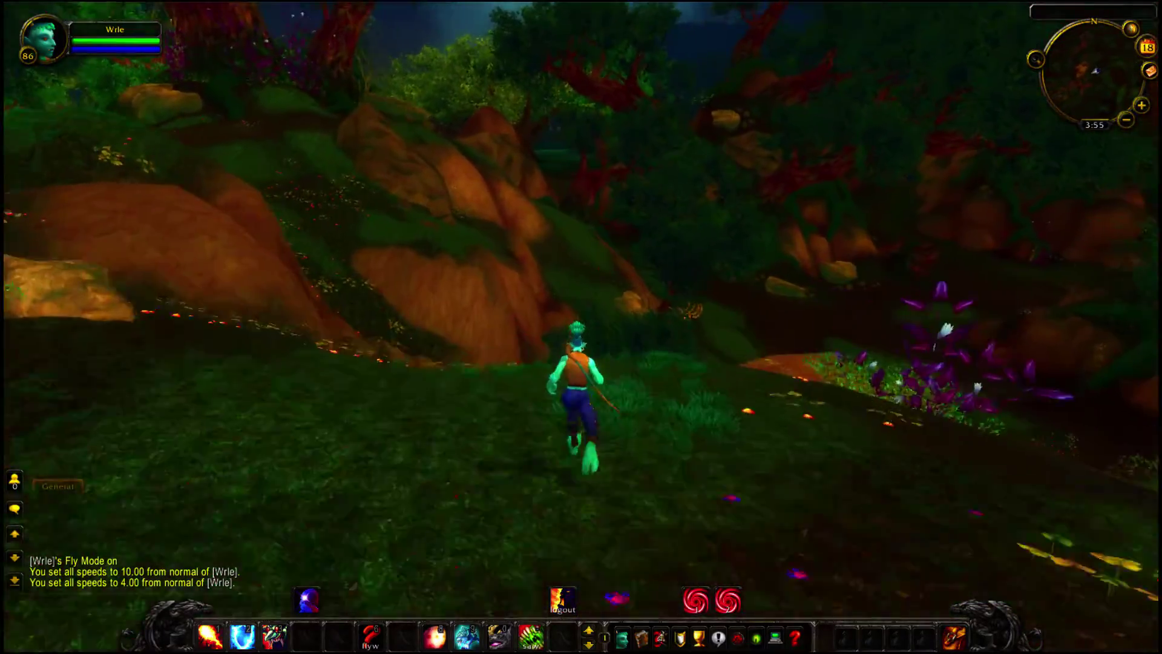
{"action": "key", "text": "w"}
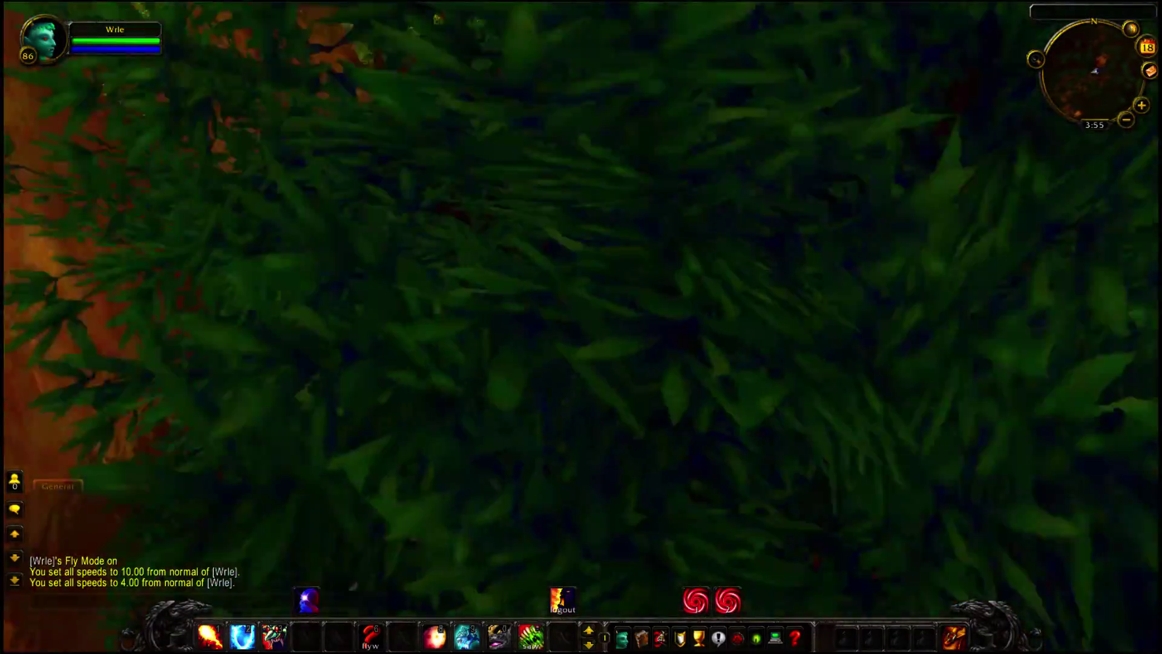
{"action": "key", "text": "w"}
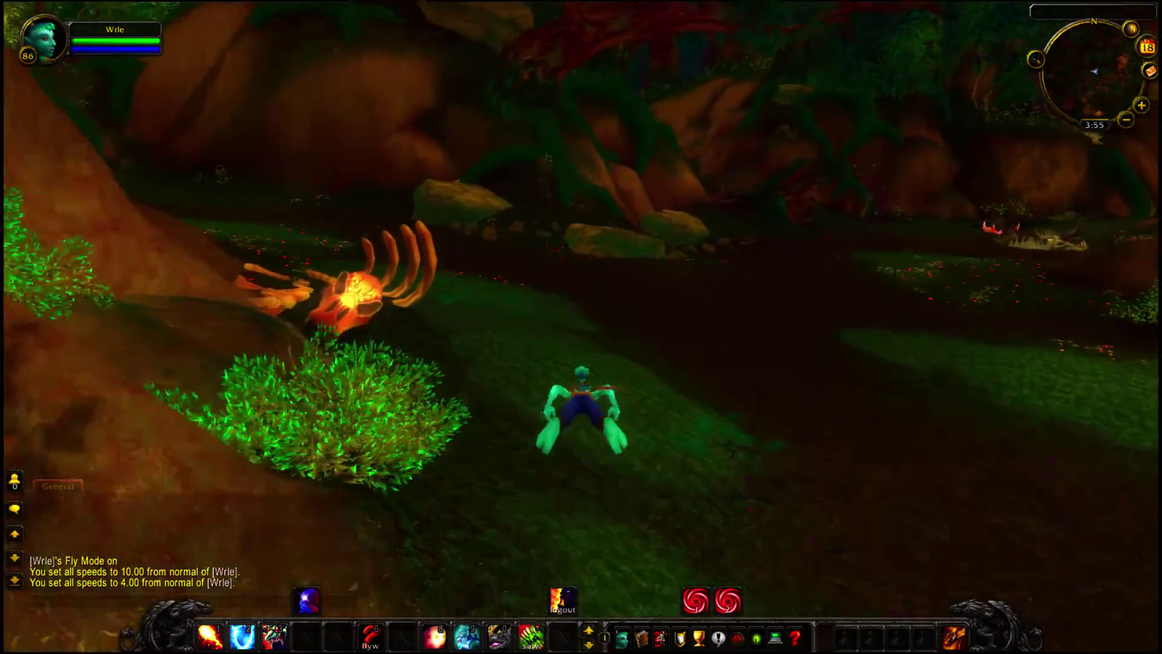
{"action": "key", "text": "w"}
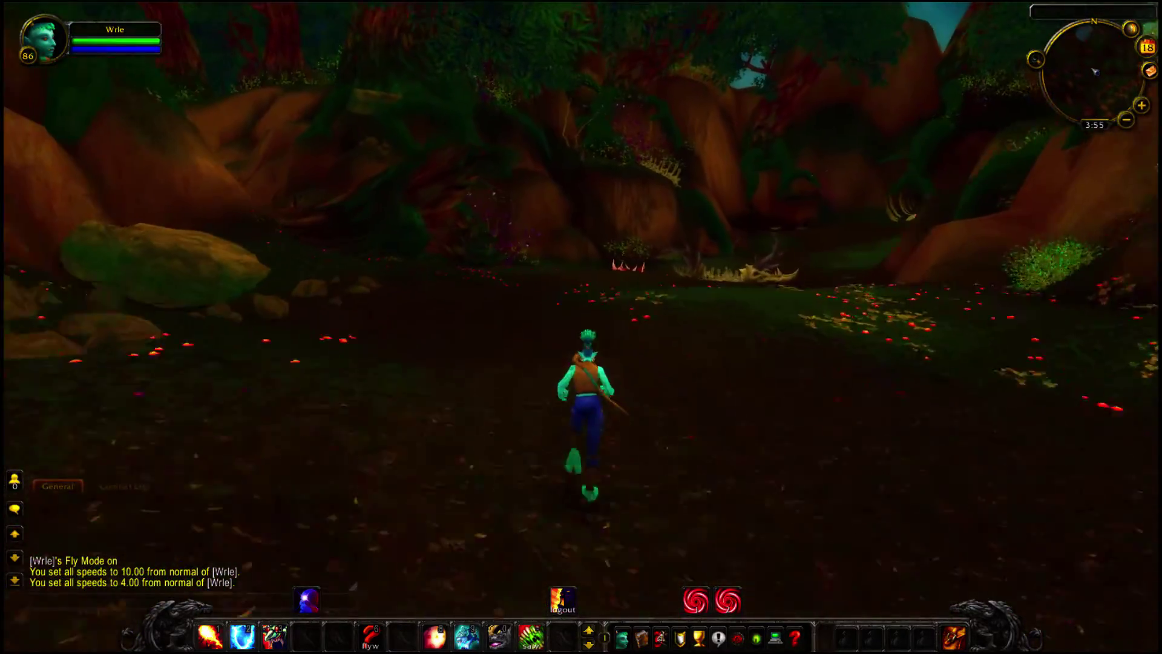
{"action": "key", "text": "w"}
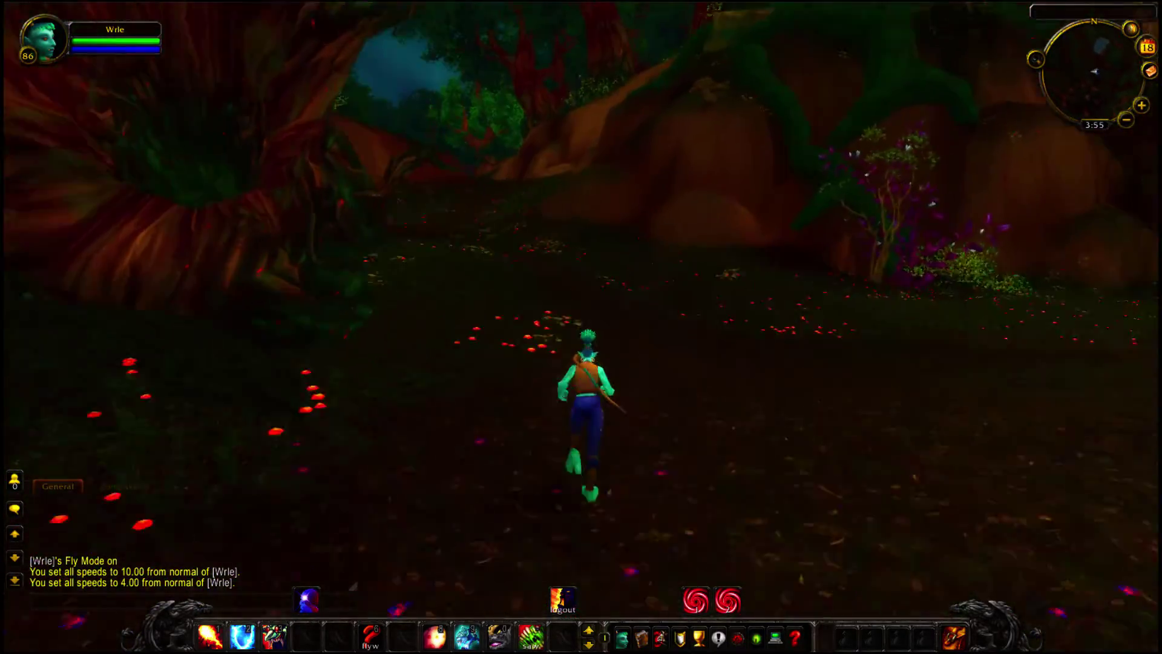
{"action": "key", "text": "w"}
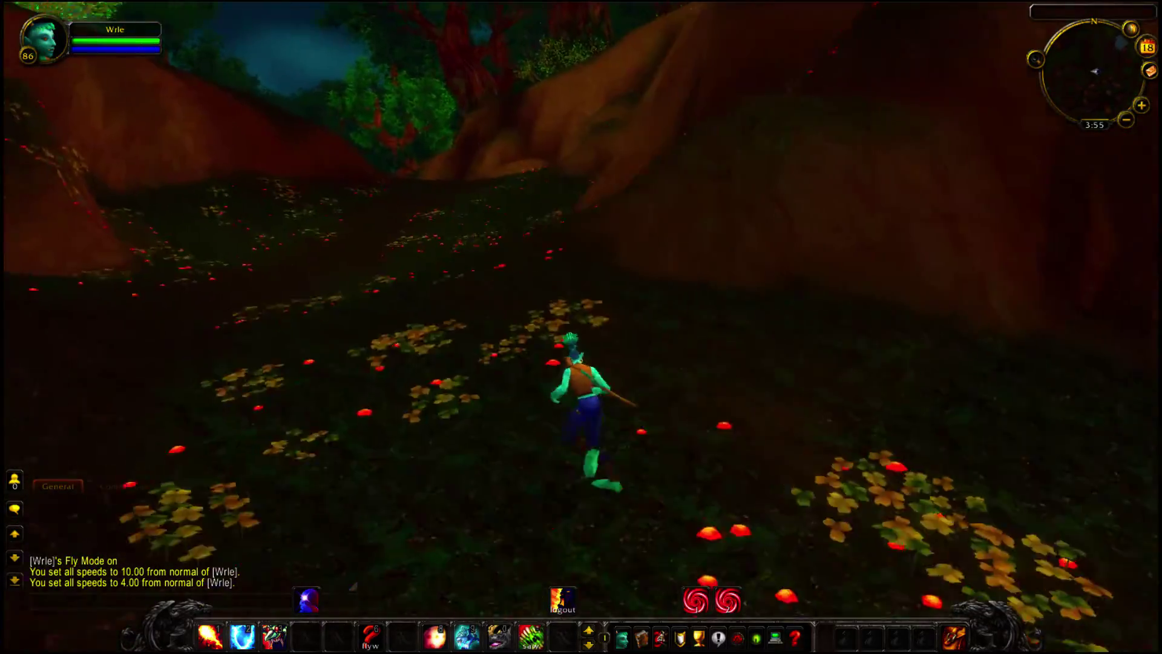
{"action": "key", "text": "w"}
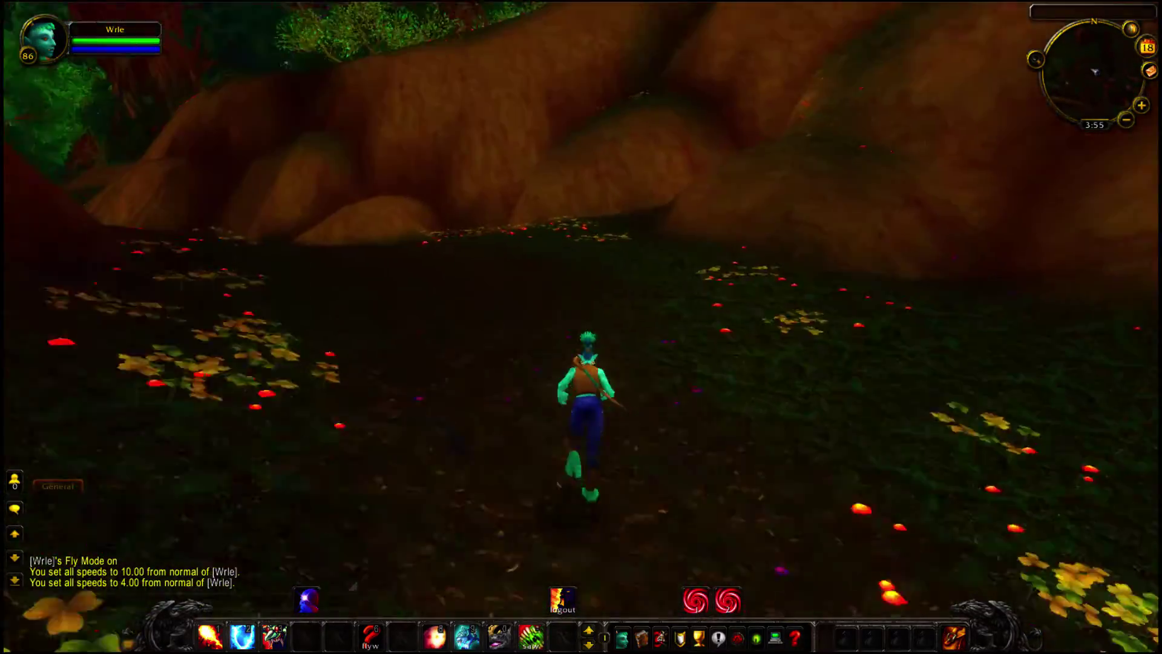
{"action": "key", "text": "w"}
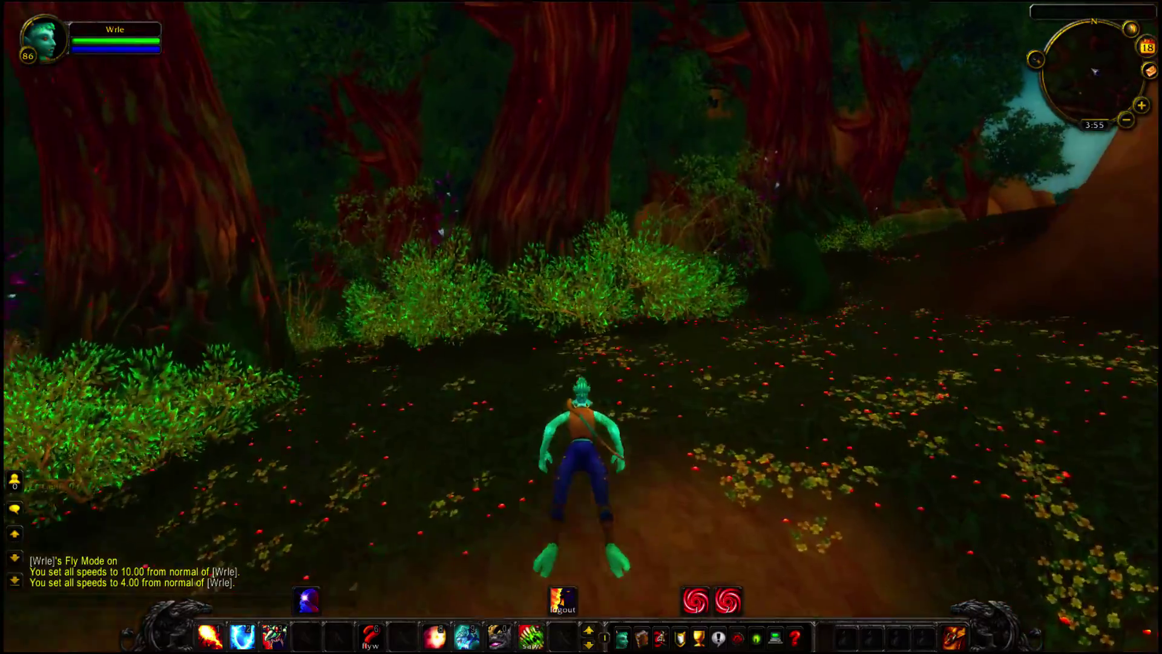
{"action": "key", "text": "w"}
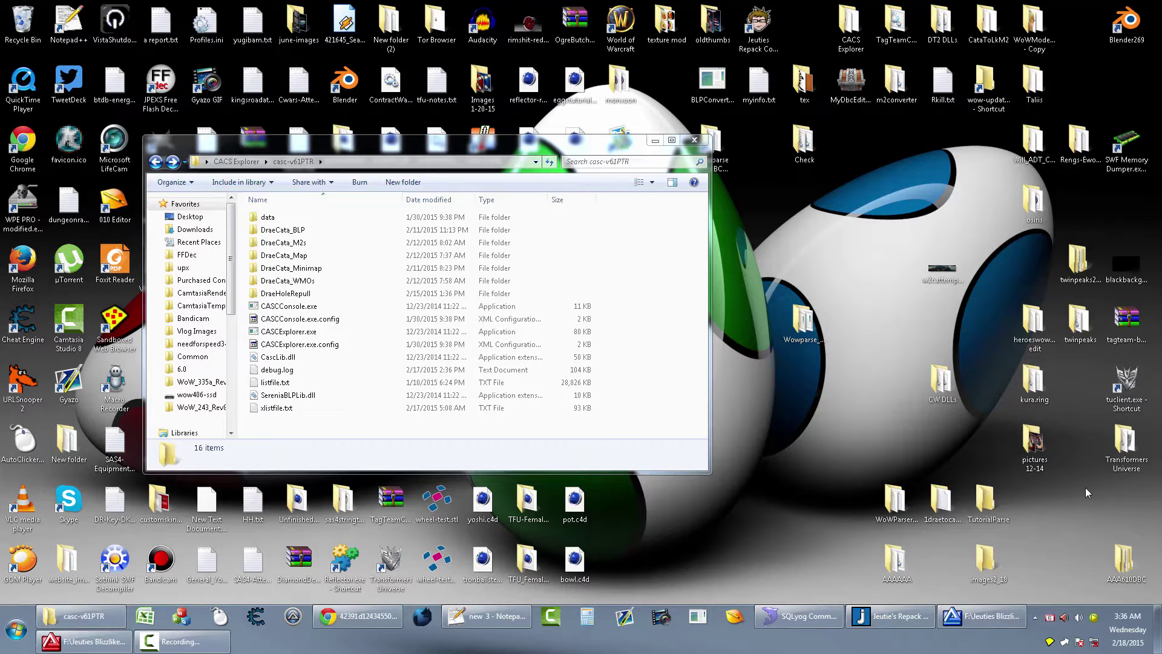
Launch CASCExplorer.exe and create a new desktop folder named 1jweiorewoij.
{"action": "left_click", "coordinate": [343, 335]}
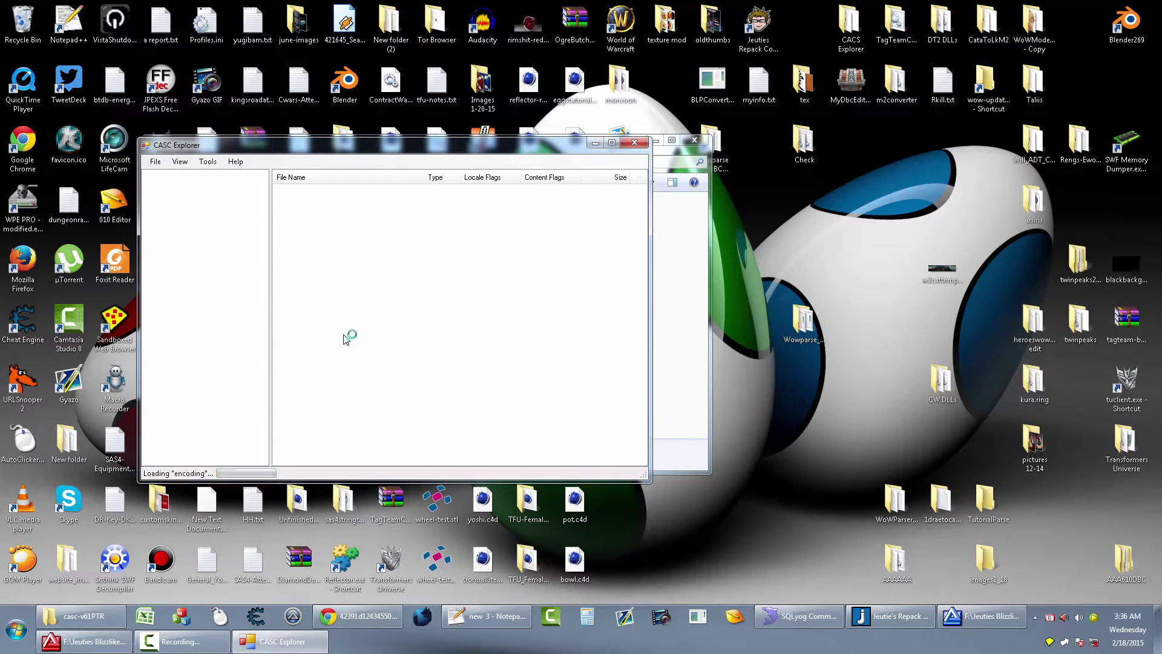
{"action": "right_click", "coordinate": [792, 398]}
{"action": "left_click", "coordinate": [838, 512]}
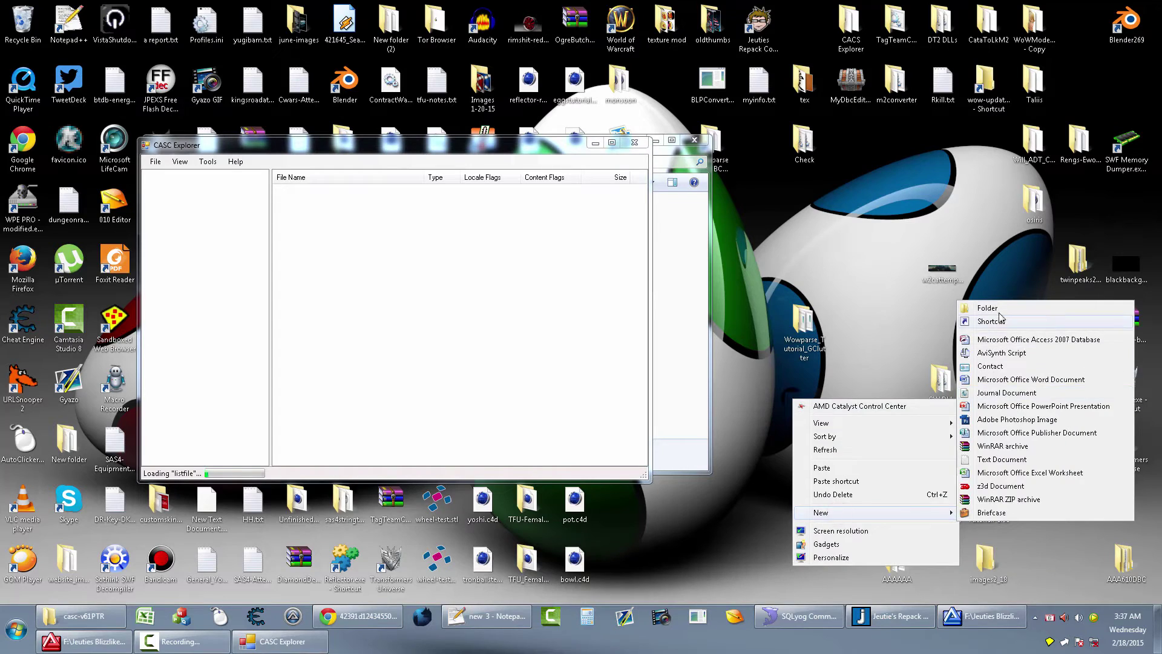
{"action": "left_click", "coordinate": [1000, 309]}
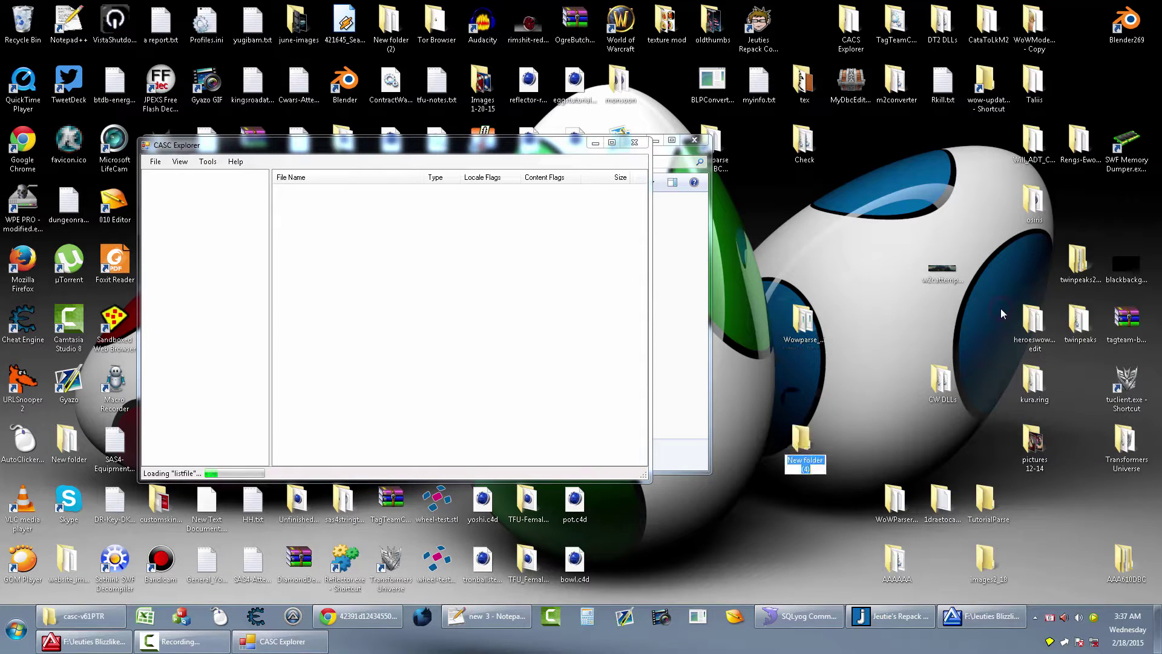
{"action": "type", "text": "jweiorewoij"}
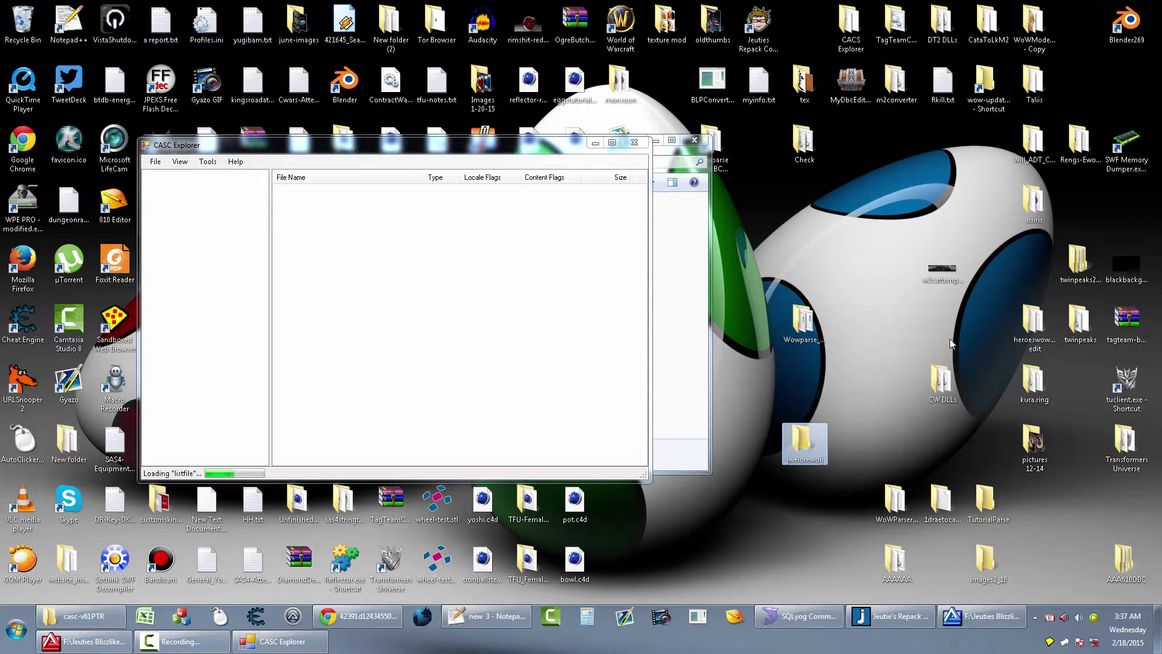
{"action": "key", "text": "Home"}
{"action": "type", "text": "1"}
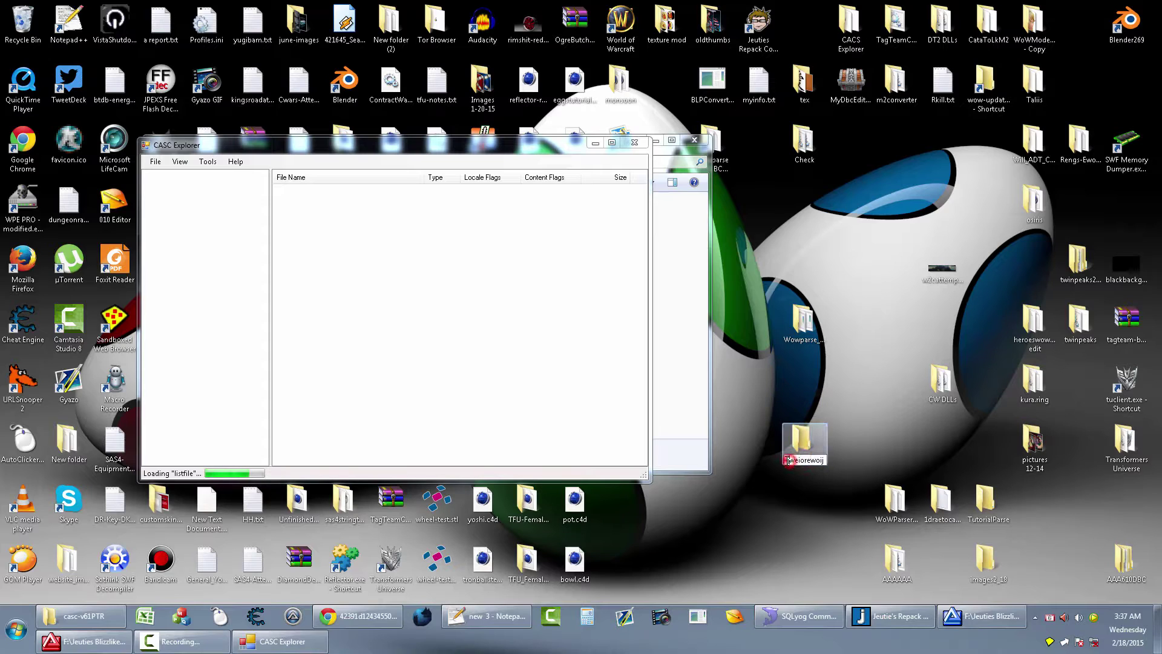
{"action": "left_click", "coordinate": [799, 474]}
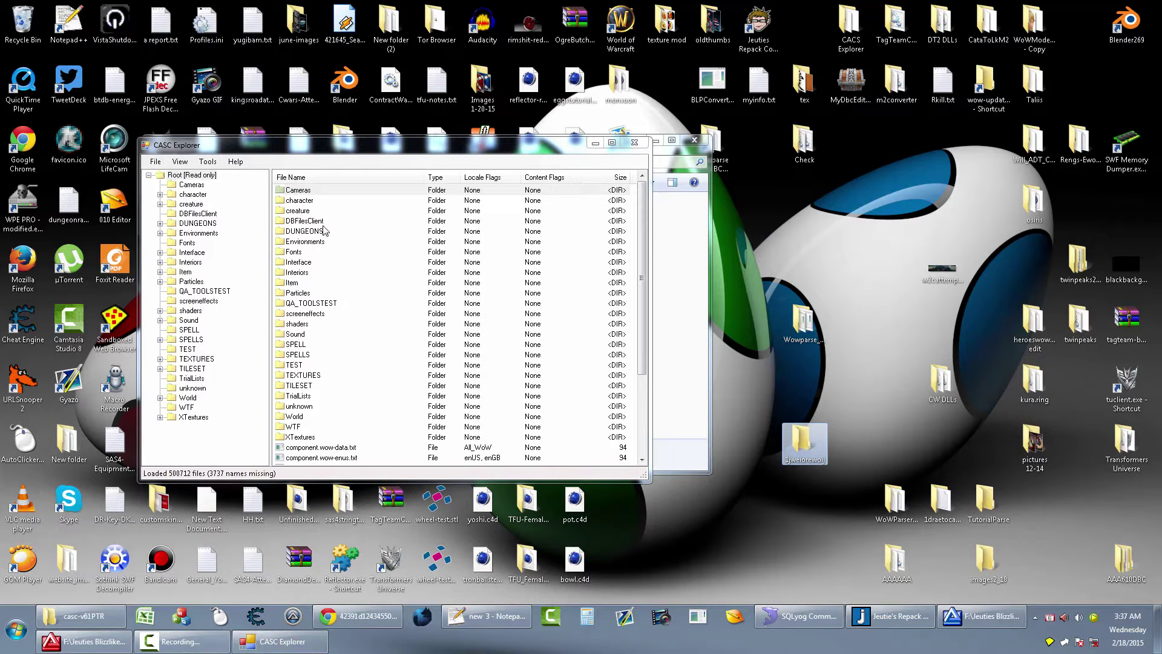
Extract GroundEffectDoodad.dbc and GroundEffectTexture.dbc from the DBFilesClient folder into the 1jweiorewoij desktop folder.
{"action": "double_click", "coordinate": [307, 224]}
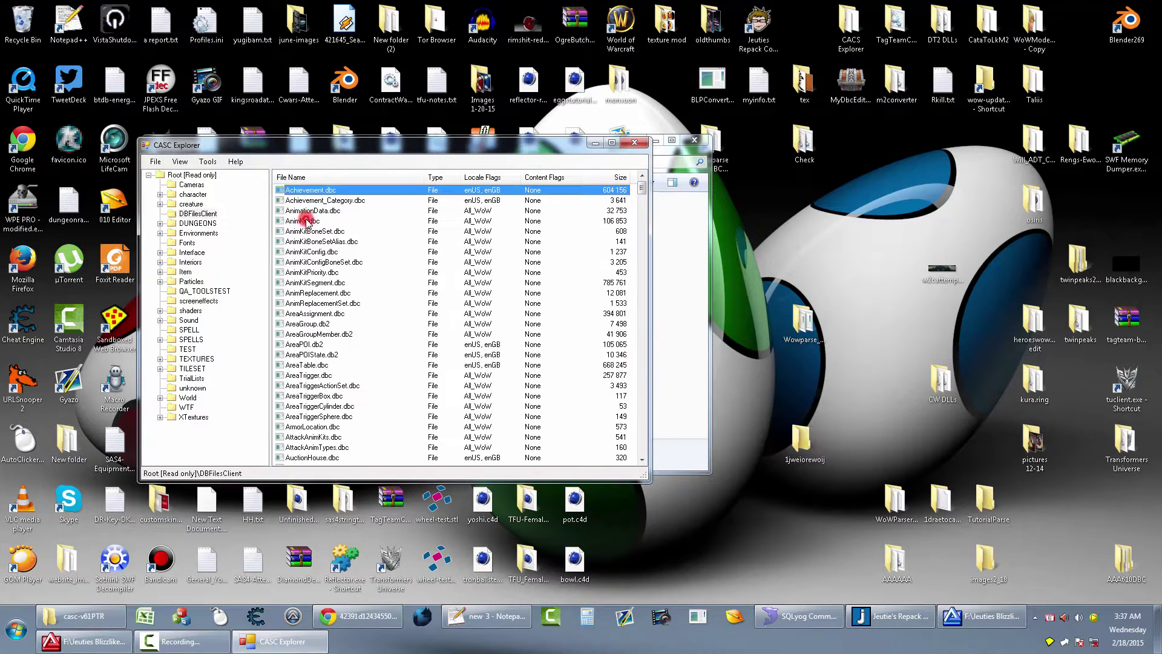
{"action": "left_click", "coordinate": [315, 282]}
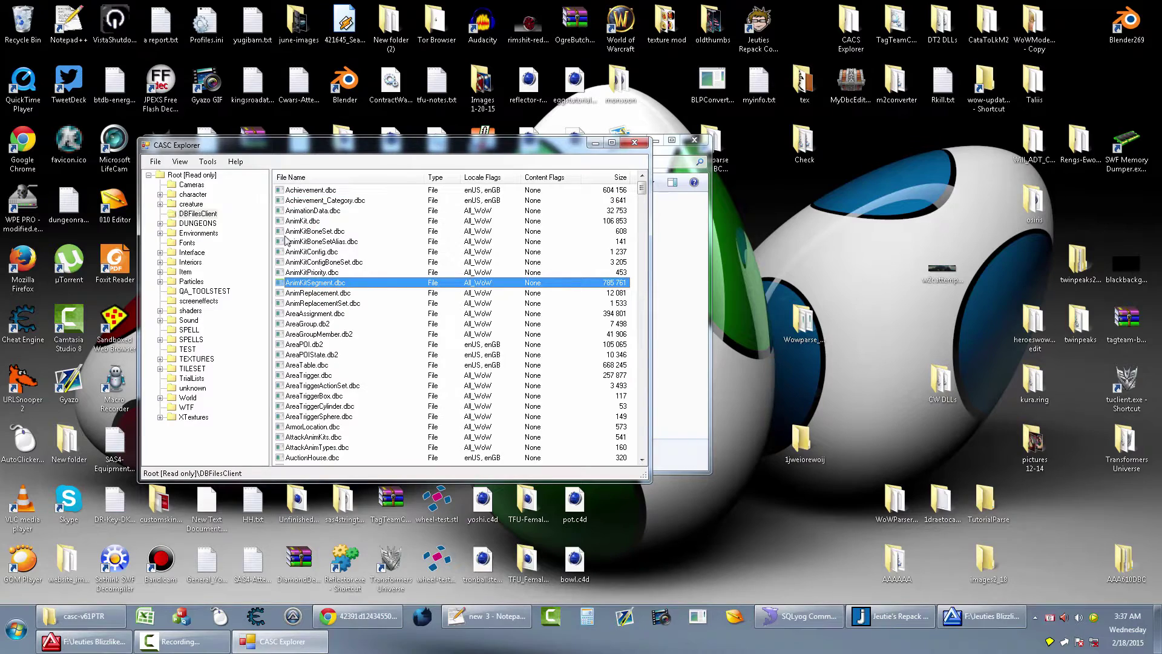
{"action": "left_click", "coordinate": [332, 354]}
{"action": "scroll", "coordinate": [332, 357], "scroll_direction": "down", "scroll_amount": 20}
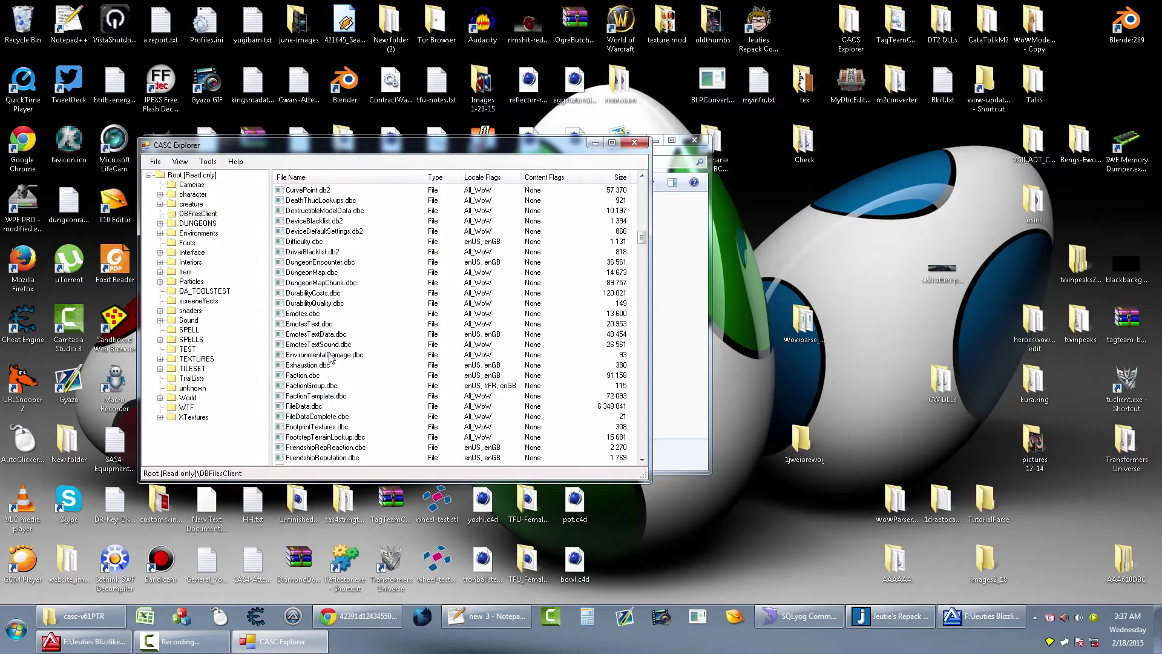
{"action": "scroll", "coordinate": [331, 357], "scroll_direction": "down", "scroll_amount": 20}
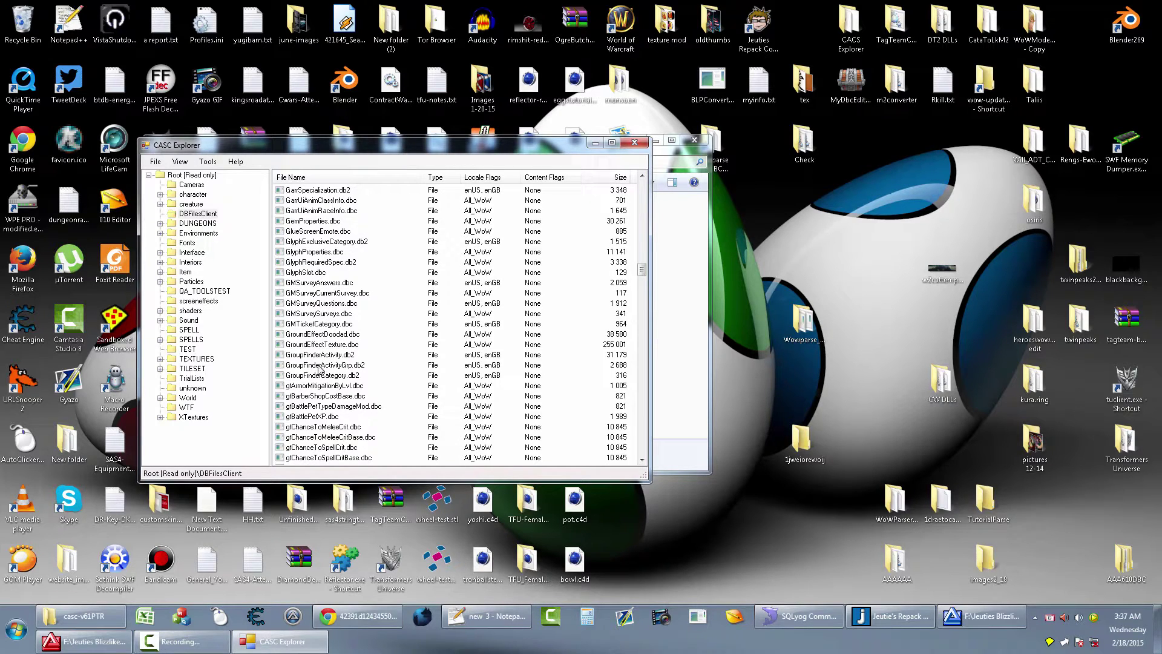
{"action": "left_click", "coordinate": [320, 337]}
{"action": "left_click", "coordinate": [324, 345], "text": "shift"}
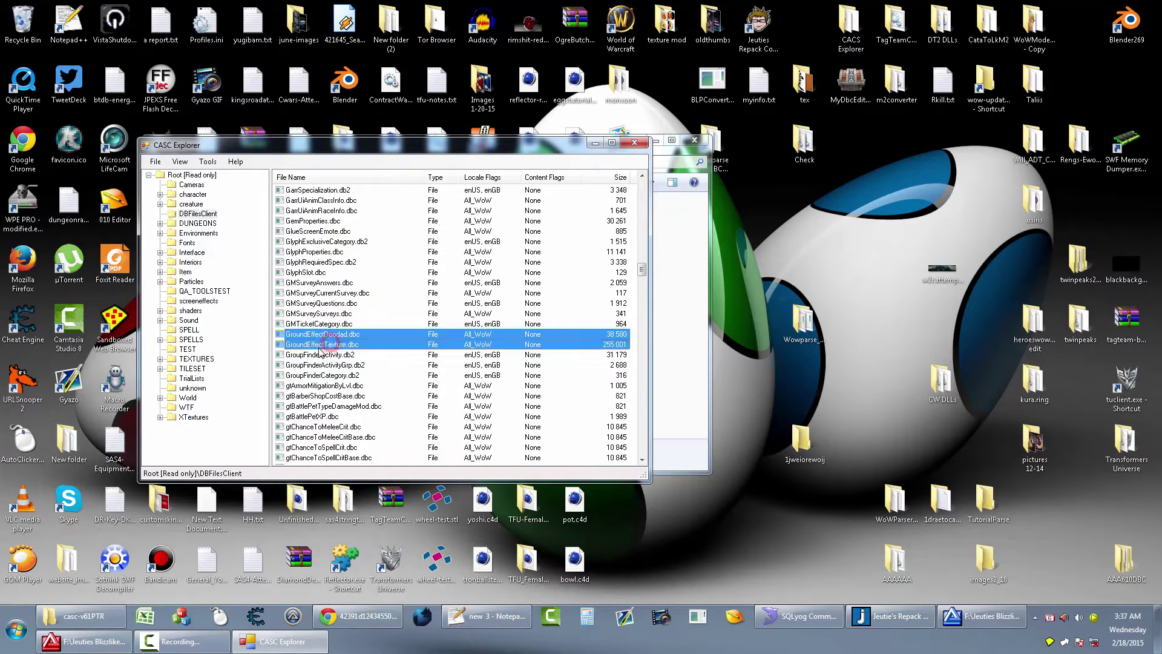
{"action": "right_click", "coordinate": [332, 348]}
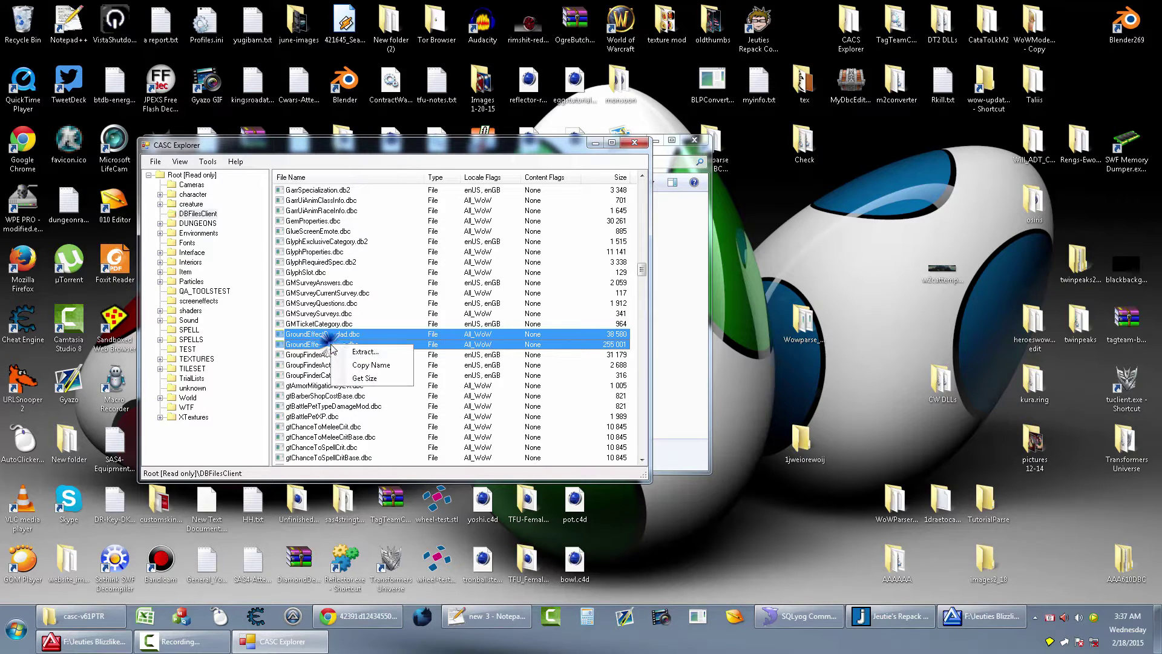
{"action": "left_click", "coordinate": [345, 352]}
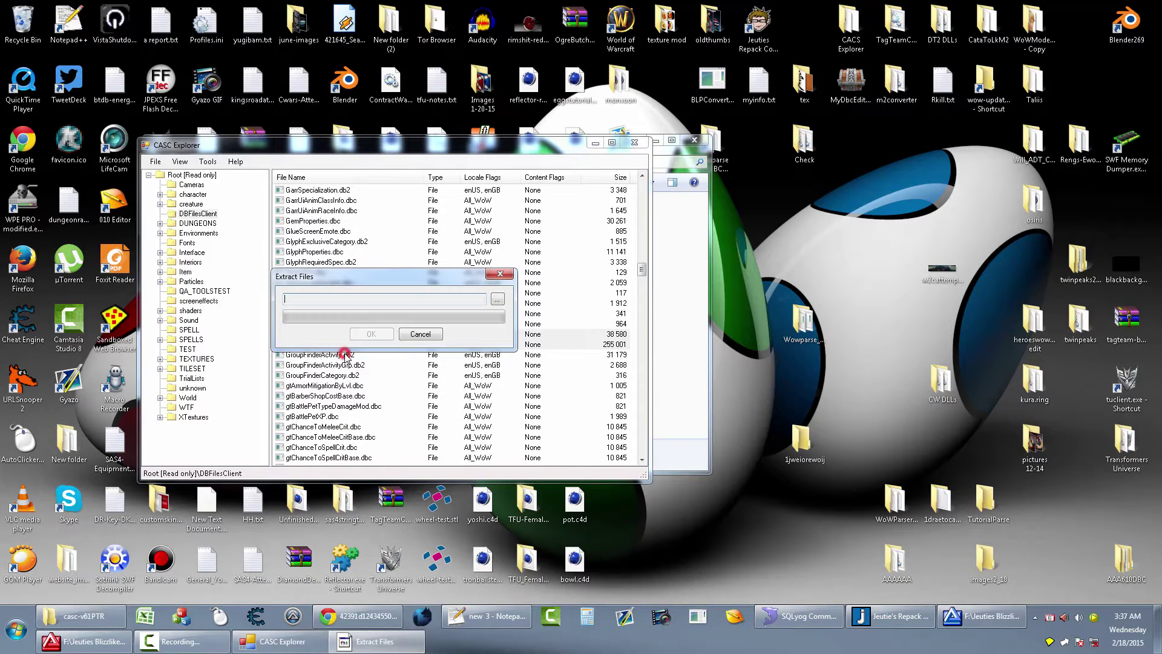
{"action": "left_click", "coordinate": [497, 299]}
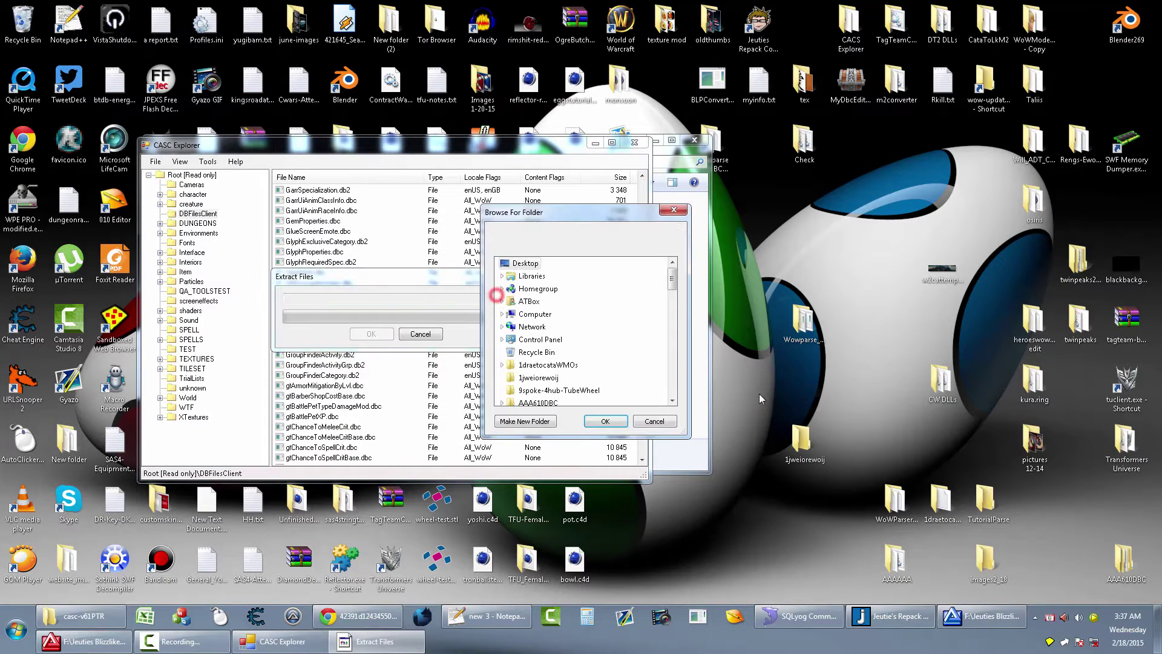
{"action": "left_click", "coordinate": [538, 378]}
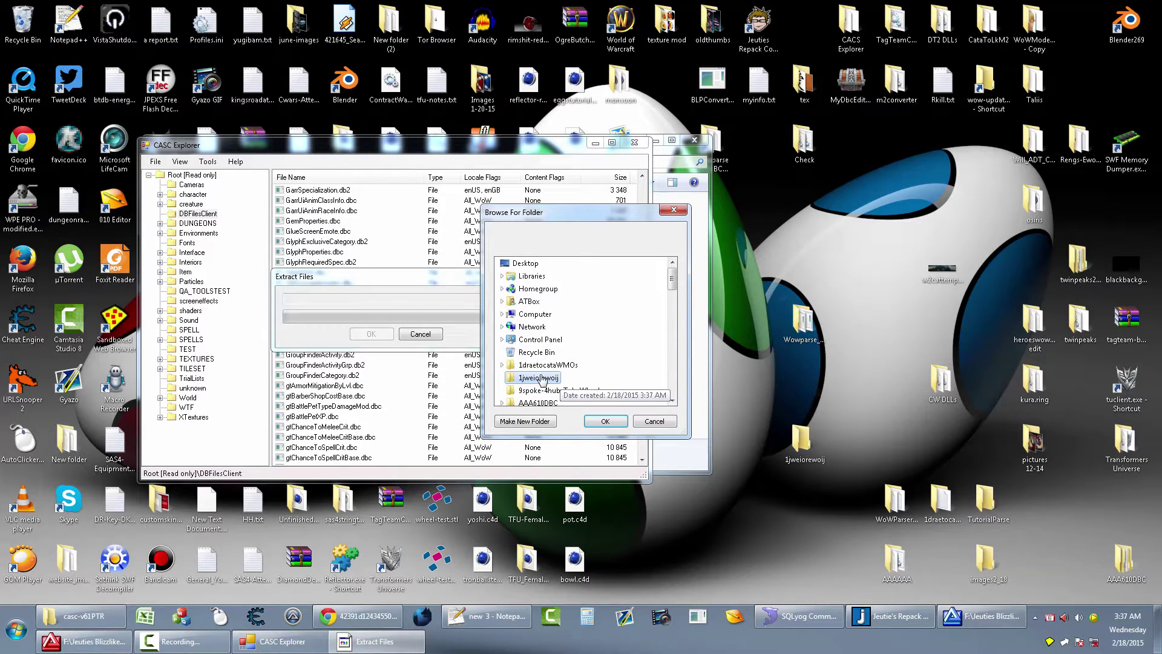
{"action": "left_click", "coordinate": [605, 421]}
{"action": "left_click", "coordinate": [370, 334]}
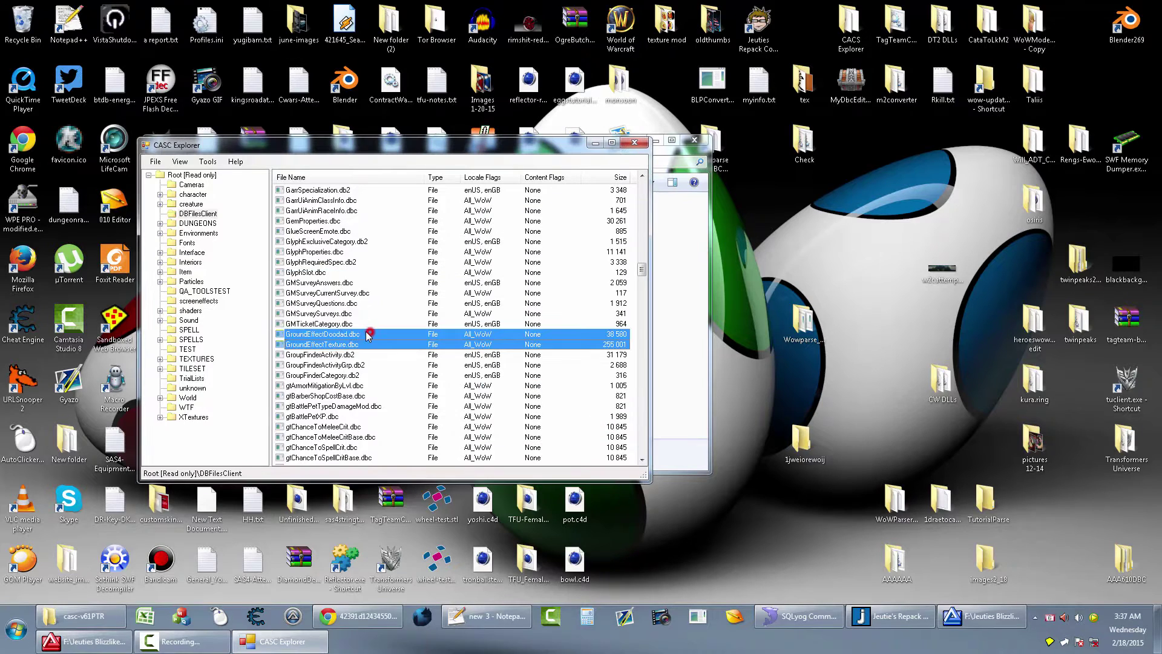
Extract the NoDXT folder from World into the 1jweiorewoij desktop folder and change the color scheme to Windows 7 Basic.
{"action": "left_click", "coordinate": [183, 175]}
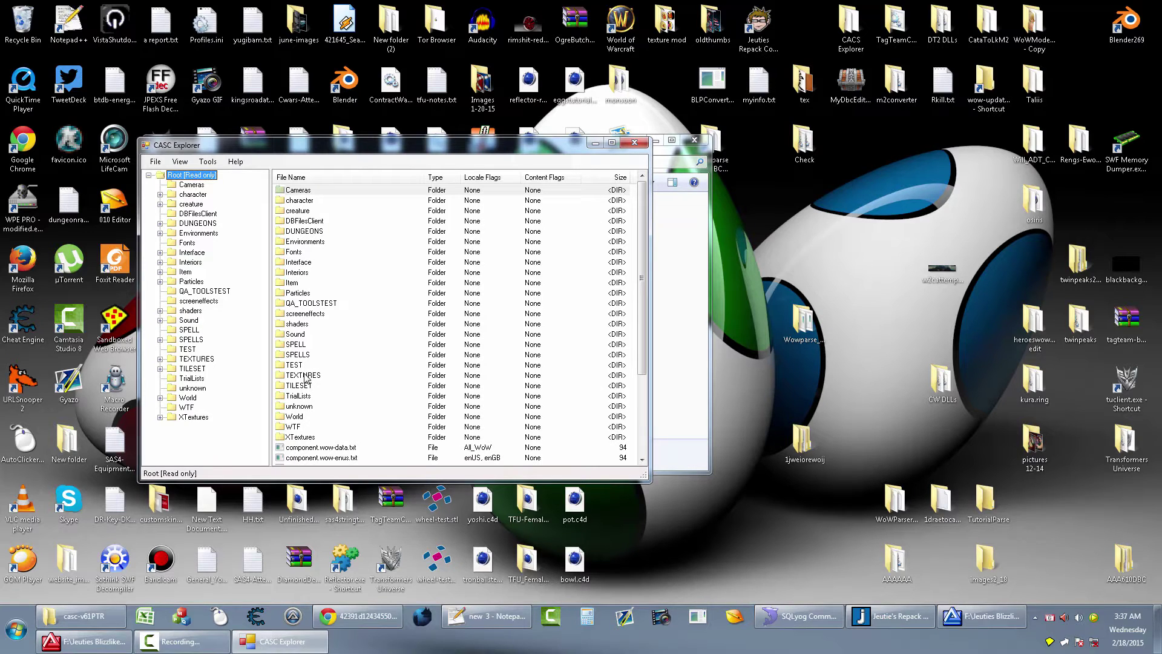
{"action": "double_click", "coordinate": [294, 416]}
{"action": "left_click", "coordinate": [301, 416]}
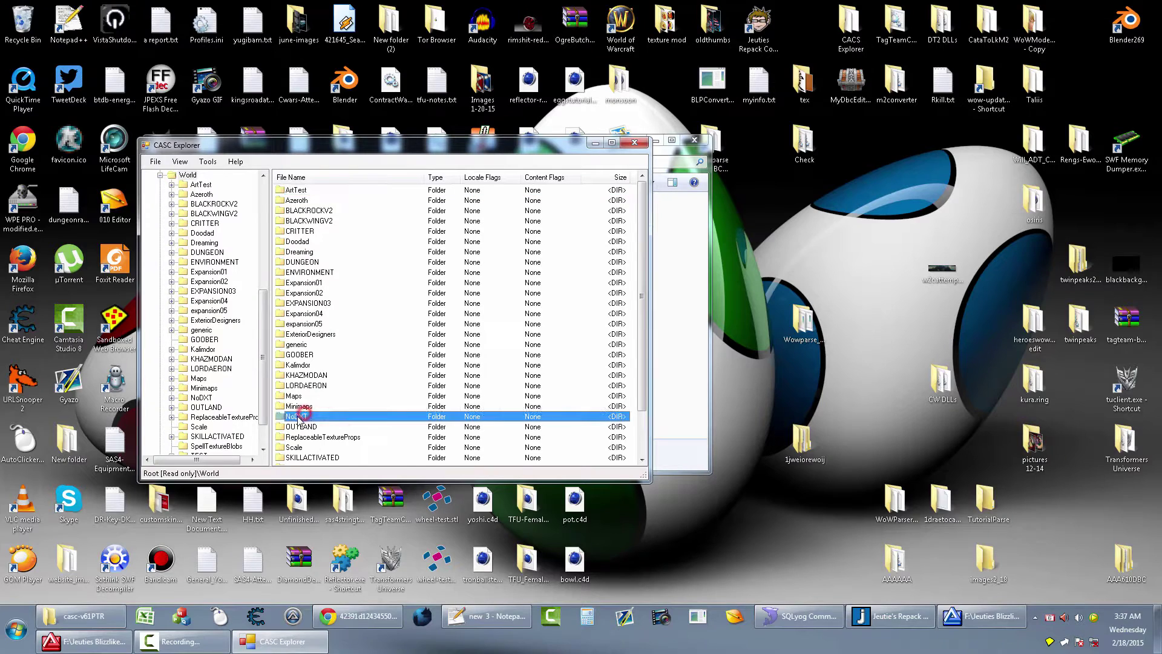
{"action": "right_click", "coordinate": [301, 417]}
{"action": "left_click", "coordinate": [308, 421]}
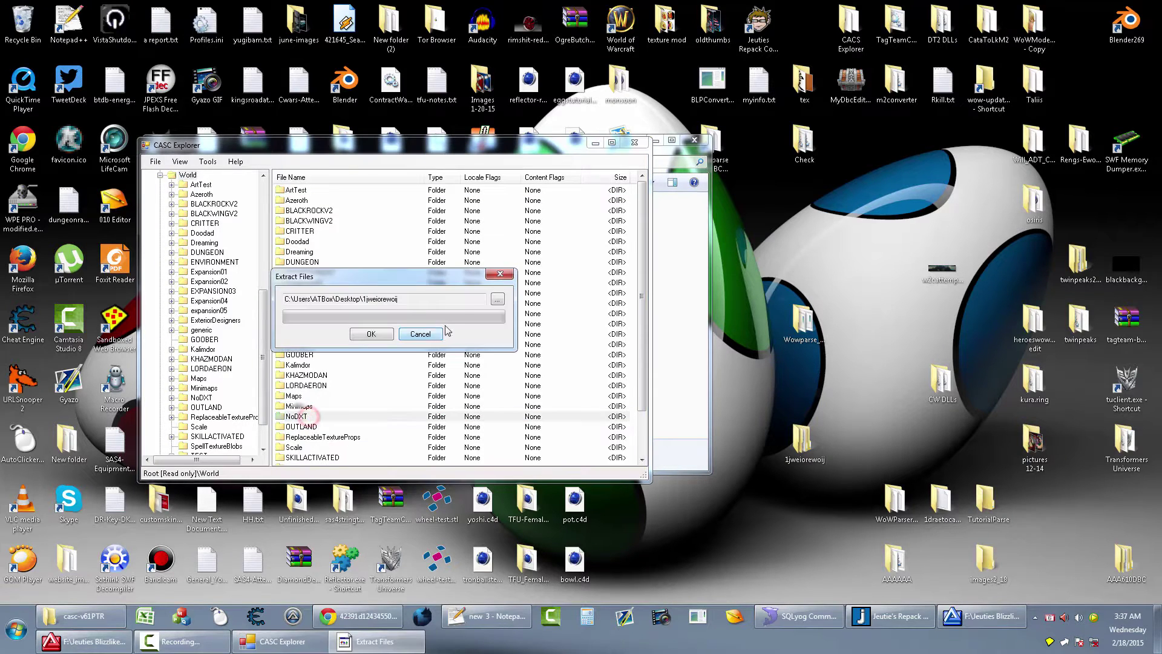
{"action": "left_click", "coordinate": [371, 336]}
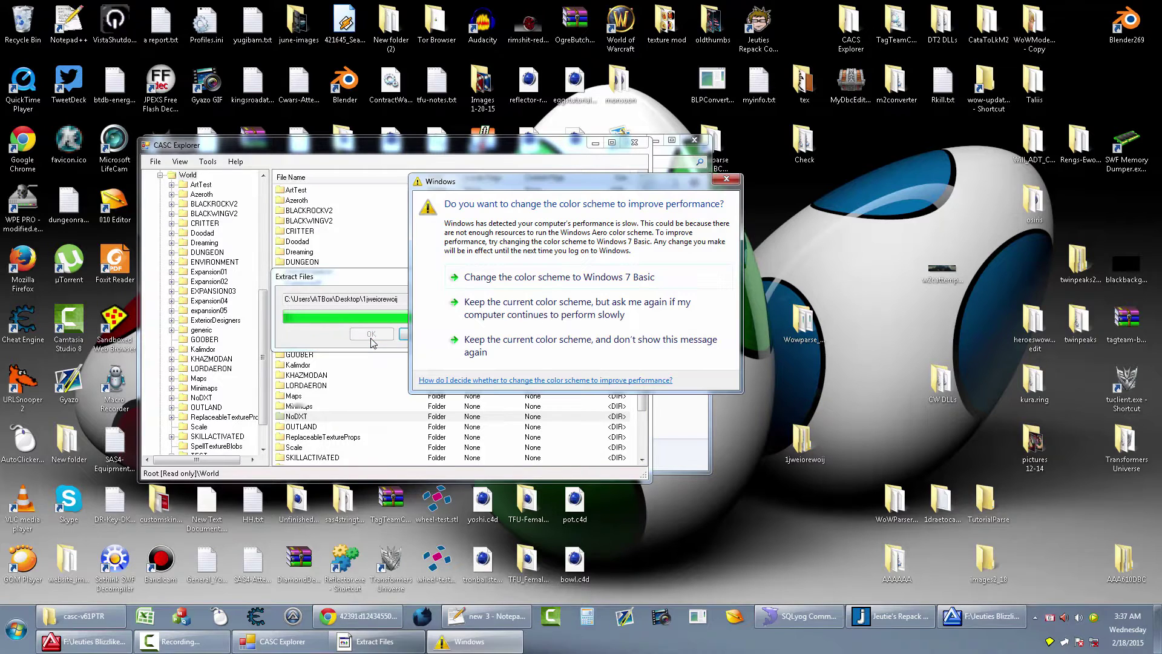
{"action": "left_click", "coordinate": [514, 277]}
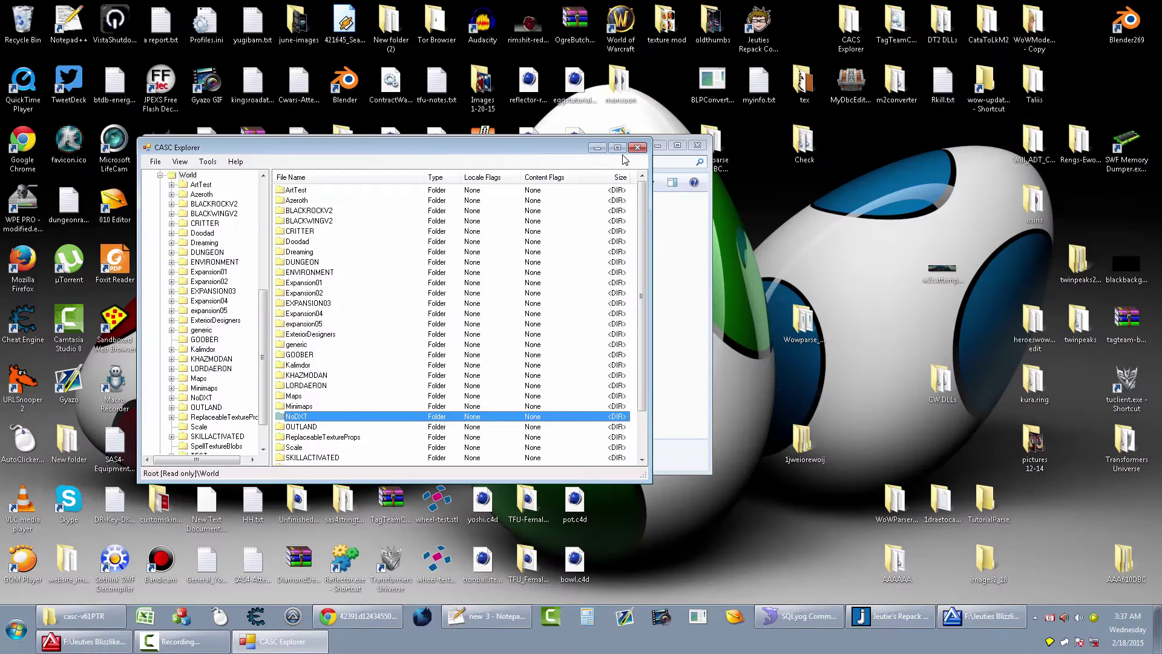
Close CASC Explorer and move the DBFilesClient folder from 1jweiorewoij into the Wowparse_Tutorial_GClutter folder.
{"action": "left_click", "coordinate": [637, 147]}
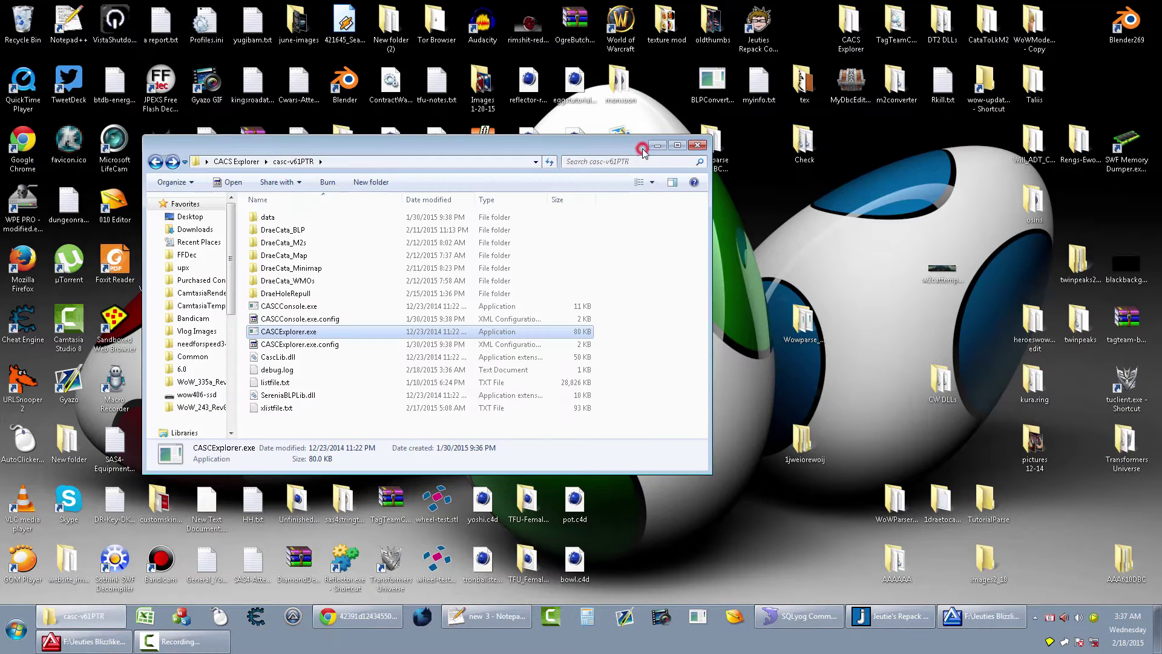
{"action": "left_click", "coordinate": [665, 318]}
{"action": "double_click", "coordinate": [805, 426]}
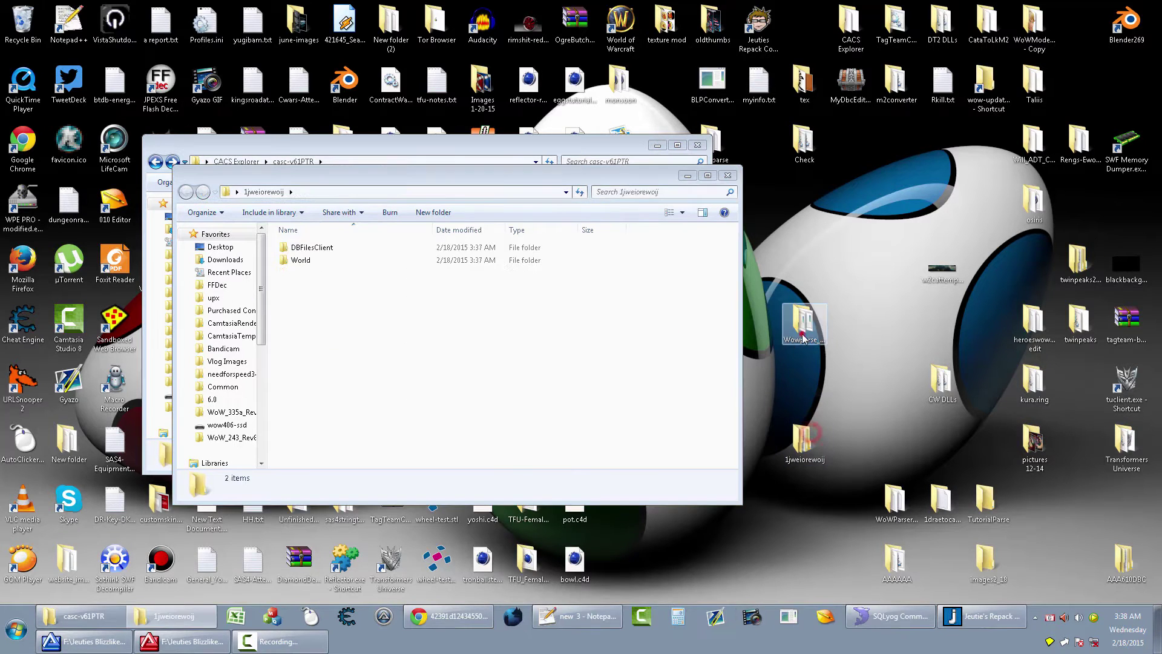
{"action": "left_click", "coordinate": [798, 320]}
{"action": "double_click", "coordinate": [798, 321]}
{"action": "left_click_drag", "start_coordinate": [511, 194], "coordinate": [794, 216]}
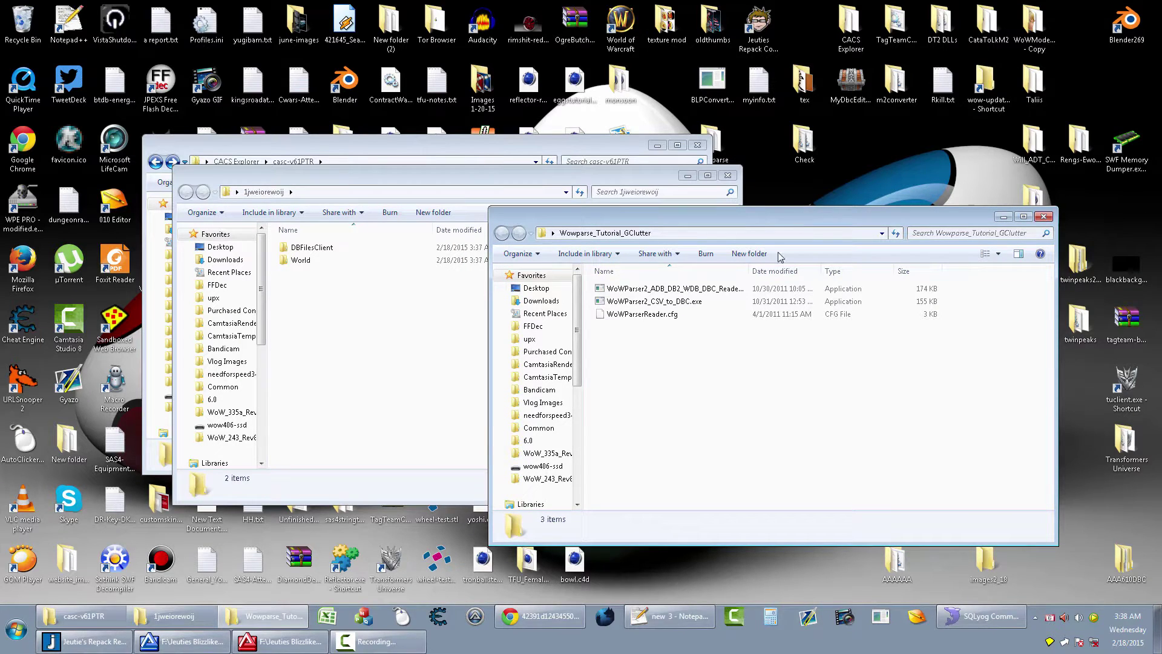
{"action": "left_click_drag", "start_coordinate": [303, 248], "coordinate": [697, 402]}
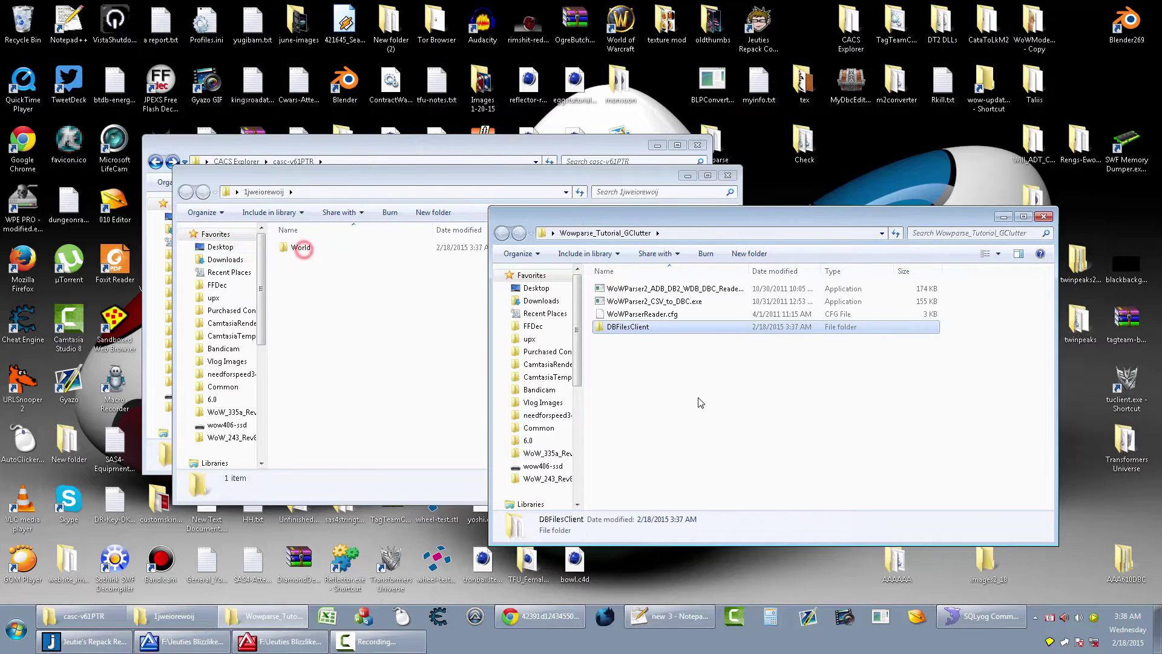
Convert the extracted DBC files to CSV with the WoWParser2 ADB/DB2/WDB/DBC reader and open the DBFilesClient folder.
{"action": "double_click", "coordinate": [640, 286]}
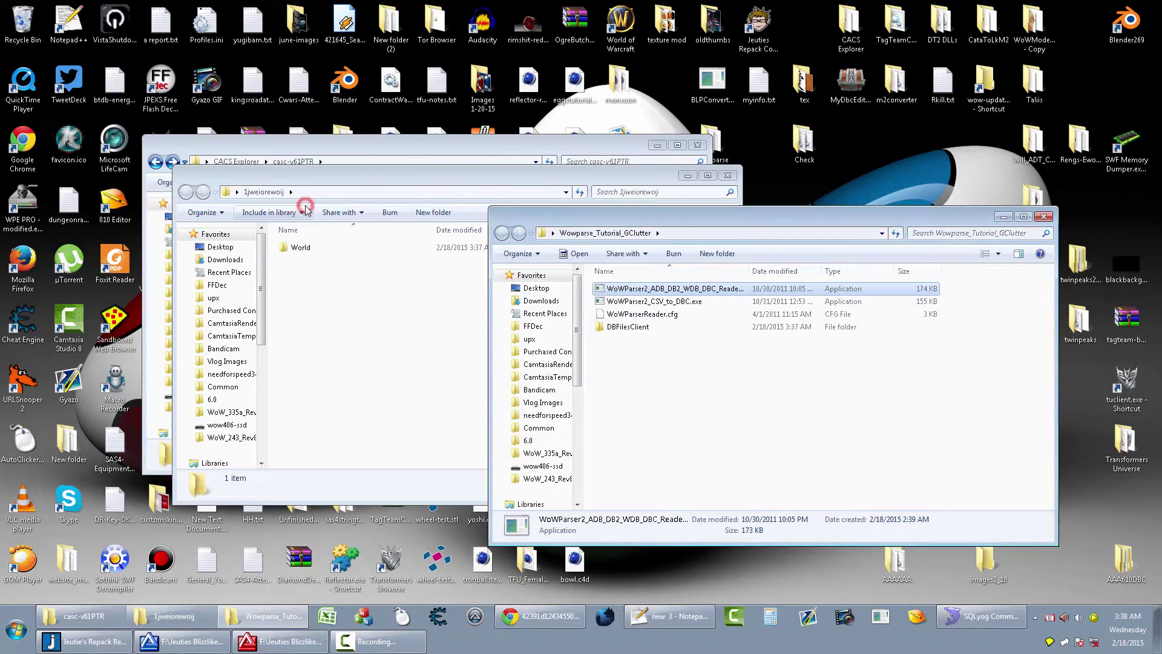
{"action": "double_click", "coordinate": [633, 327]}
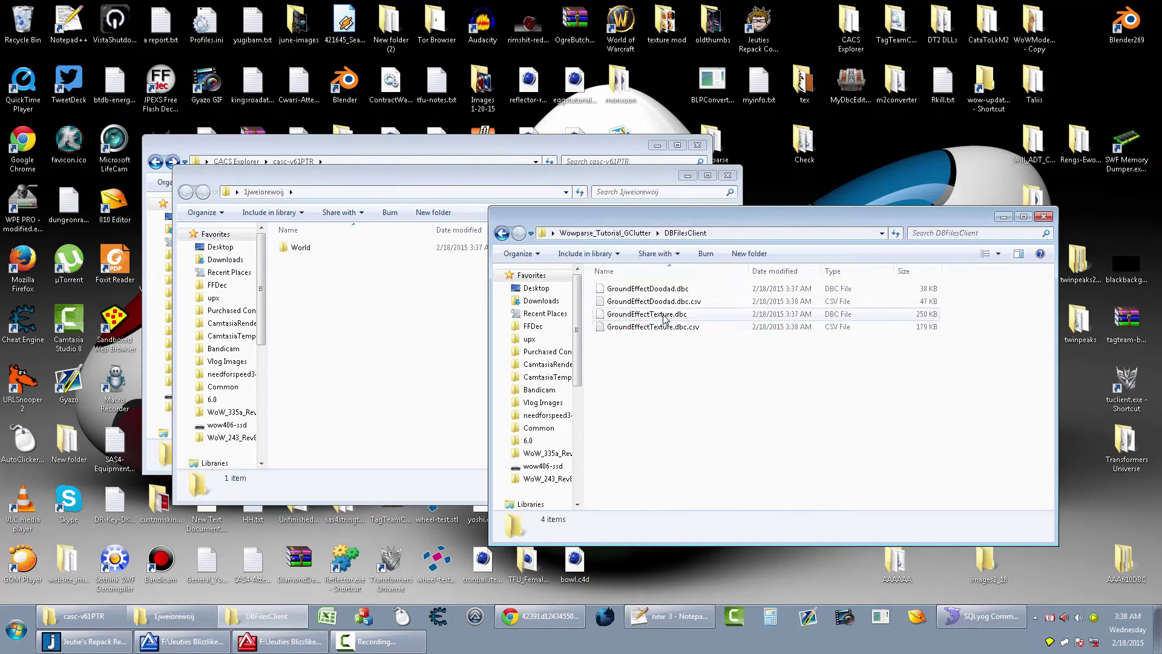
Delete GroundEffectDoodad.dbc and GroundEffectTexture.dbc from the DBFilesClient folder, keeping only their CSV versions.
{"action": "left_click", "coordinate": [635, 314]}
{"action": "left_click", "coordinate": [670, 289], "text": "ctrl"}
{"action": "key", "text": "Delete"}
{"action": "key", "text": "Return"}
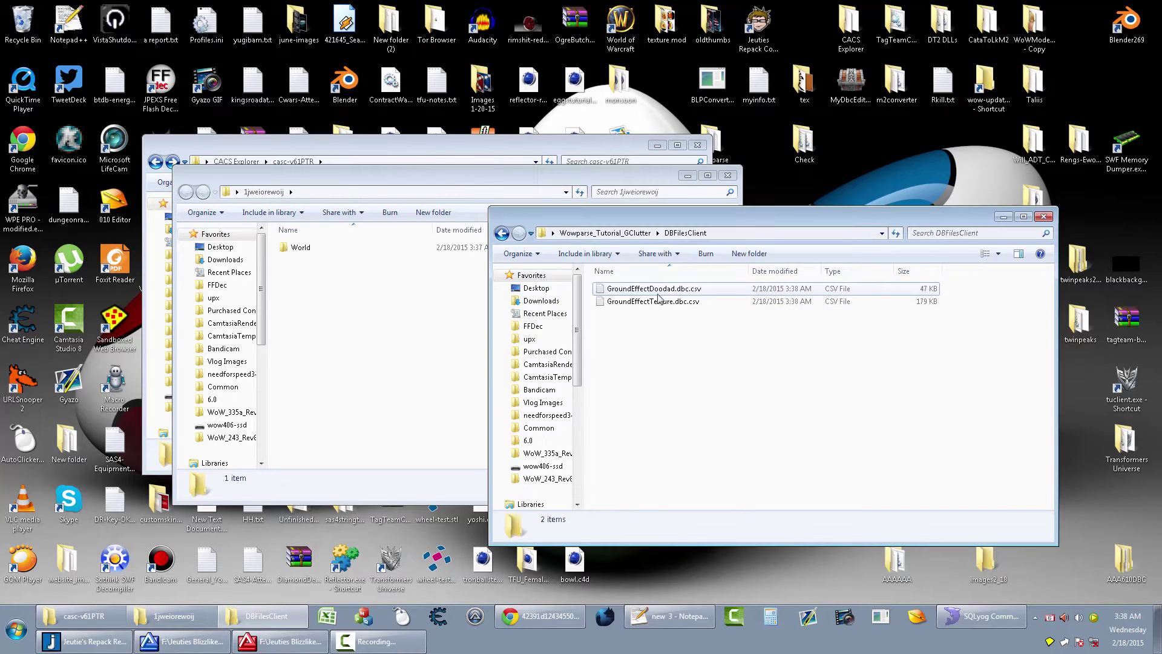
Rename the two CSV files with a leading 6, as 6GroundEffectDoodad.dbc.csv and 6GroundEffectTexture.dbc.csv.
{"action": "left_click", "coordinate": [610, 289]}
{"action": "left_click", "coordinate": [609, 290]}
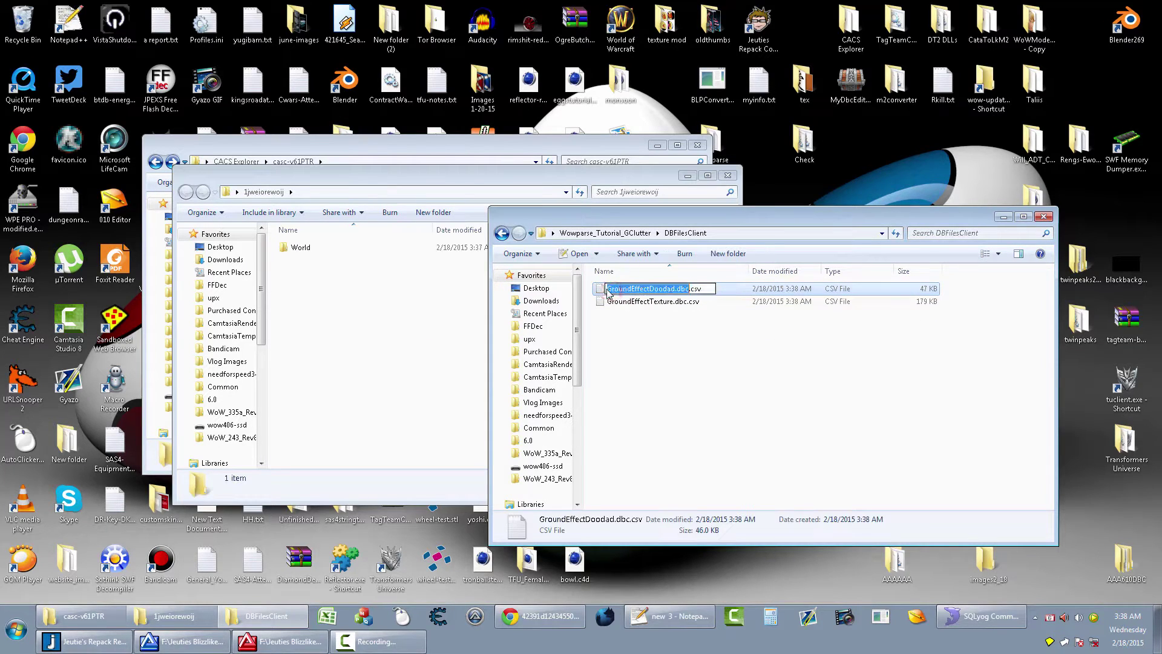
{"action": "left_click", "coordinate": [608, 289]}
{"action": "type", "text": "6"}
{"action": "left_click", "coordinate": [621, 304]}
{"action": "left_click", "coordinate": [619, 302]}
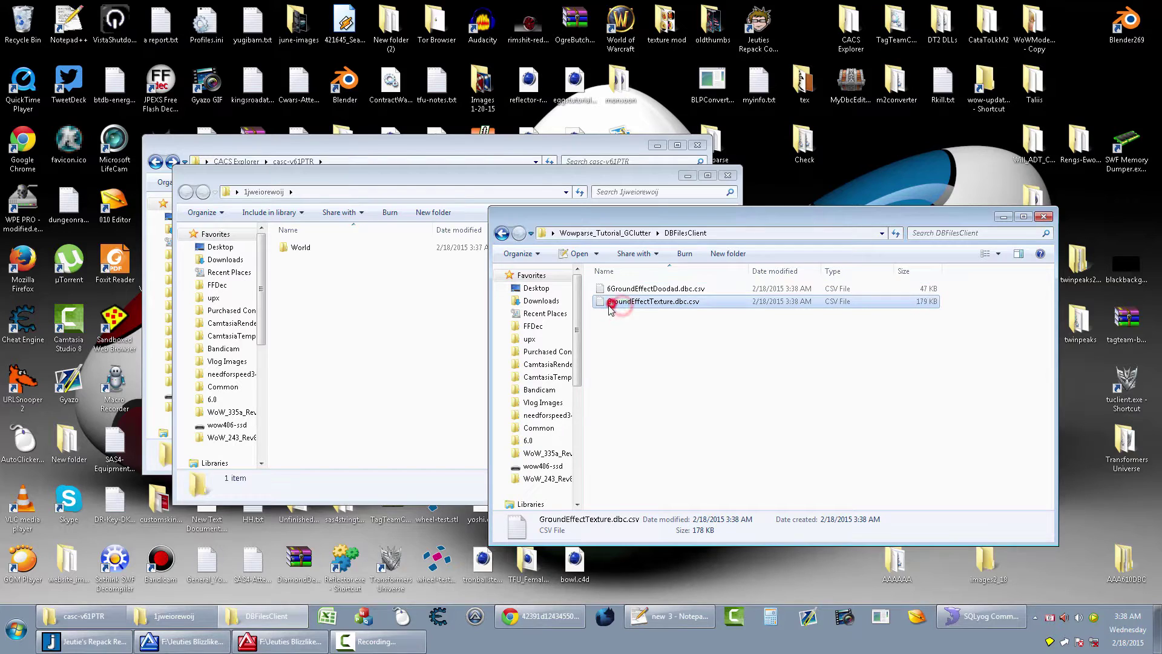
{"action": "left_click", "coordinate": [600, 300]}
{"action": "type", "text": "6"}
{"action": "left_click", "coordinate": [627, 326]}
Move both 6-prefixed CSV files up into the Wowparse_Tutorial_GClutter folder and remove the emptied DBFilesClient folder.
{"action": "left_click_drag", "start_coordinate": [640, 332], "coordinate": [640, 302]}
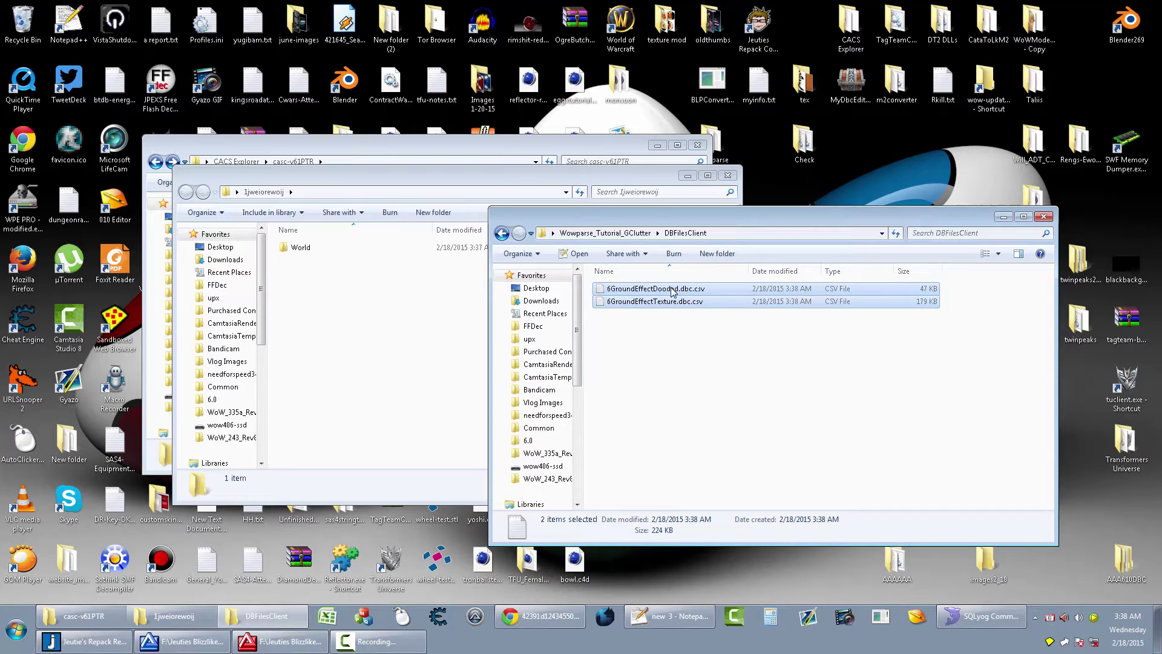
{"action": "key", "text": "ctrl+x"}
{"action": "left_click", "coordinate": [627, 235]}
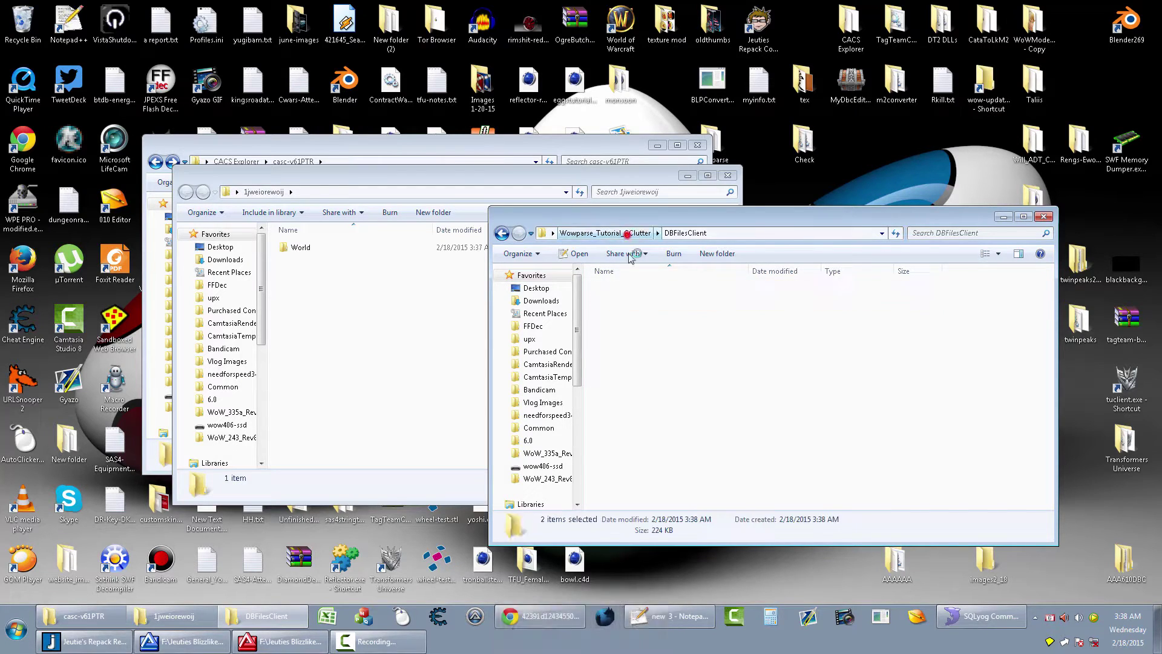
{"action": "key", "text": "ctrl+v"}
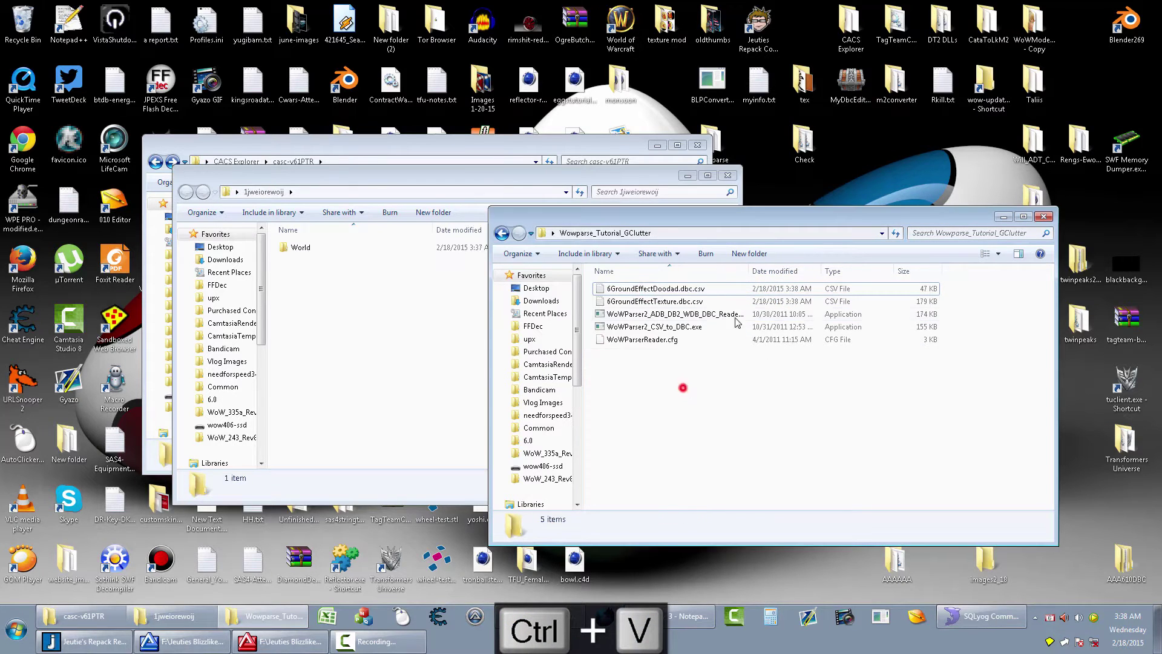
Open the Core\dbc folder of Jeuties Blizzlike Repack rev 1 from the Repack Control shortcut's file location.
{"action": "right_click", "coordinate": [761, 14]}
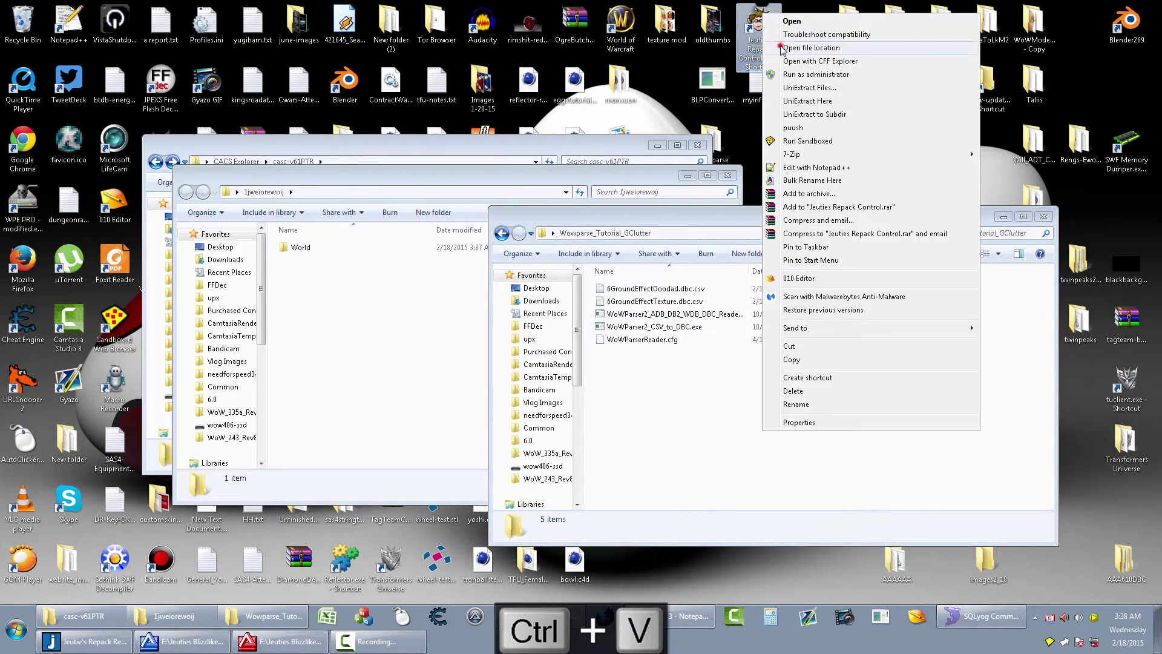
{"action": "left_click", "coordinate": [781, 49]}
{"action": "left_click_drag", "start_coordinate": [649, 228], "coordinate": [245, 221]}
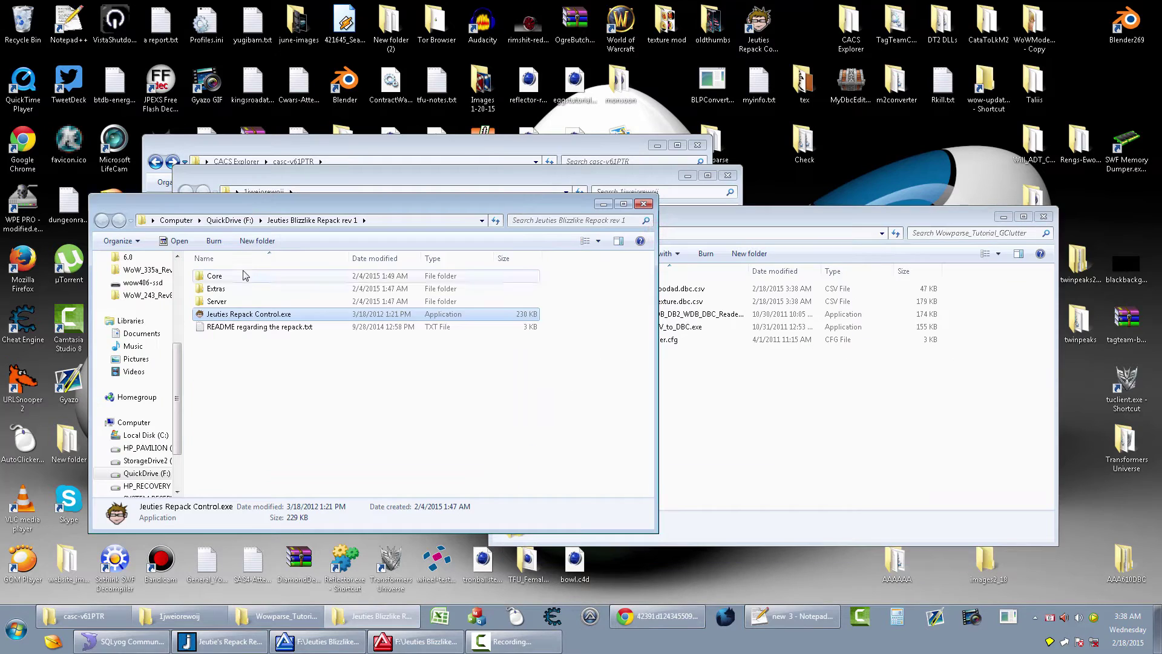
{"action": "double_click", "coordinate": [245, 275]}
{"action": "double_click", "coordinate": [251, 281]}
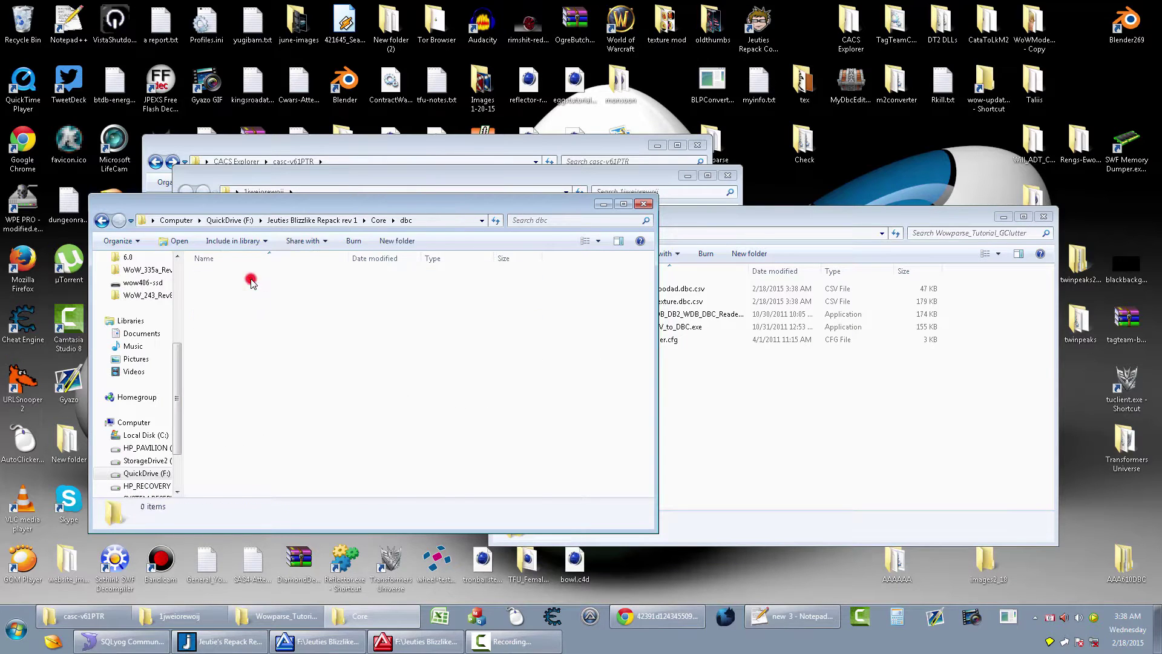
Copy GroundEffectDoodad.dbc and GroundEffectTexture.dbc from the repack's dbc folder into Wowparse_Tutorial_GClutter and minimize the dbc folder window.
{"action": "left_click", "coordinate": [675, 385]}
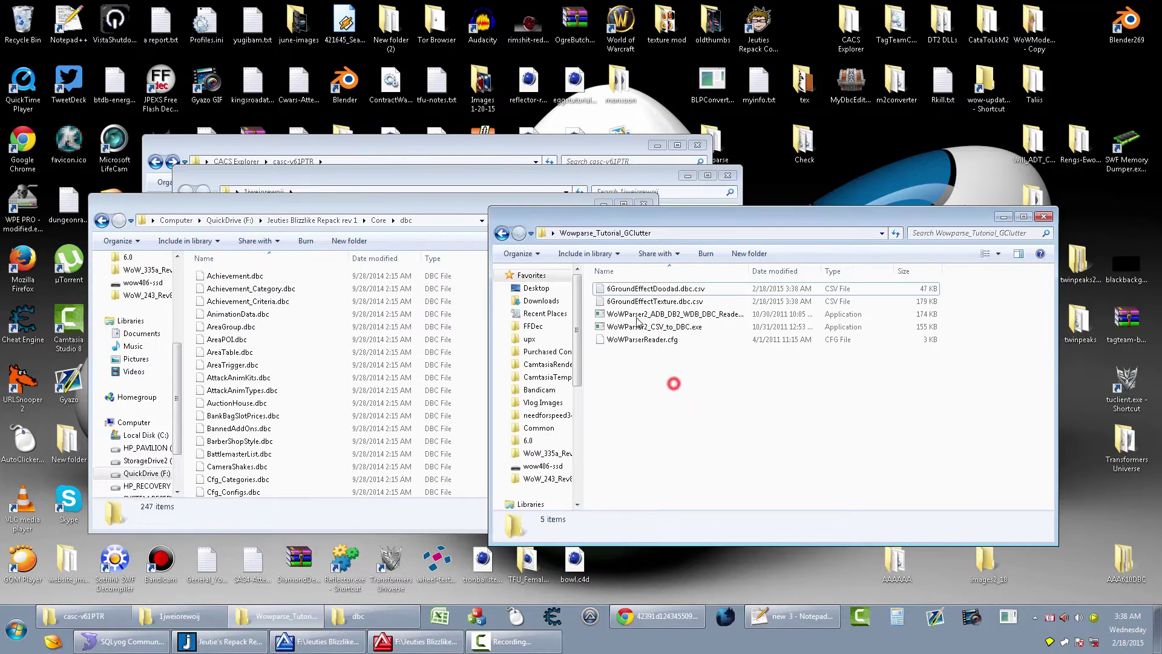
{"action": "left_click", "coordinate": [313, 372]}
{"action": "type", "text": "ground"}
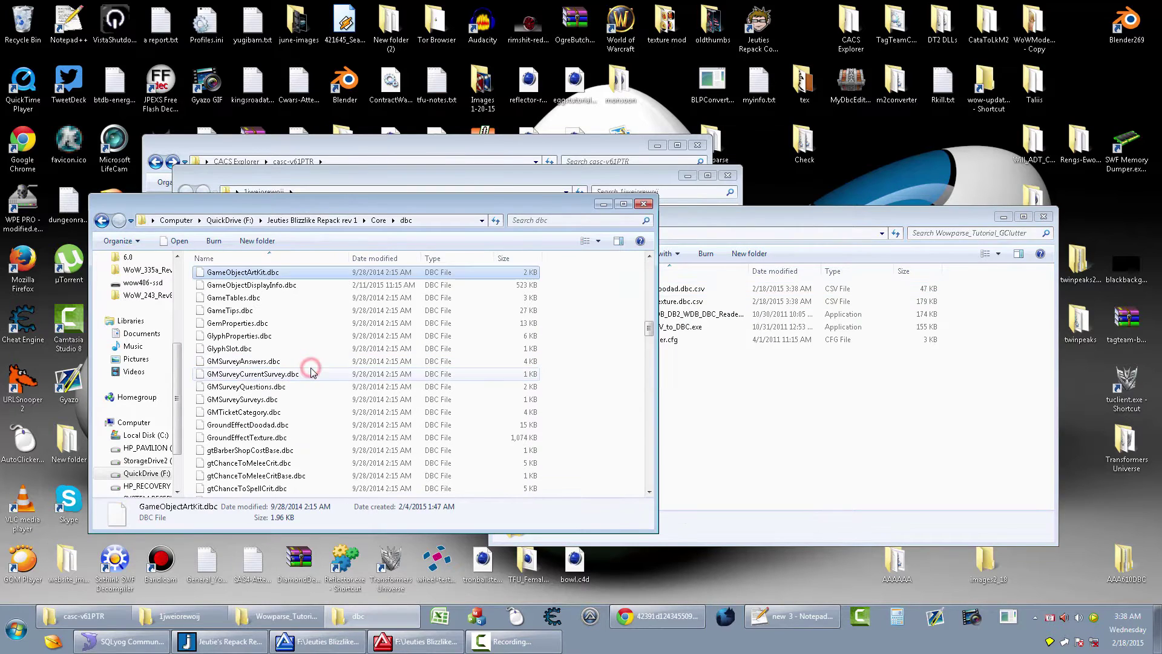
{"action": "scroll", "coordinate": [303, 412], "scroll_direction": "down", "scroll_amount": 1}
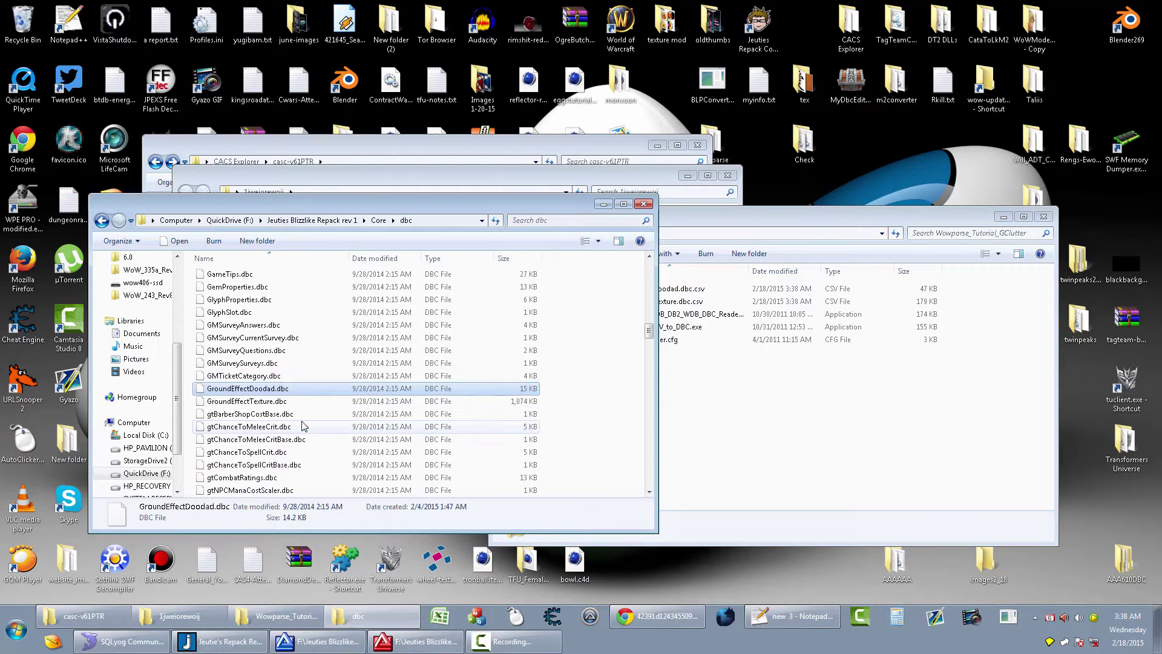
{"action": "left_click", "coordinate": [271, 401], "text": "shift"}
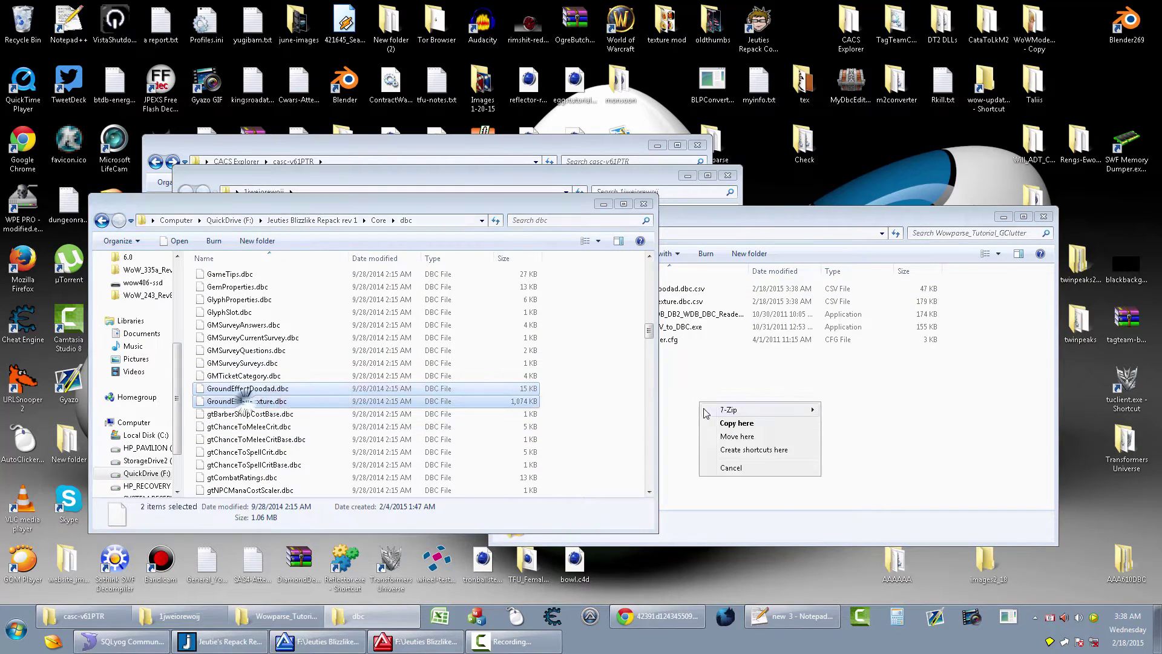
{"action": "left_click", "coordinate": [379, 300]}
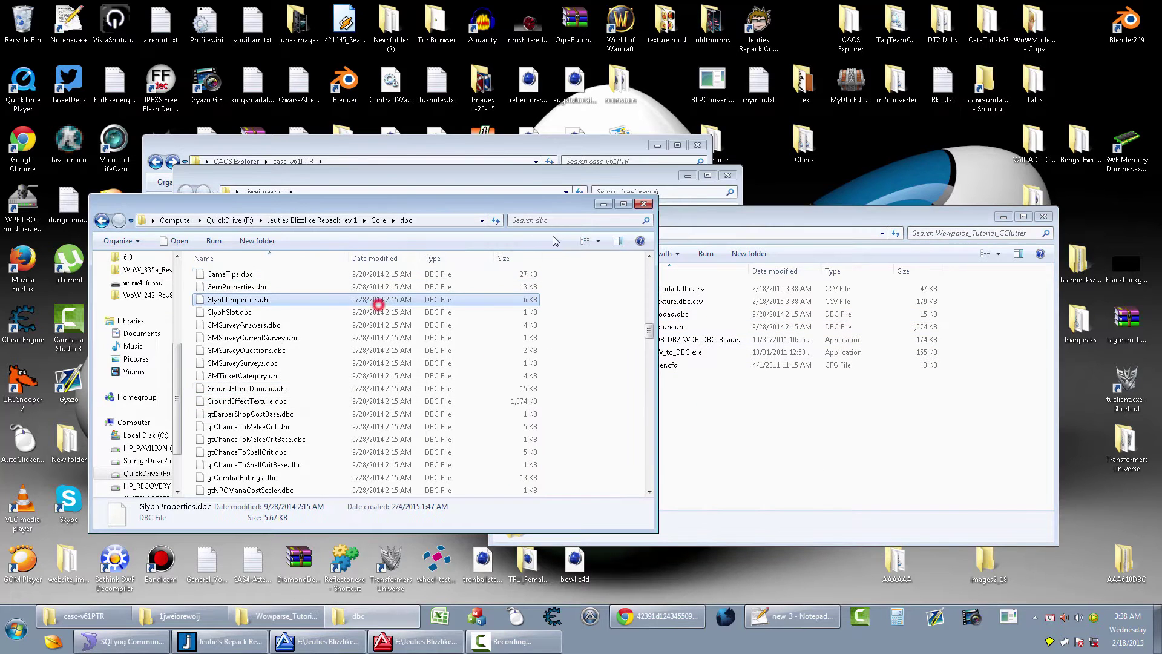
{"action": "left_click", "coordinate": [603, 205]}
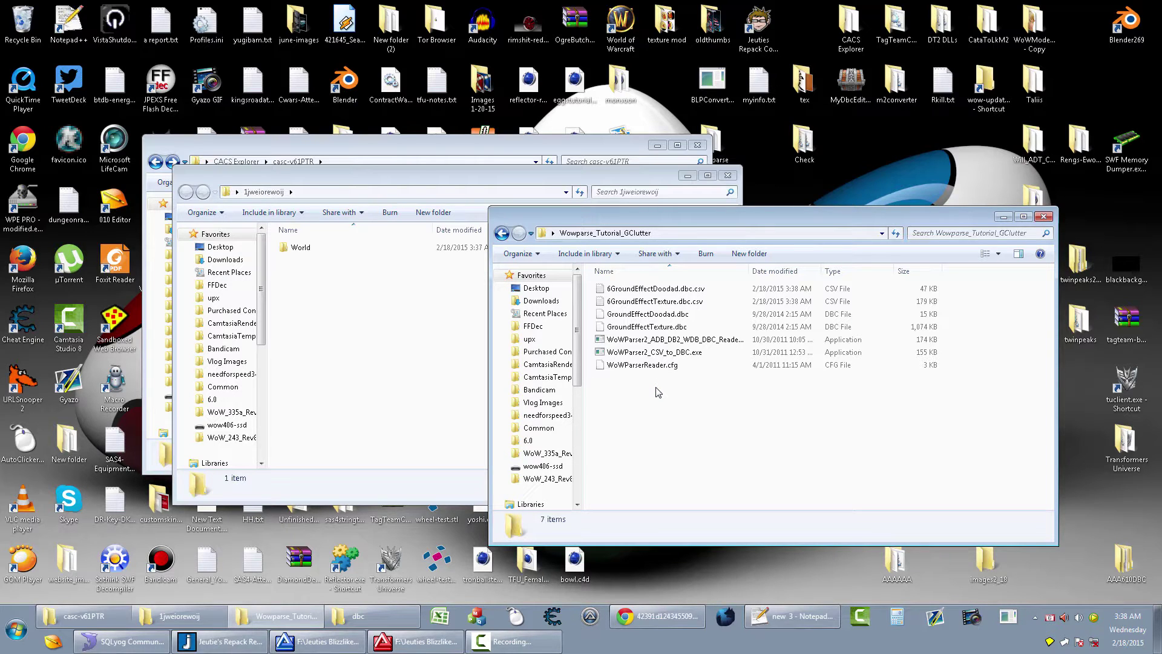
Convert the copied DBC files to CSV with the WoWParser2 ADB/DB2/WDB/DBC reader, and delete the two DBC files.
{"action": "double_click", "coordinate": [665, 339]}
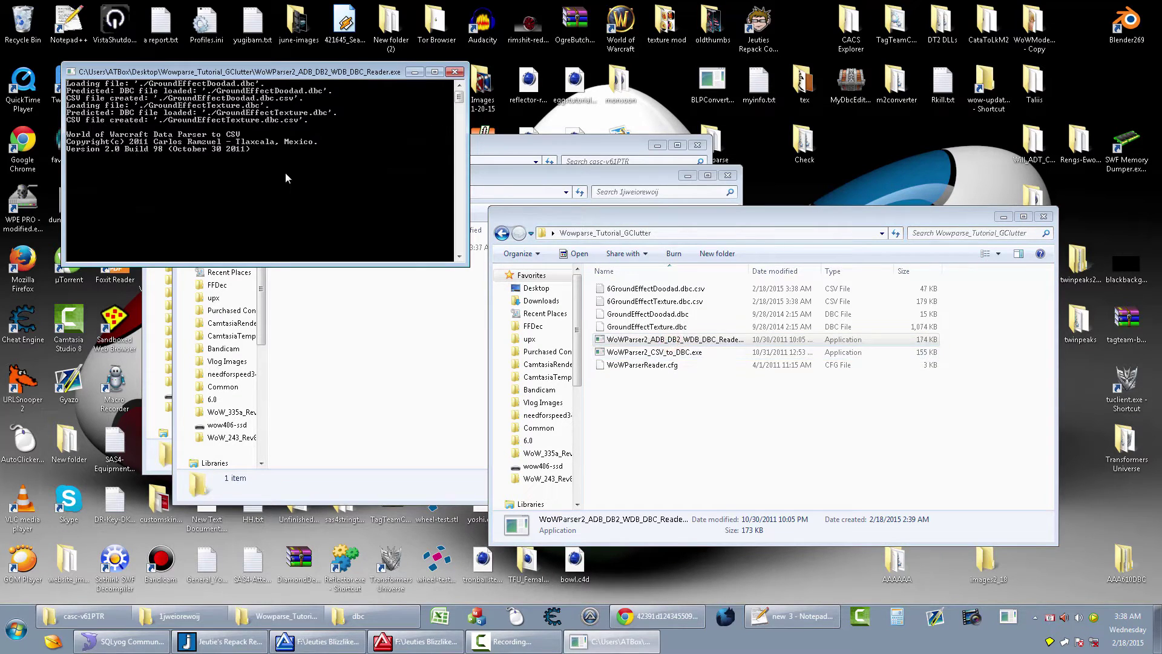
{"action": "left_click", "coordinate": [285, 172]}
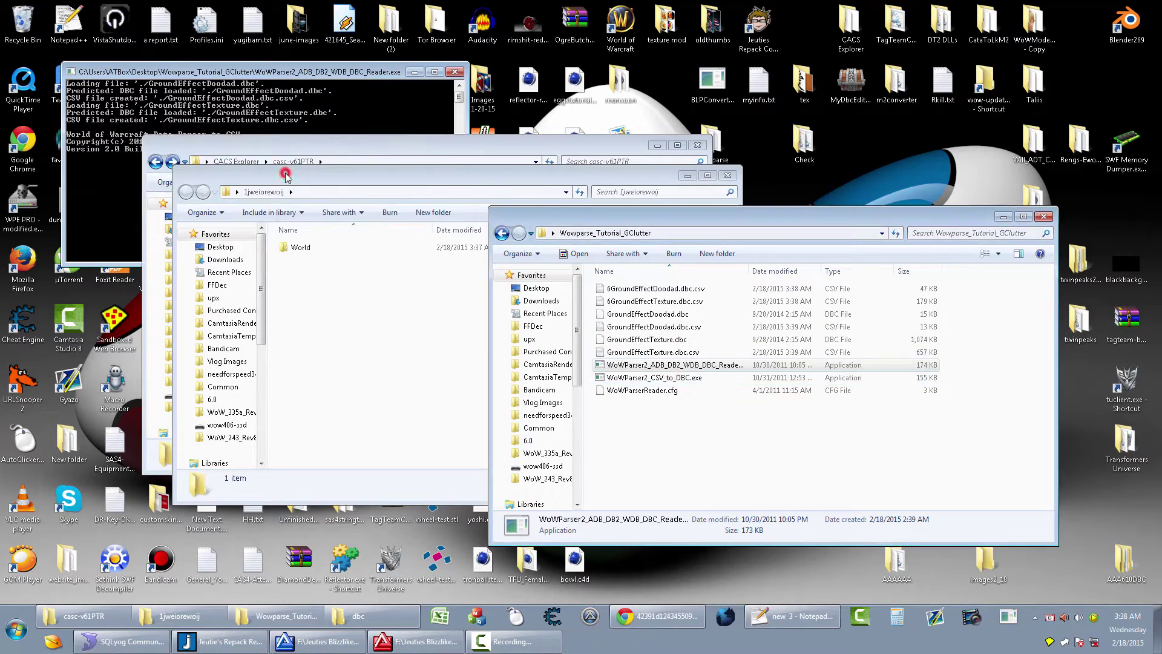
{"action": "left_click", "coordinate": [658, 314]}
{"action": "left_click", "coordinate": [663, 339], "text": "ctrl"}
{"action": "key", "text": "Delete"}
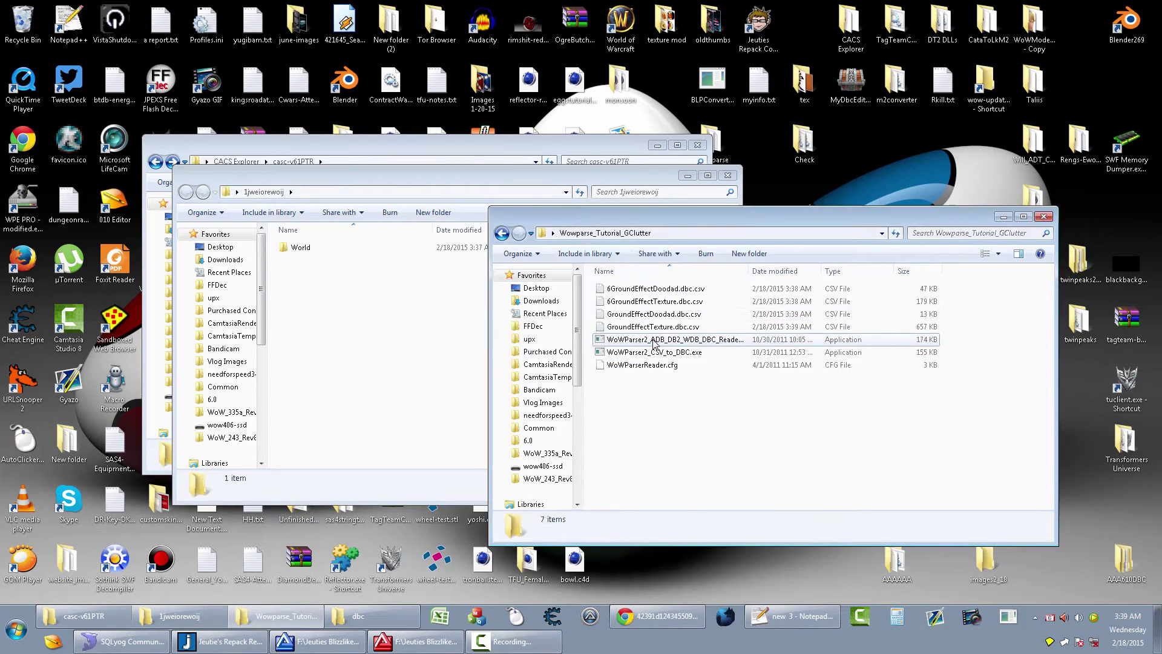
Open all four ground effect CSV files in Notepad++, declining to reload listfile.txt.
{"action": "left_click_drag", "start_coordinate": [958, 292], "coordinate": [906, 331]}
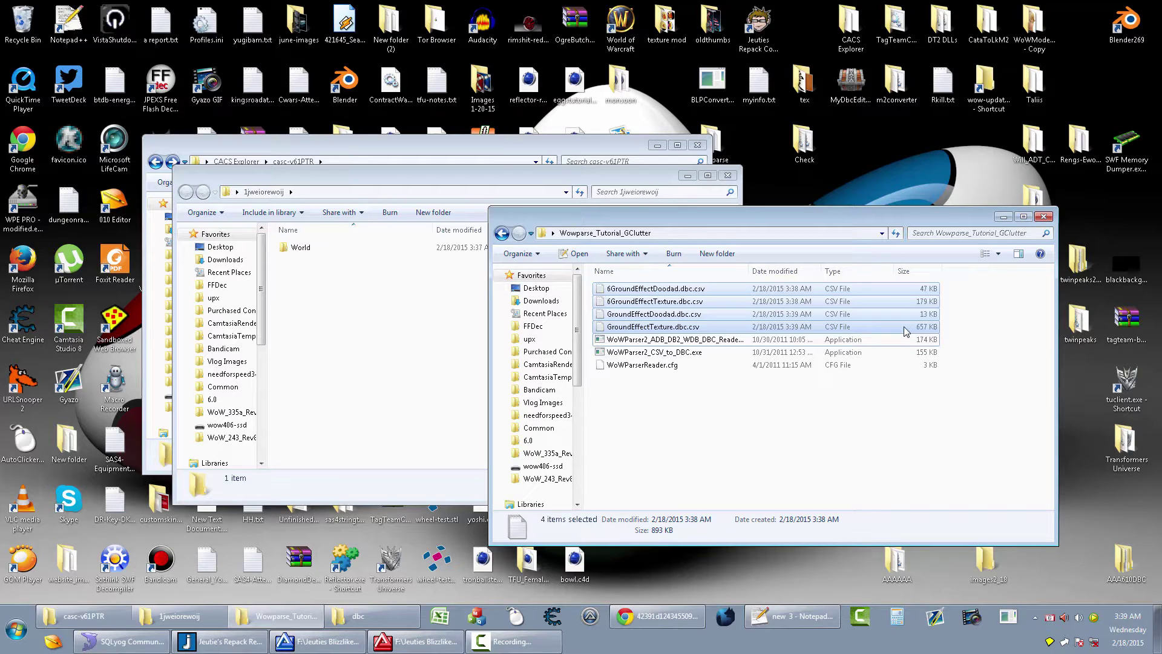
{"action": "left_click", "coordinate": [797, 617]}
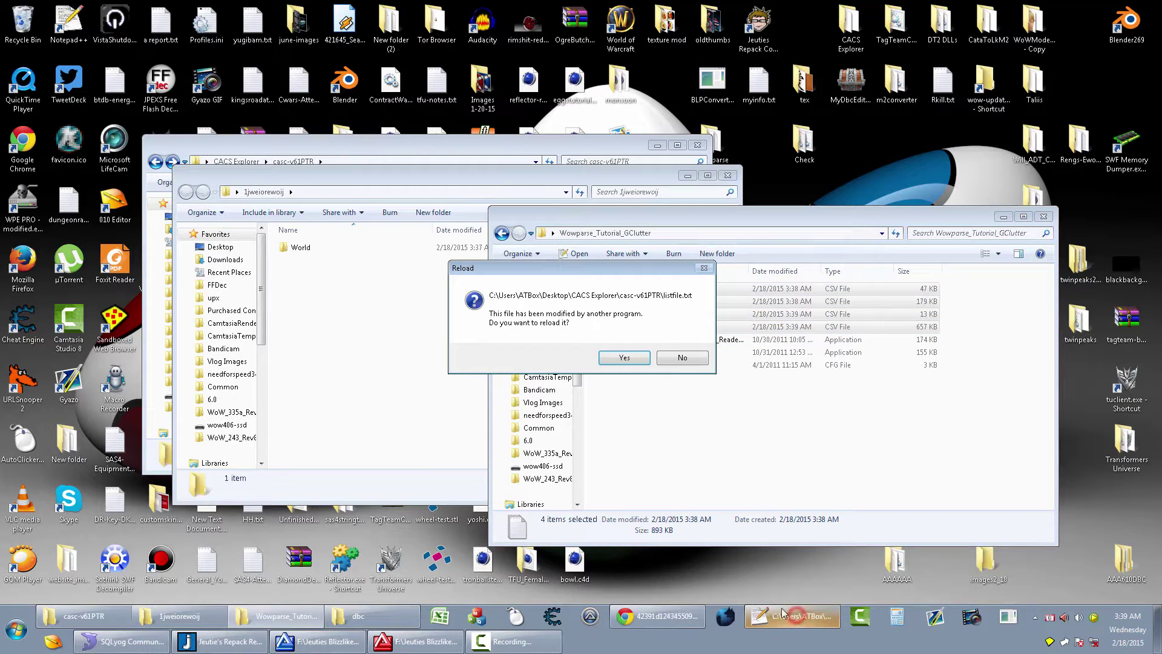
{"action": "left_click", "coordinate": [681, 359]}
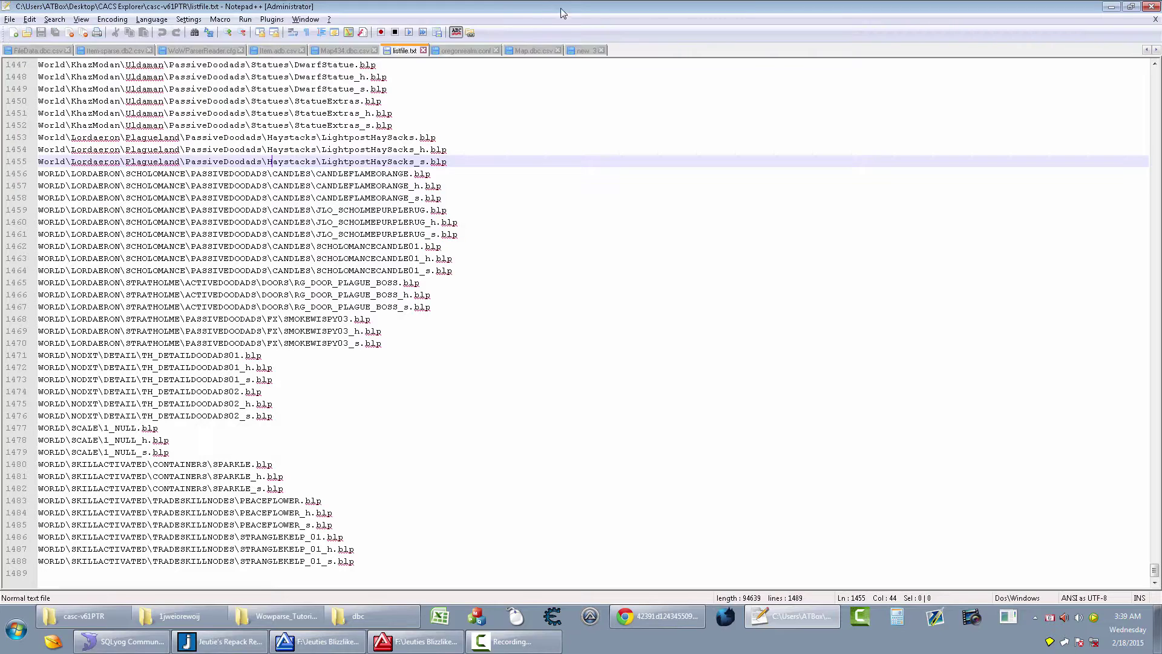
{"action": "left_click", "coordinate": [591, 52]}
{"action": "key", "text": "alt+Tab"}
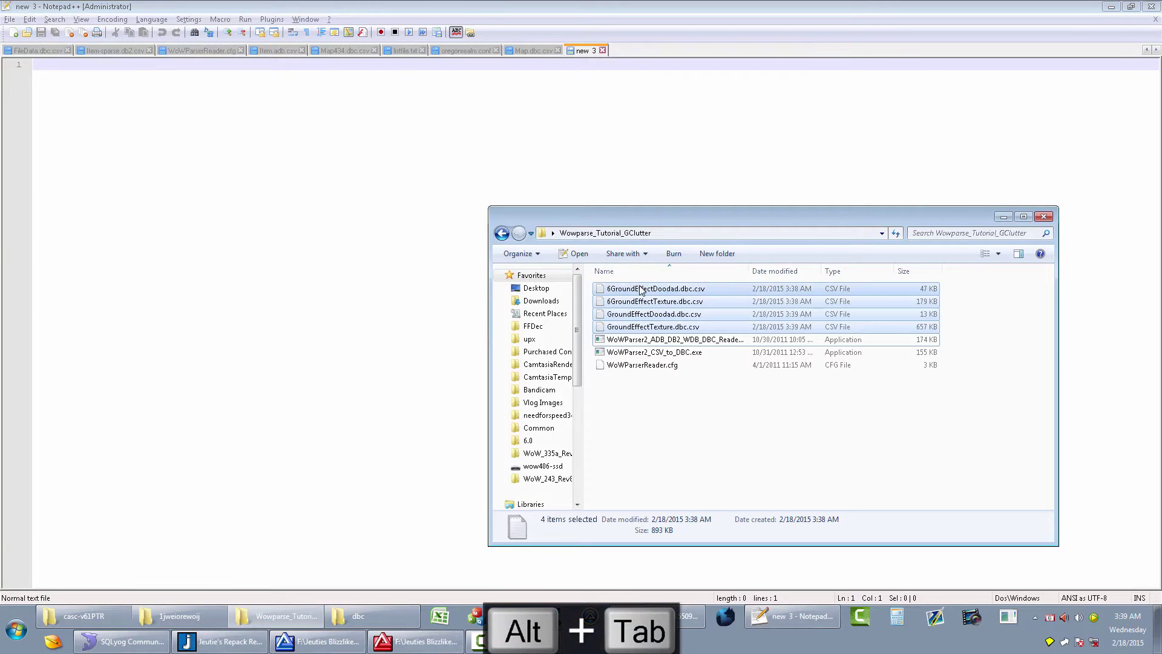
{"action": "left_click_drag", "start_coordinate": [641, 289], "coordinate": [490, 205]}
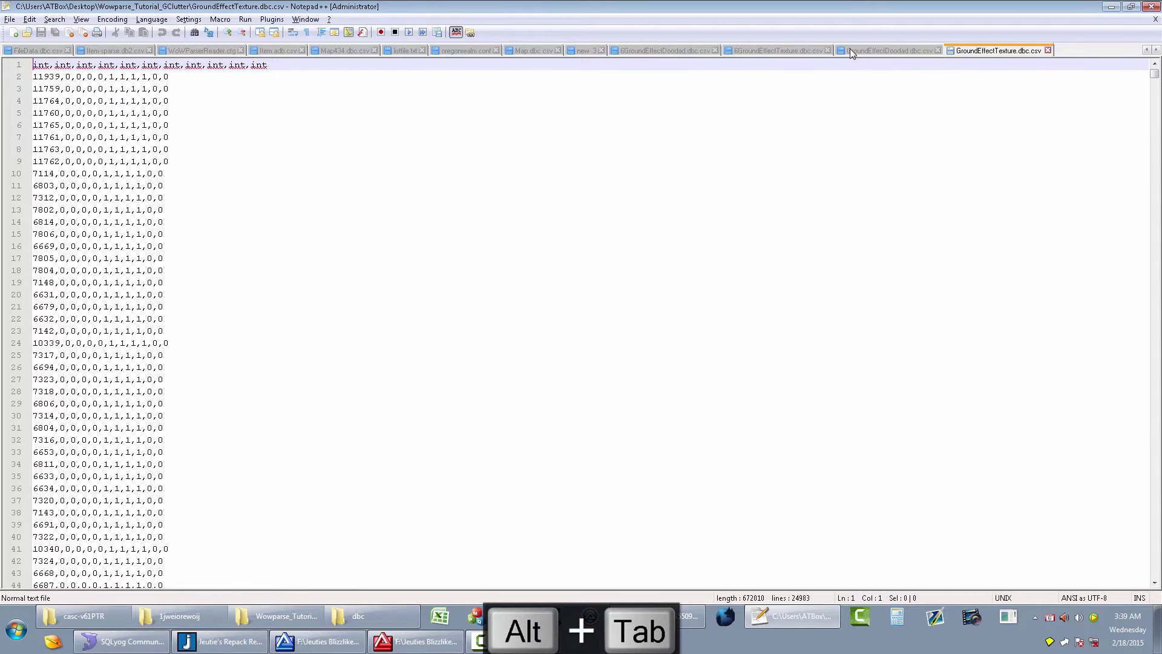
Reorder the open CSV files so each GroundEffect file is directly followed by its 6-prefixed counterpart.
{"action": "left_click", "coordinate": [786, 52]}
{"action": "left_click_drag", "start_coordinate": [899, 52], "coordinate": [1040, 53]}
{"action": "left_click_drag", "start_coordinate": [665, 51], "coordinate": [745, 51]}
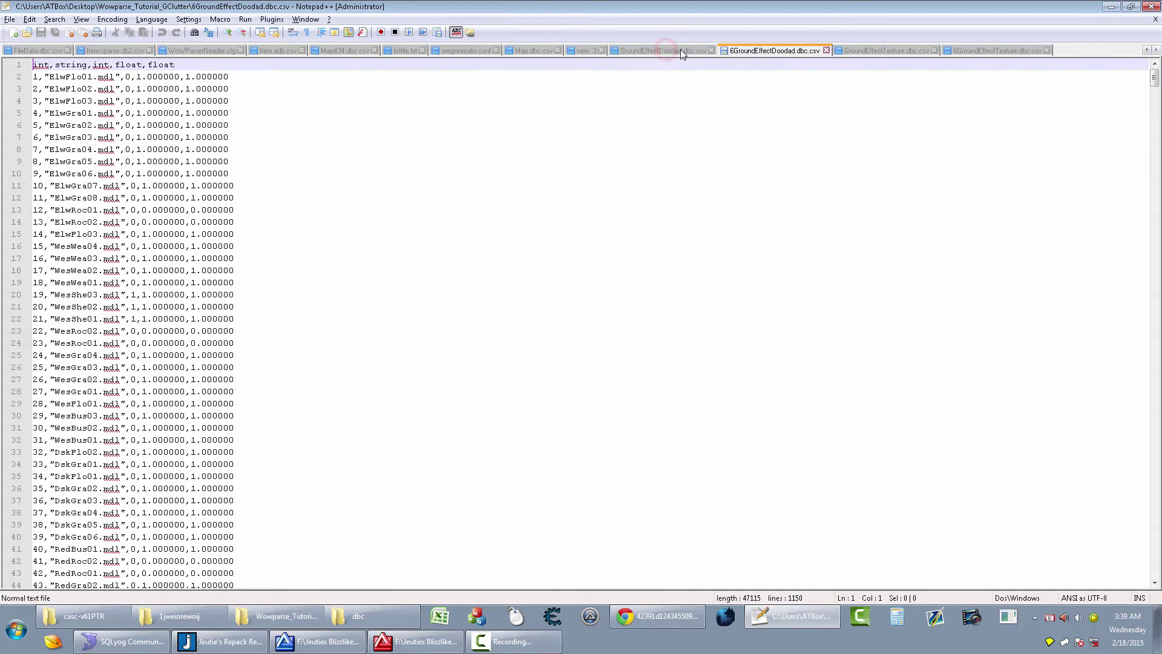
Compare the column headers of the GroundEffectDoodad and GroundEffectTexture CSV files with those of their 6-prefixed versions.
{"action": "left_click", "coordinate": [666, 51]}
{"action": "left_click", "coordinate": [775, 50]}
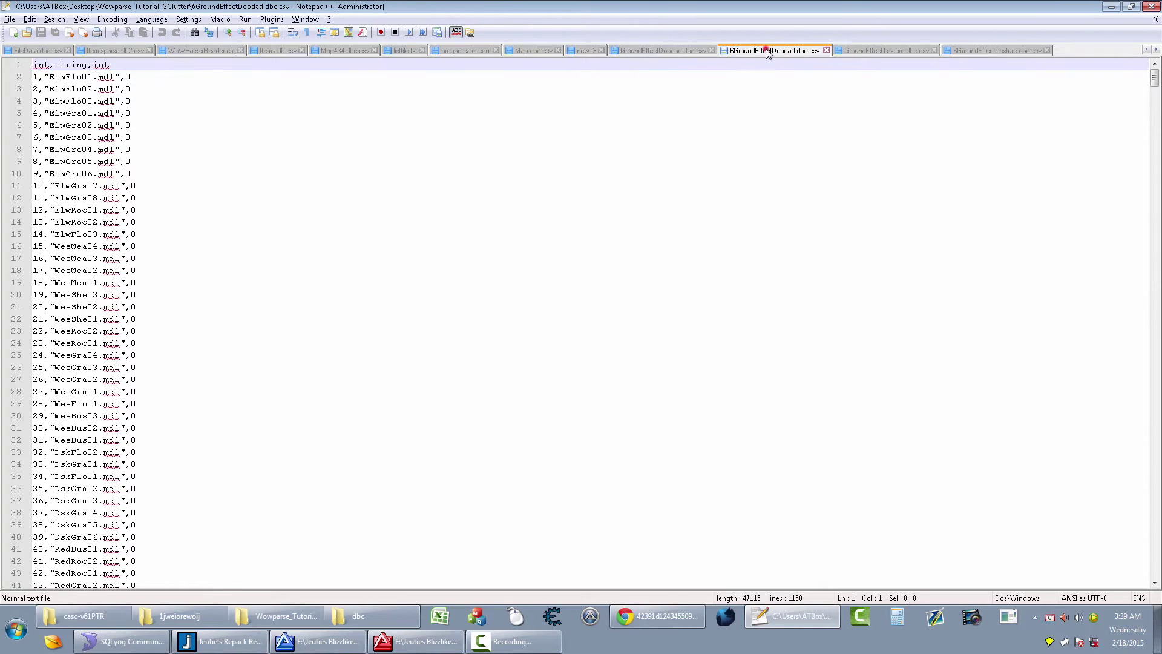
{"action": "left_click", "coordinate": [889, 51]}
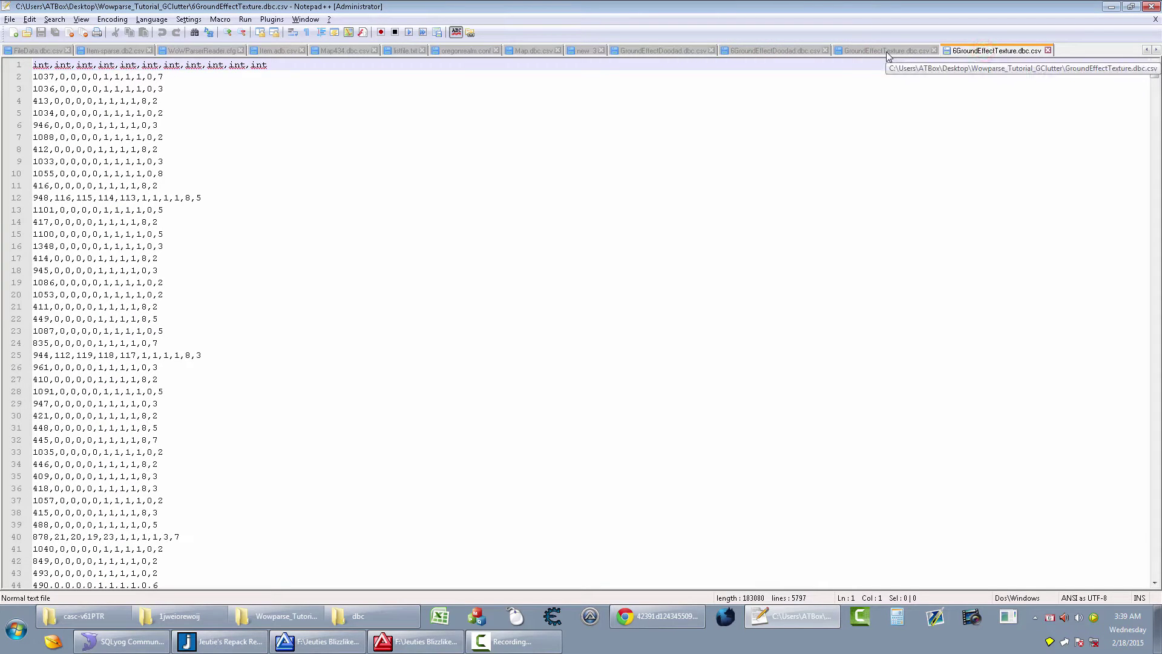
{"action": "left_click", "coordinate": [889, 52]}
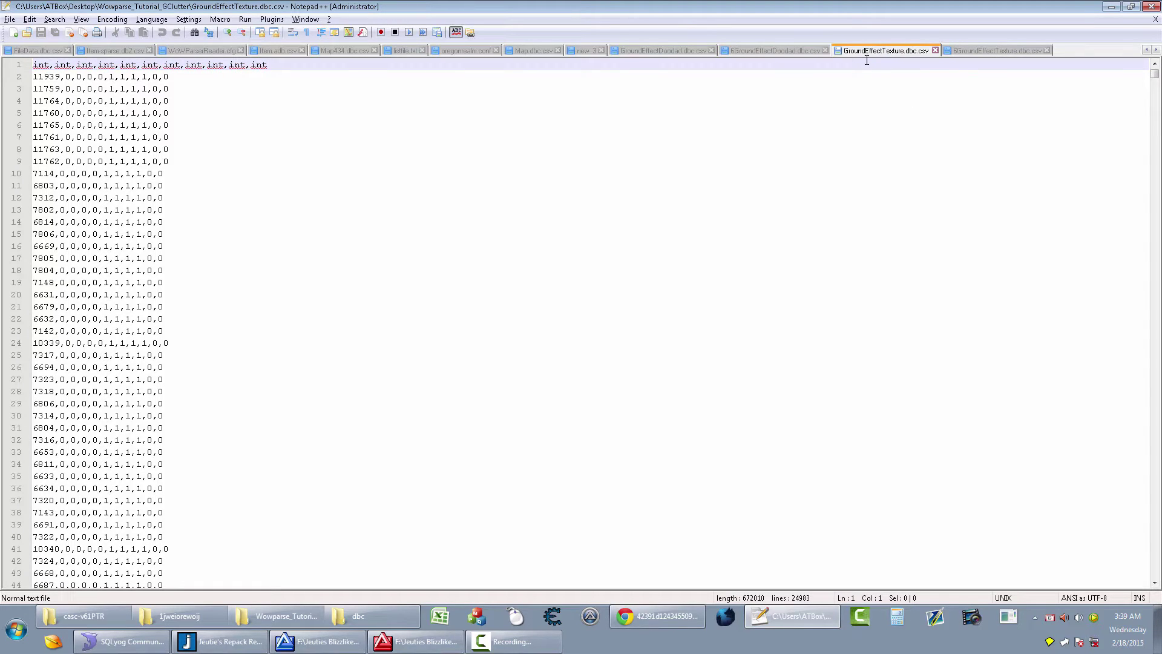
{"action": "left_click", "coordinate": [989, 54]}
{"action": "left_click", "coordinate": [160, 114]}
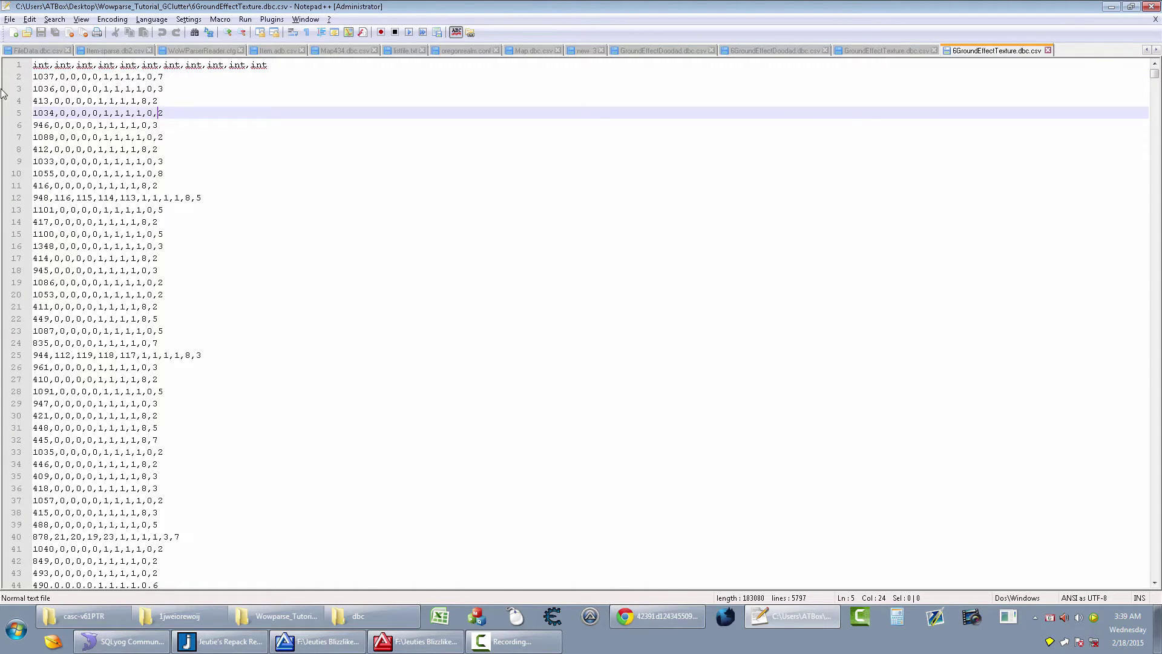
{"action": "left_click_drag", "start_coordinate": [280, 67], "coordinate": [33, 65]}
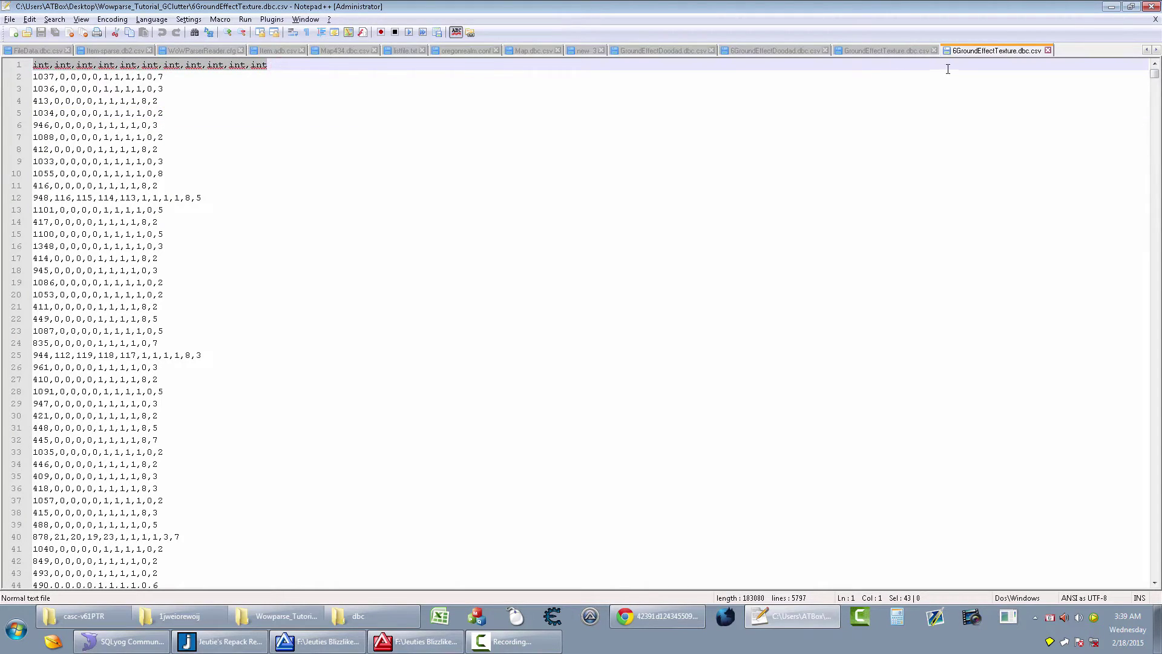
{"action": "left_click", "coordinate": [899, 53]}
{"action": "left_click_drag", "start_coordinate": [284, 65], "coordinate": [33, 65]}
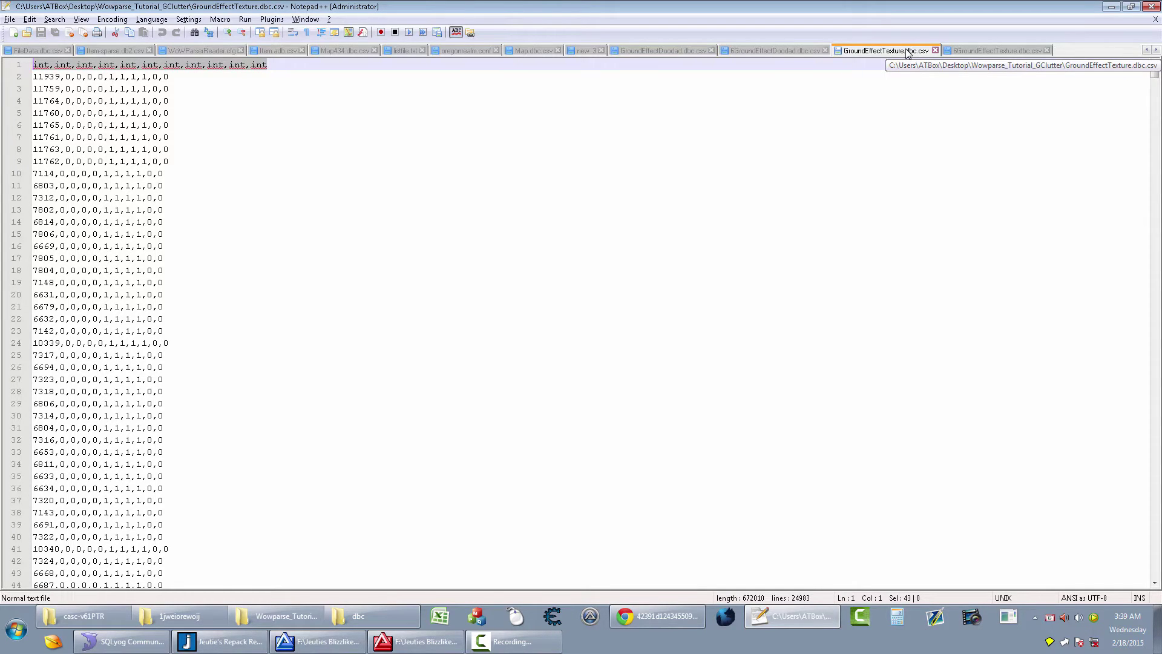
Close both GroundEffectTexture CSV files in the editor and delete GroundEffectTexture.dbc.csv from the Wowparse_Tutorial_GClutter folder.
{"action": "key", "text": "ctrl+w"}
{"action": "key", "text": "ctrl+w"}
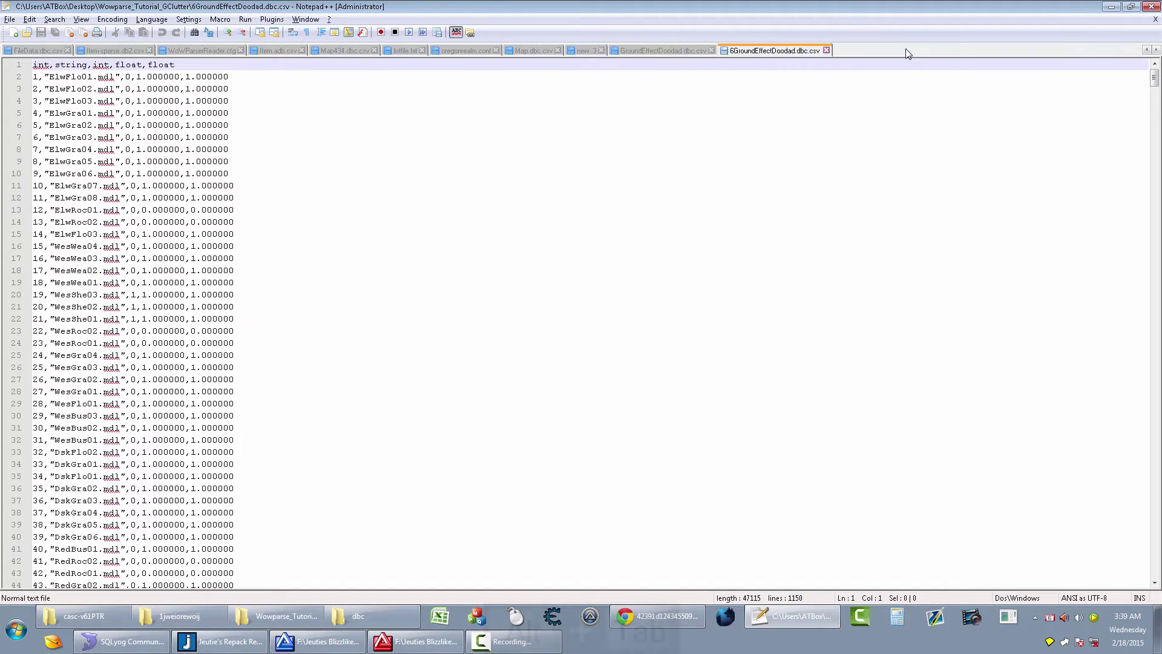
{"action": "key", "text": "alt+Tab"}
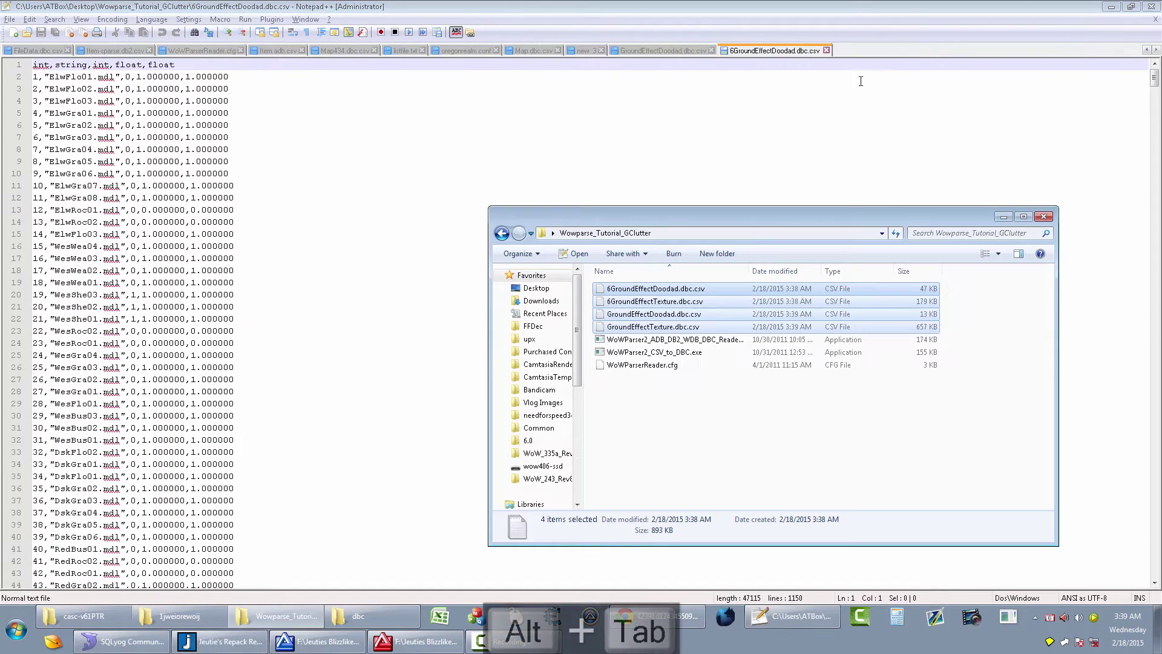
{"action": "left_click", "coordinate": [675, 315]}
{"action": "left_click", "coordinate": [677, 327]}
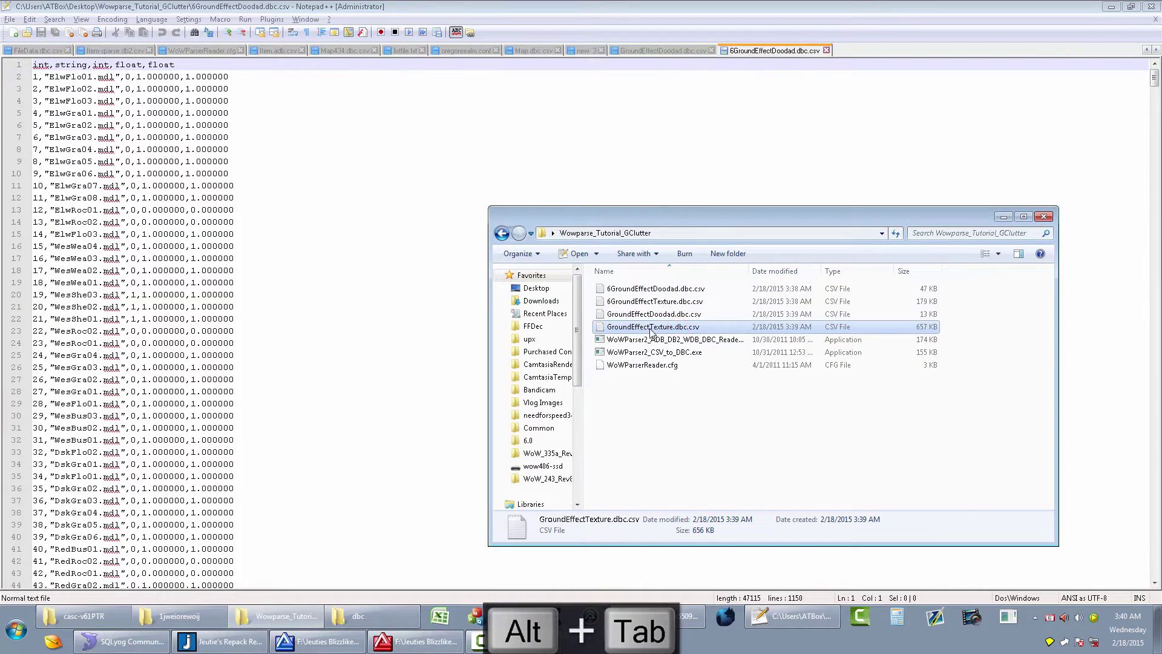
{"action": "key", "text": "Delete"}
Rename 6GroundEffectTexture.dbc.csv as GroundEffectTexture.dbc.csv.
{"action": "left_click", "coordinate": [664, 302]}
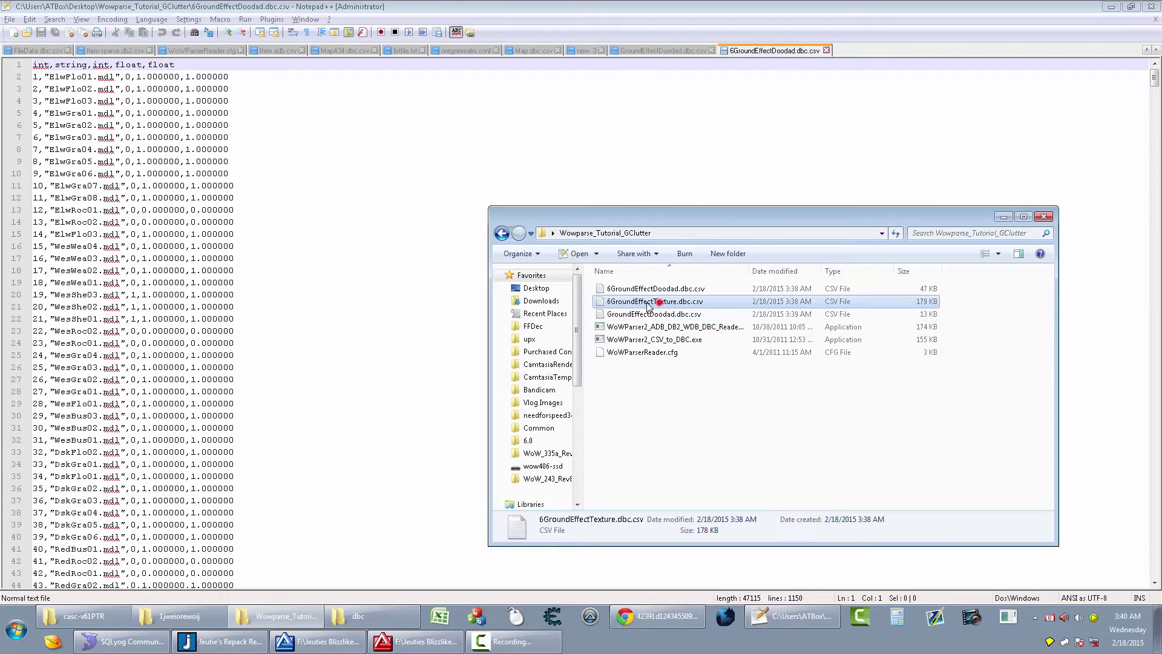
{"action": "left_click", "coordinate": [608, 301]}
{"action": "key", "text": "Delete"}
{"action": "key", "text": "Return"}
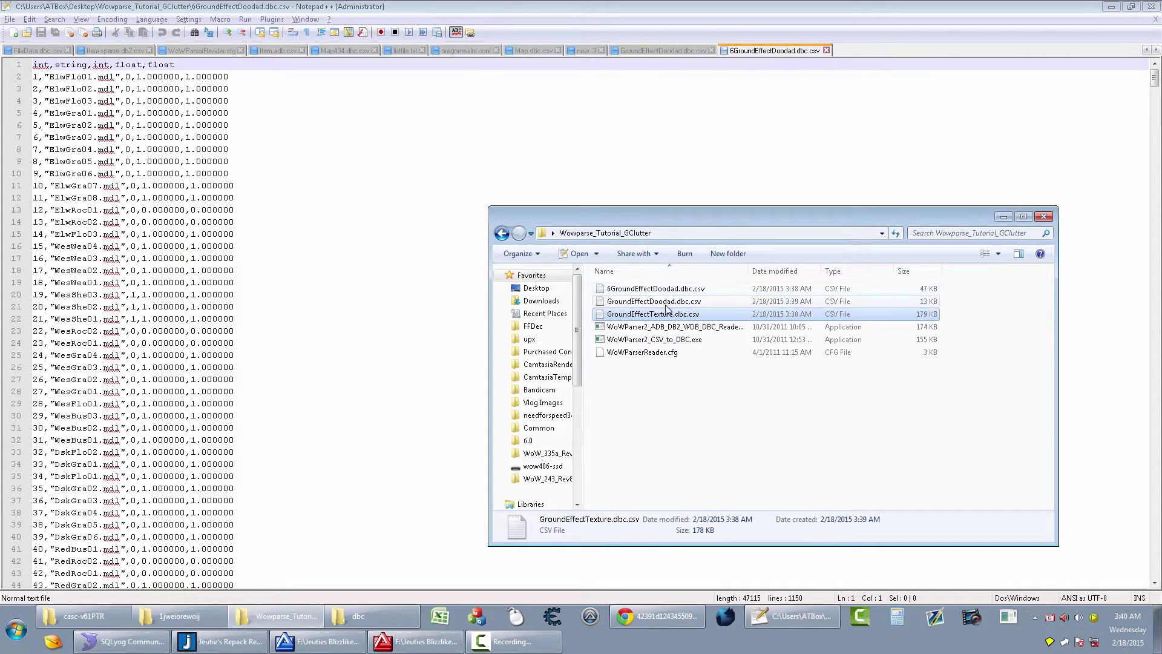
Compare the header columns of GroundEffectDoodad.dbc.csv with those of 6GroundEffectDoodad.dbc.csv, noting the extra float columns.
{"action": "left_click", "coordinate": [430, 200]}
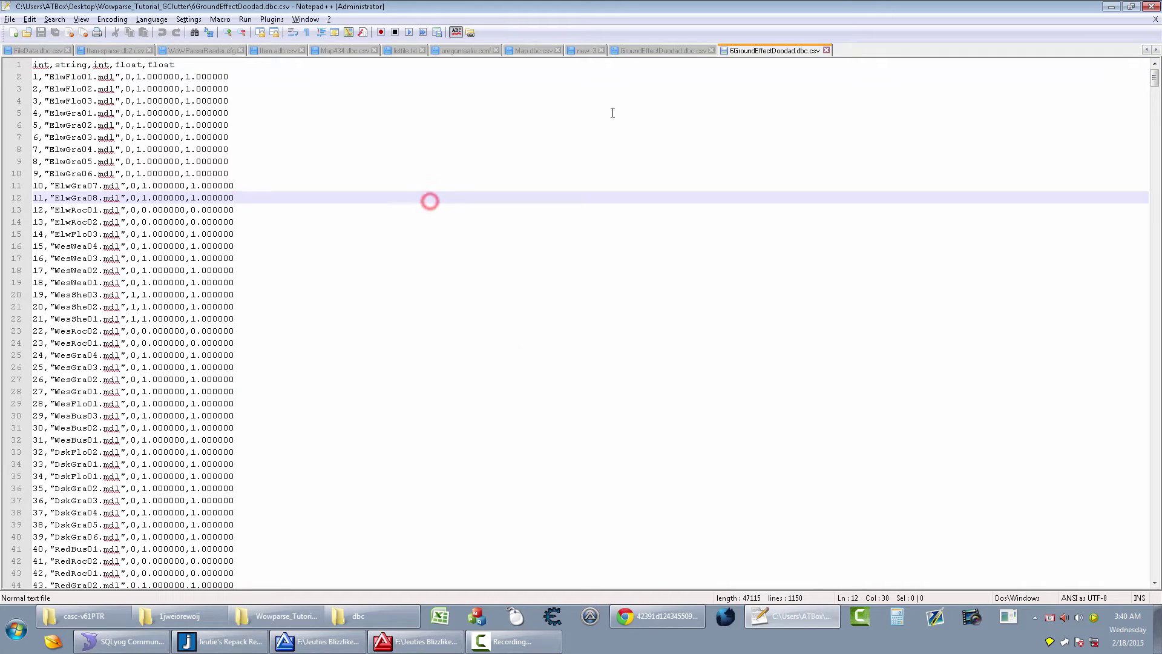
{"action": "left_click", "coordinate": [676, 51]}
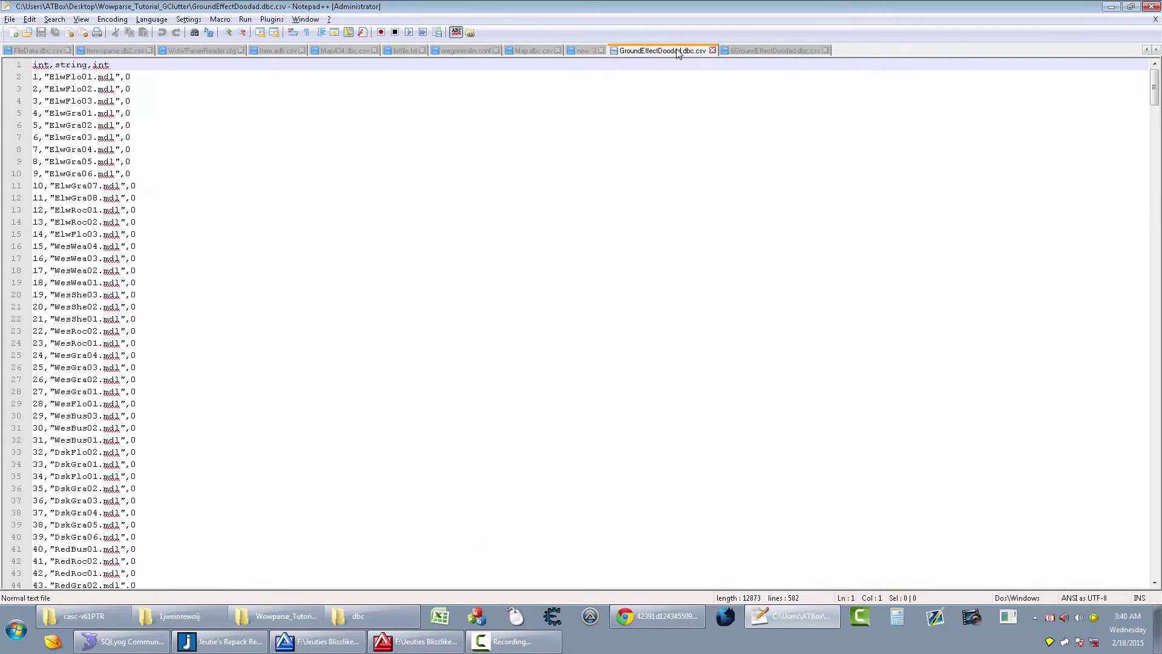
{"action": "left_click", "coordinate": [133, 76]}
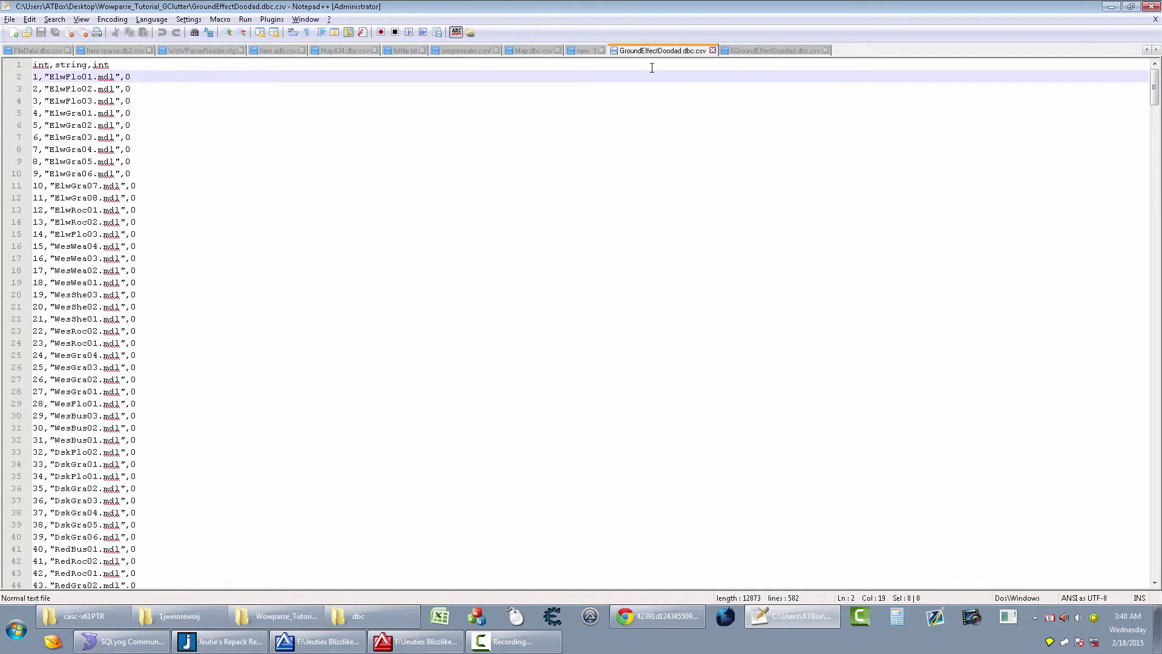
{"action": "left_click", "coordinate": [764, 49]}
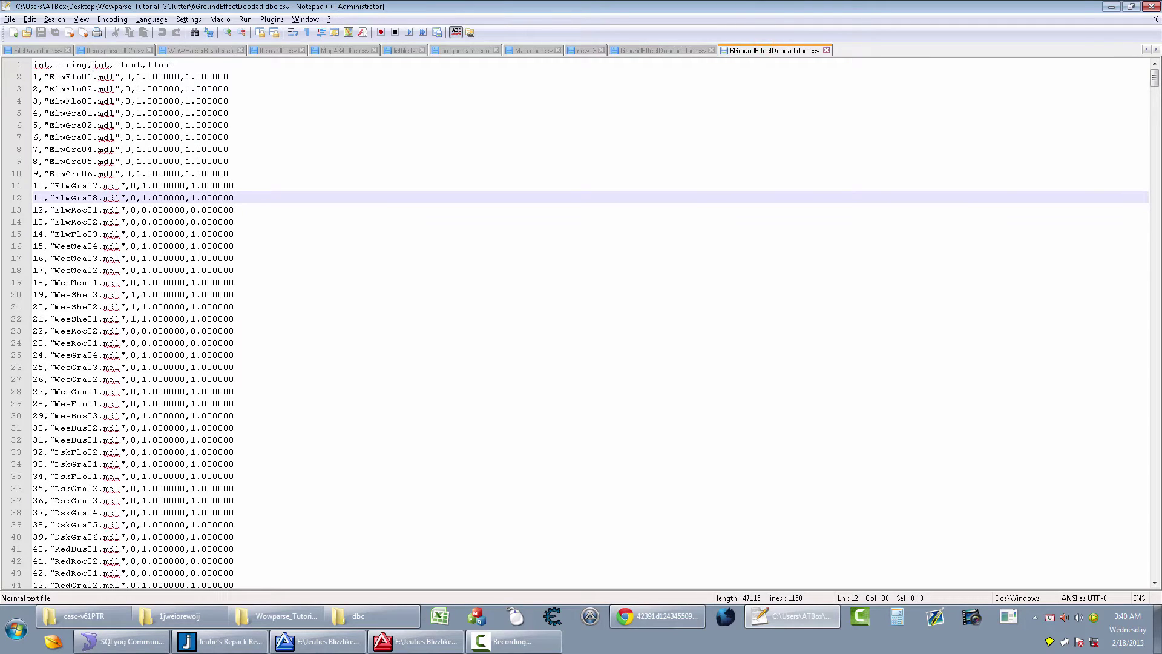
{"action": "left_click_drag", "start_coordinate": [196, 63], "coordinate": [117, 64]}
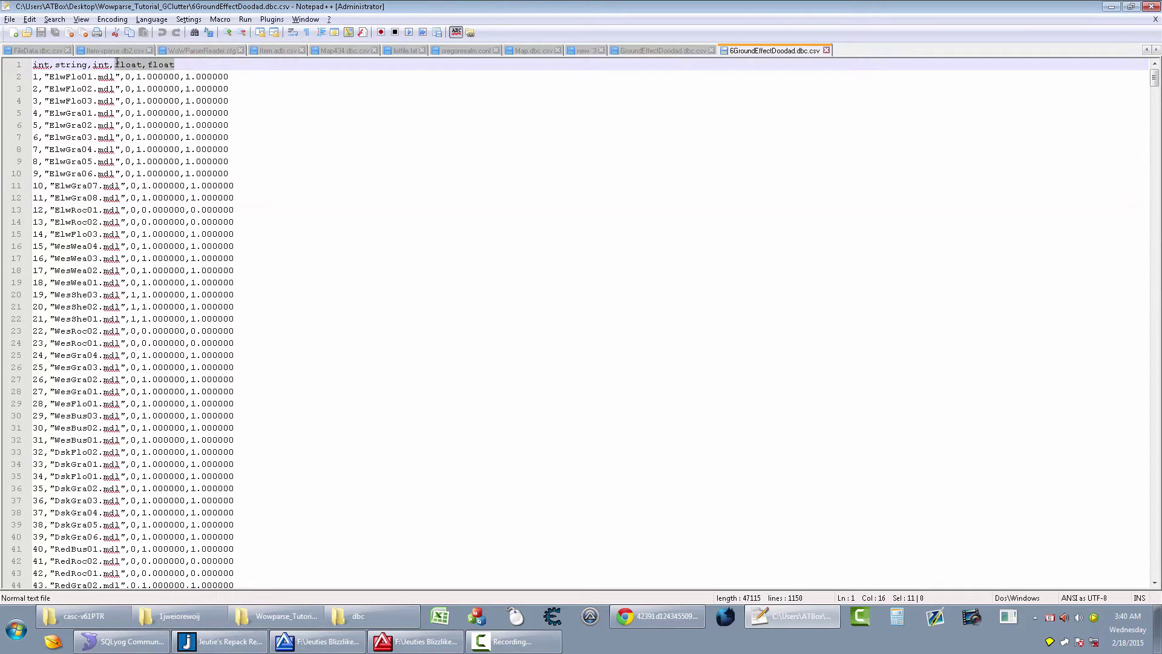
{"action": "left_click", "coordinate": [674, 49]}
{"action": "left_click", "coordinate": [766, 50]}
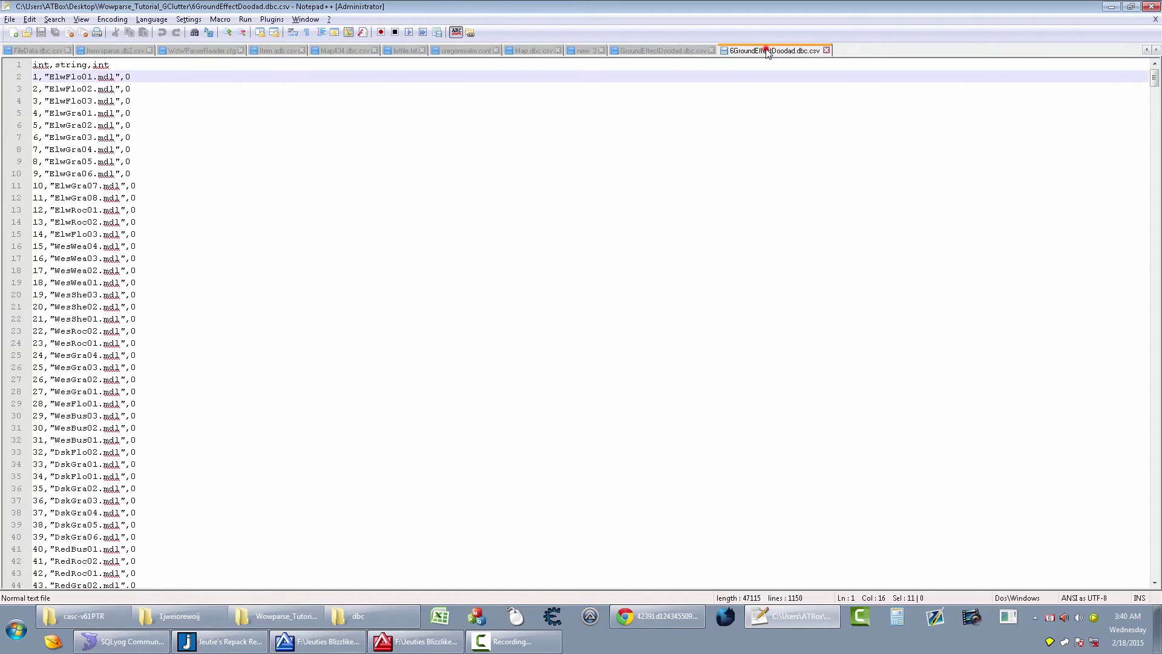
{"action": "left_click", "coordinate": [530, 93]}
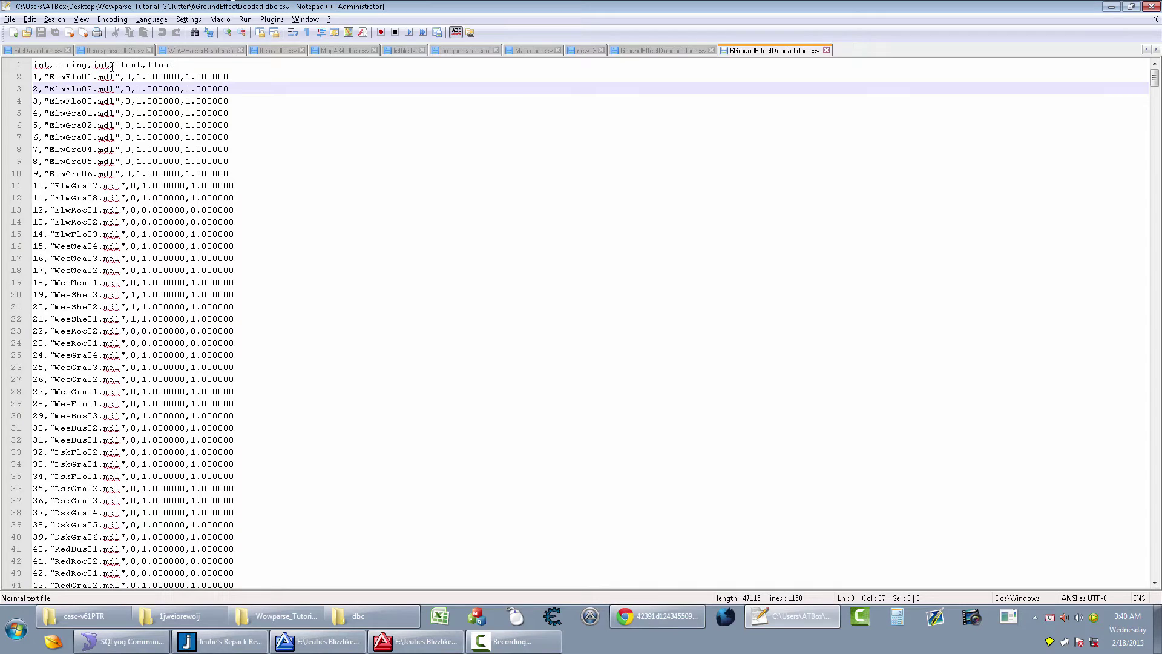
Remove the two float entries from the 6GroundEffectDoodad.dbc.csv header so it reads int,string,int, matching GroundEffectDoodad.dbc.csv.
{"action": "left_click_drag", "start_coordinate": [112, 64], "coordinate": [176, 64]}
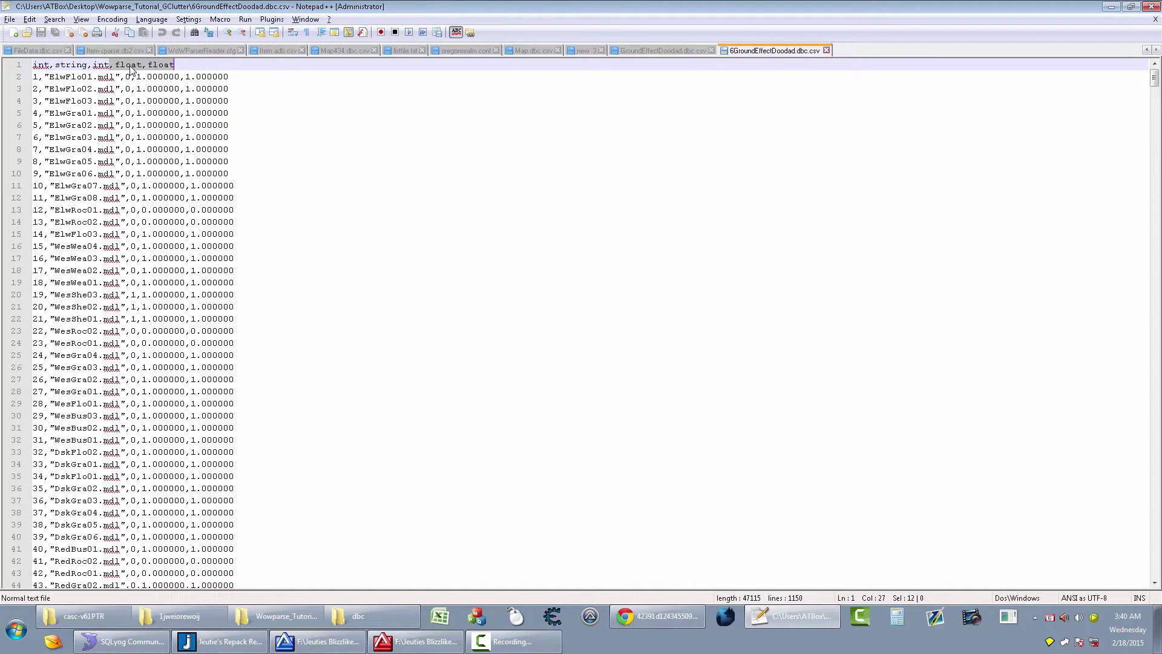
{"action": "key", "text": "Delete"}
{"action": "key", "text": "ctrl+s"}
{"action": "left_click", "coordinate": [659, 51]}
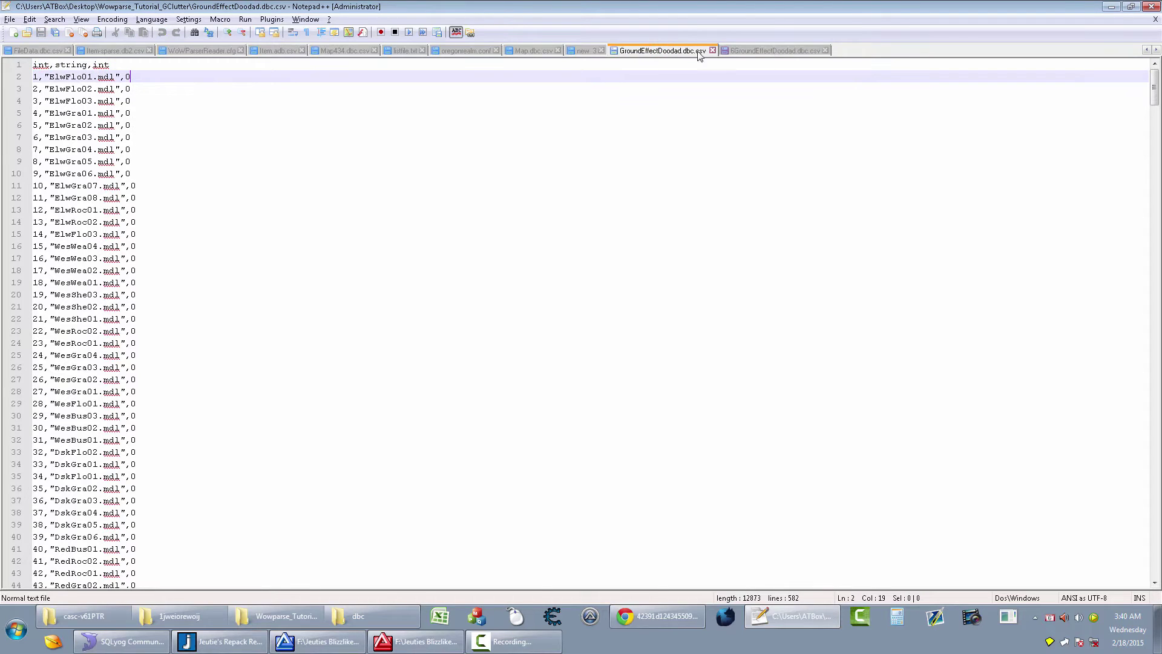
{"action": "left_click", "coordinate": [767, 50]}
Examine the first data row of 6GroundEffectDoodad.dbc.csv for the sequence after the model name and the surplus float values.
{"action": "left_click", "coordinate": [121, 77]}
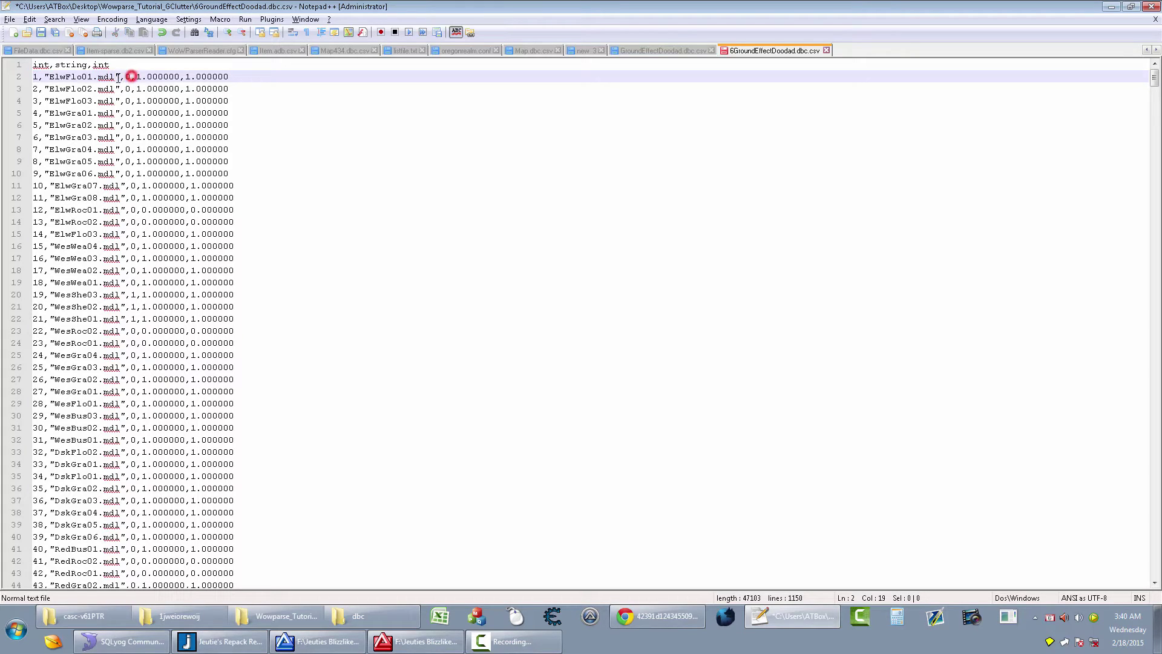
{"action": "left_click_drag", "start_coordinate": [115, 77], "coordinate": [127, 77]}
{"action": "left_click", "coordinate": [132, 79]}
{"action": "left_click_drag", "start_coordinate": [131, 79], "coordinate": [249, 80]}
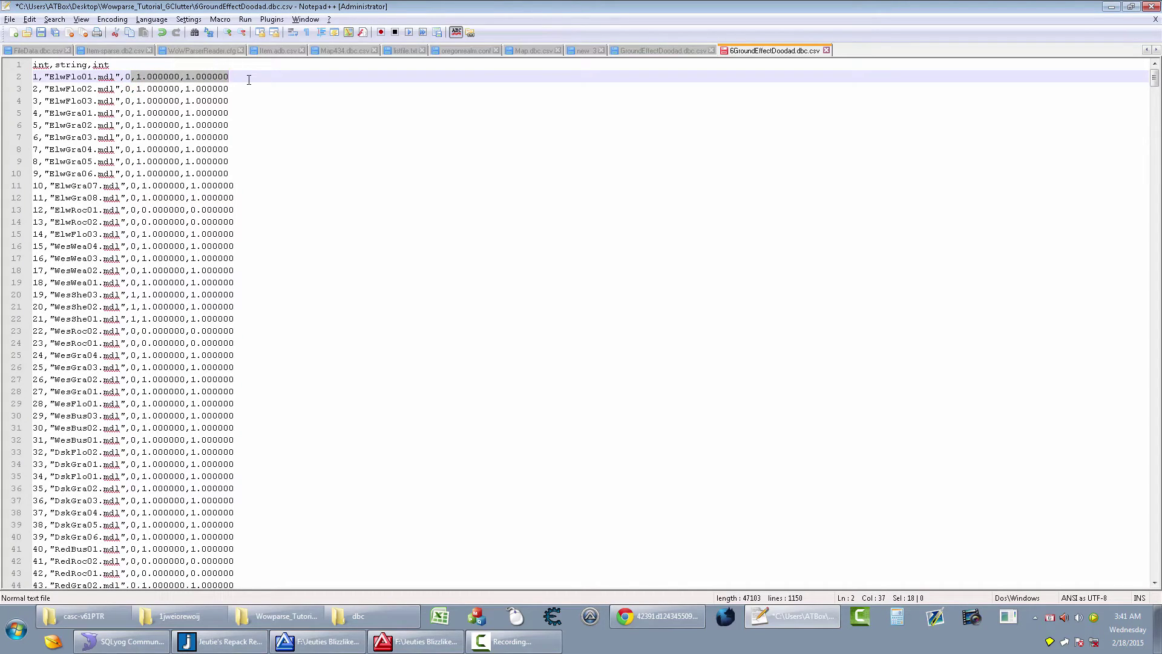
{"action": "left_click", "coordinate": [155, 78]}
Set up a search for the sequence ", from the first data row and step through its successive occurrences.
{"action": "left_click_drag", "start_coordinate": [115, 77], "coordinate": [126, 77]}
{"action": "key", "text": "ctrl+f"}
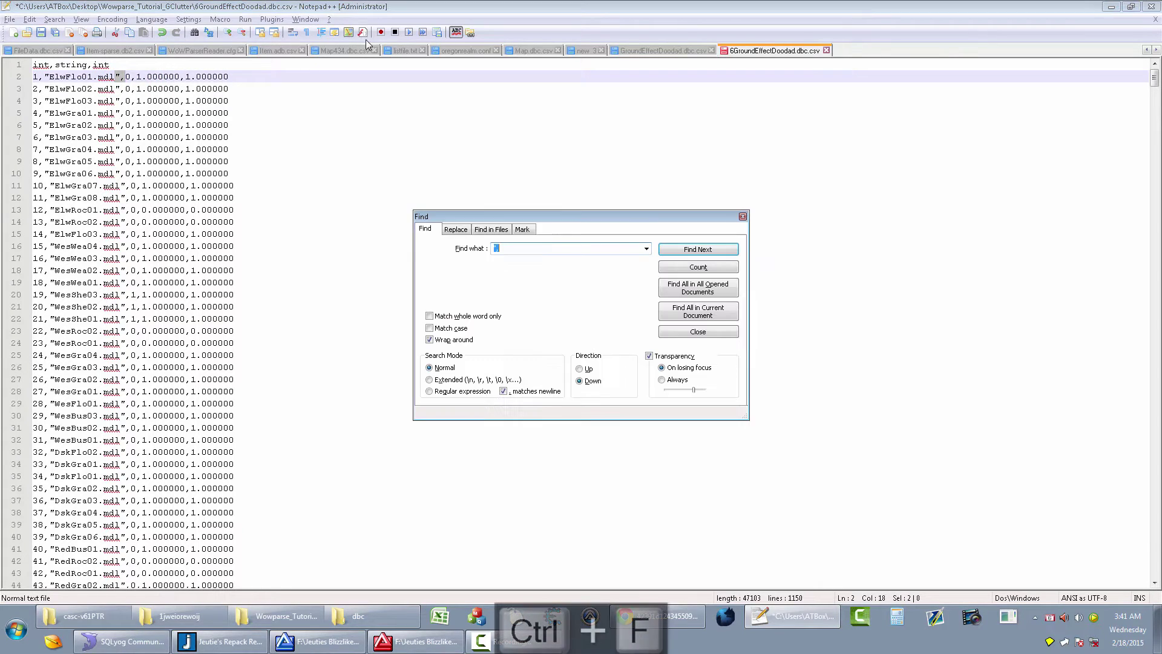
{"action": "left_click", "coordinate": [705, 249]}
{"action": "left_click", "coordinate": [698, 249]}
{"action": "left_click", "coordinate": [697, 248]}
{"action": "left_click", "coordinate": [698, 249]}
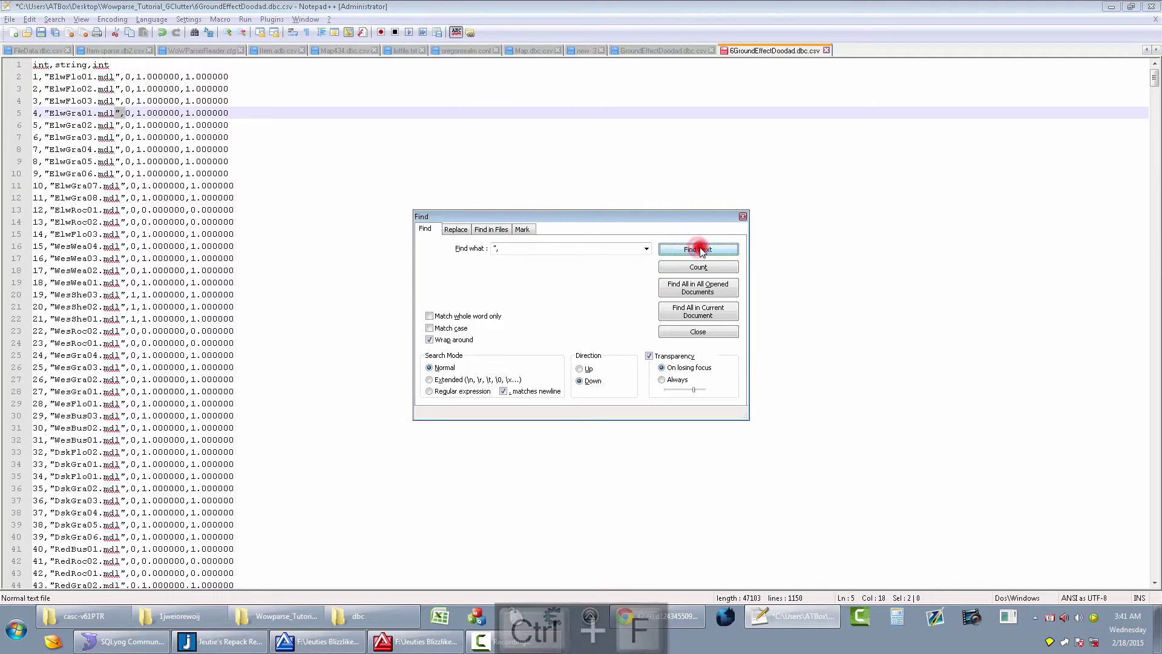
{"action": "left_click", "coordinate": [697, 249]}
{"action": "left_click", "coordinate": [697, 249]}
Record a macro starting at the header line that finds the next ", and deletes everything after the integer that follows it.
{"action": "left_click", "coordinate": [138, 67]}
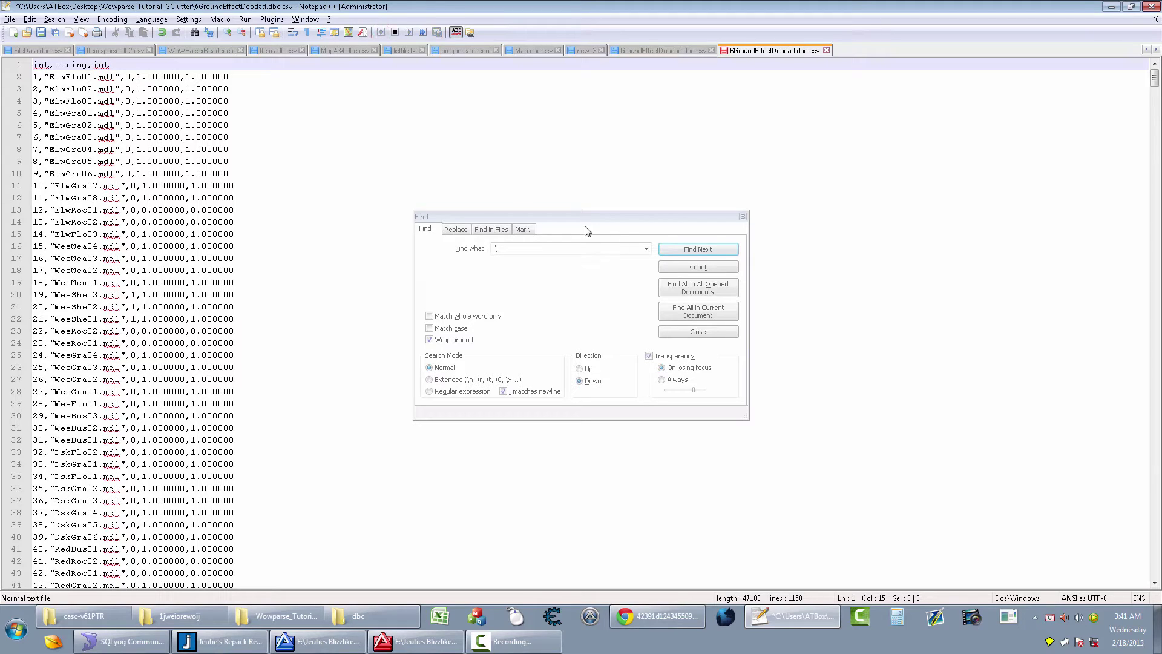
{"action": "left_click", "coordinate": [683, 250]}
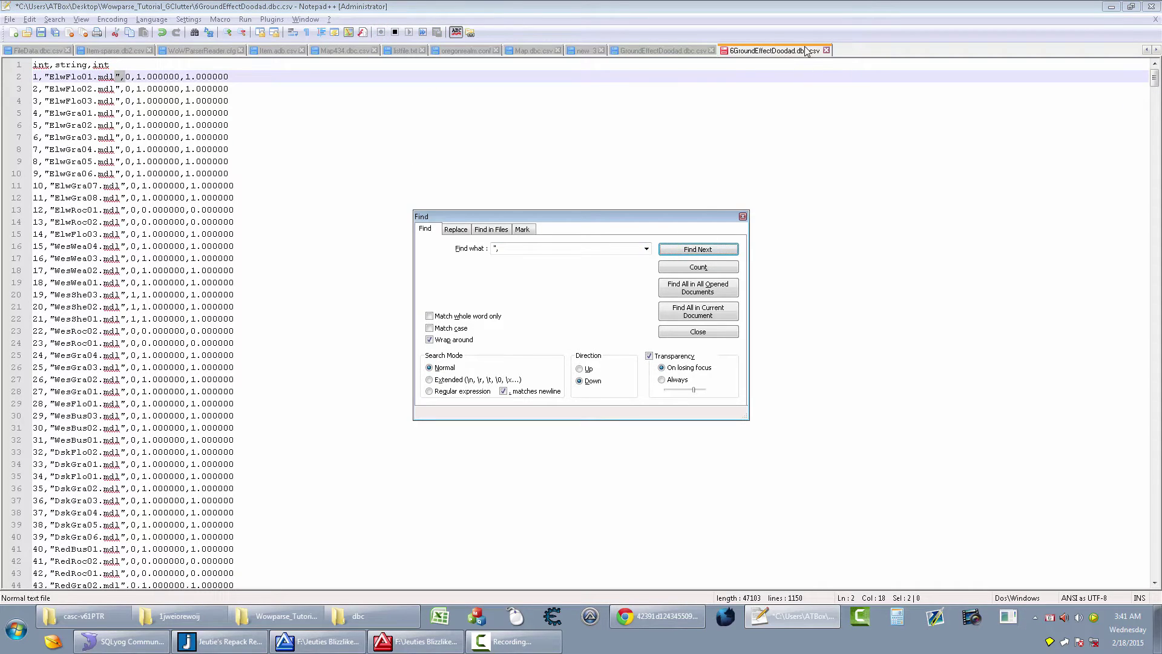
{"action": "left_click", "coordinate": [774, 48]}
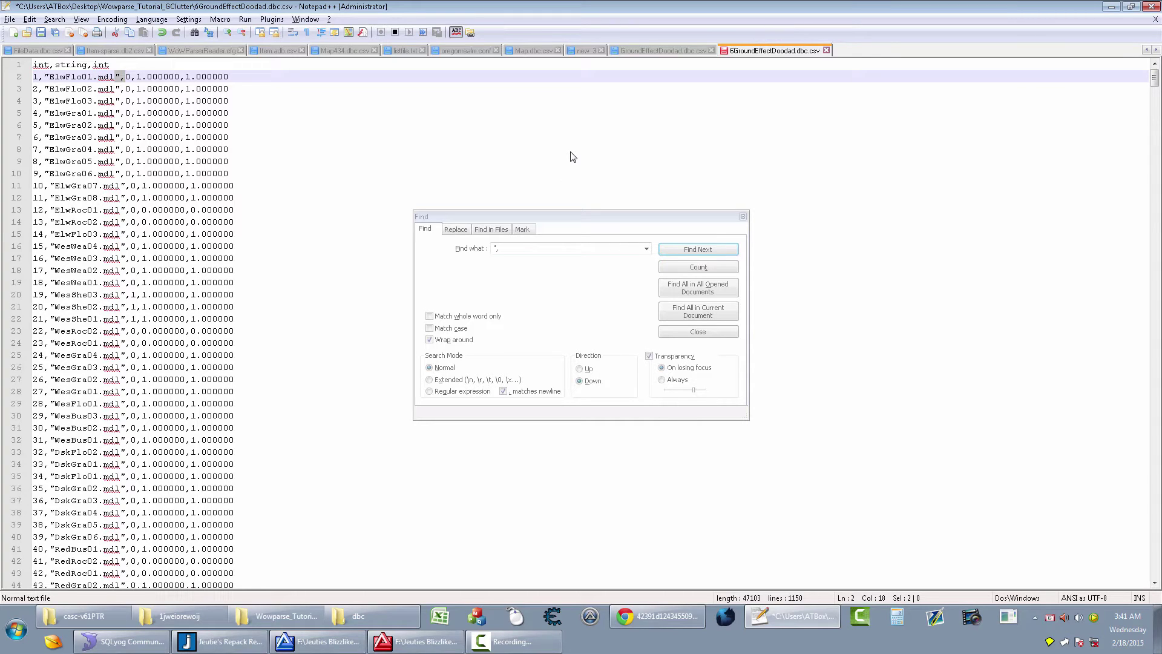
{"action": "key", "text": "Right"}
{"action": "key", "text": "shift+End"}
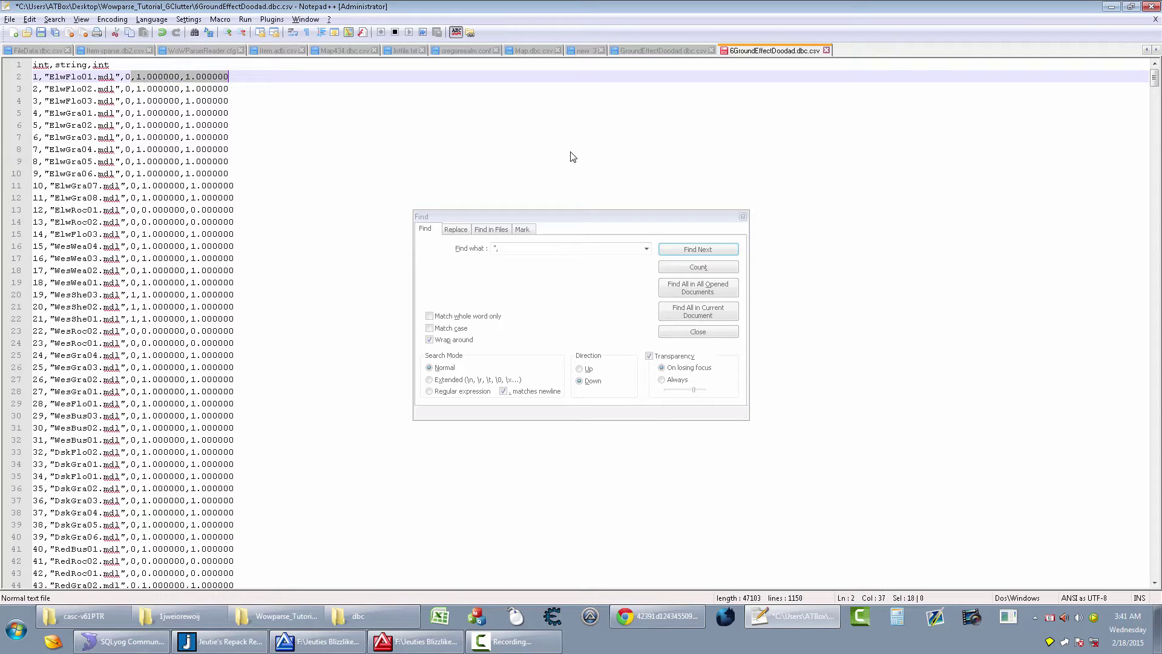
{"action": "key", "text": "Delete"}
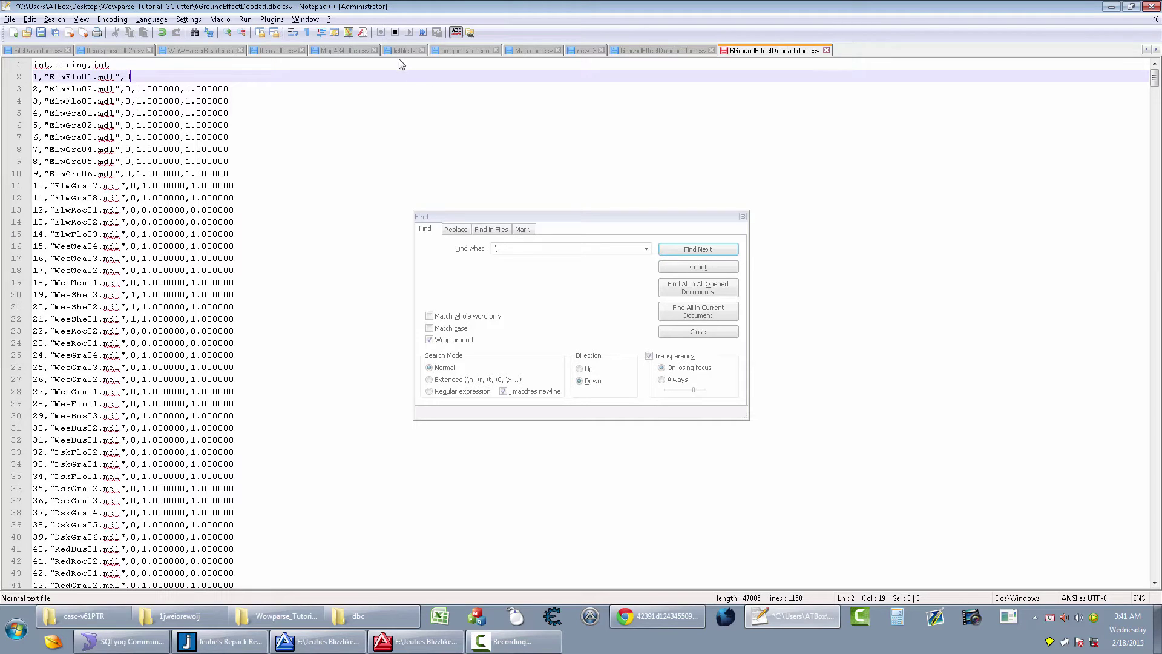
{"action": "left_click", "coordinate": [395, 32]}
Test the recorded macro by playing it back repeatedly, one row at a time, through row 27 (WesGra01.mdl).
{"action": "left_click", "coordinate": [408, 32]}
{"action": "left_click", "coordinate": [408, 32]}
{"action": "left_click", "coordinate": [409, 32]}
{"action": "left_click", "coordinate": [409, 32]}
{"action": "left_click", "coordinate": [408, 32]}
{"action": "left_click", "coordinate": [408, 32]}
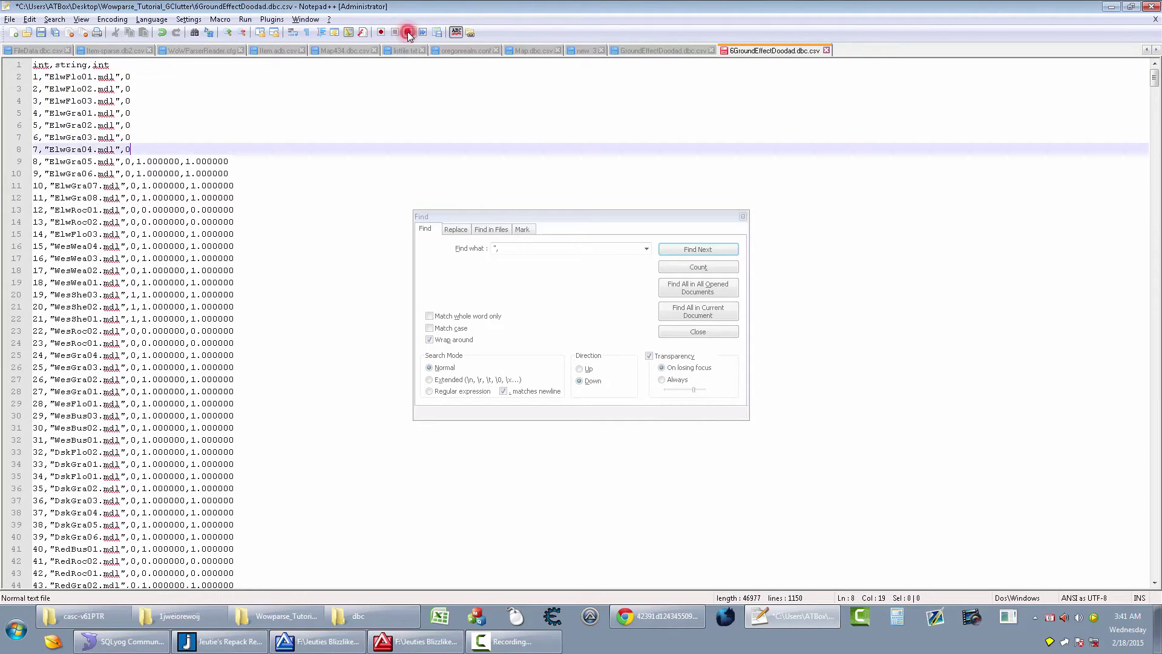
{"action": "left_click", "coordinate": [408, 32]}
{"action": "left_click", "coordinate": [408, 32]}
{"action": "left_click", "coordinate": [408, 32]}
{"action": "left_click", "coordinate": [409, 32]}
{"action": "left_click", "coordinate": [409, 32]}
{"action": "left_click", "coordinate": [408, 31]}
{"action": "left_click", "coordinate": [408, 31]}
{"action": "left_click", "coordinate": [408, 31]}
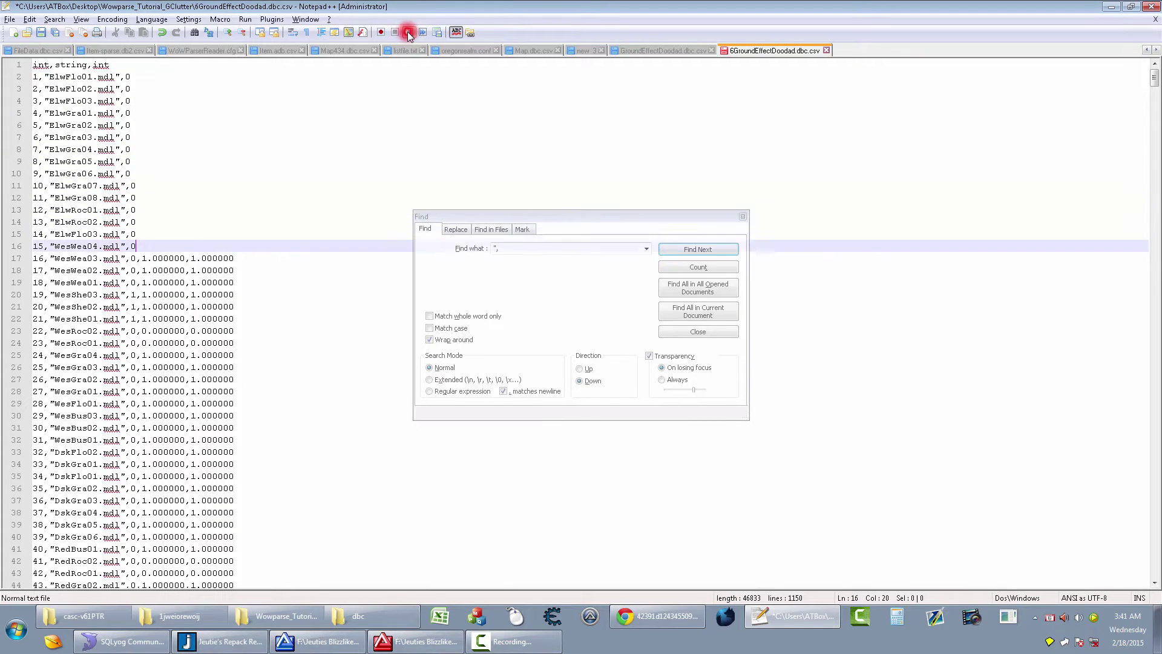
{"action": "left_click", "coordinate": [408, 31]}
{"action": "left_click", "coordinate": [408, 32]}
{"action": "left_click", "coordinate": [408, 32]}
{"action": "left_click", "coordinate": [408, 32]}
{"action": "left_click", "coordinate": [408, 32]}
{"action": "left_click", "coordinate": [407, 32]}
{"action": "left_click", "coordinate": [408, 32]}
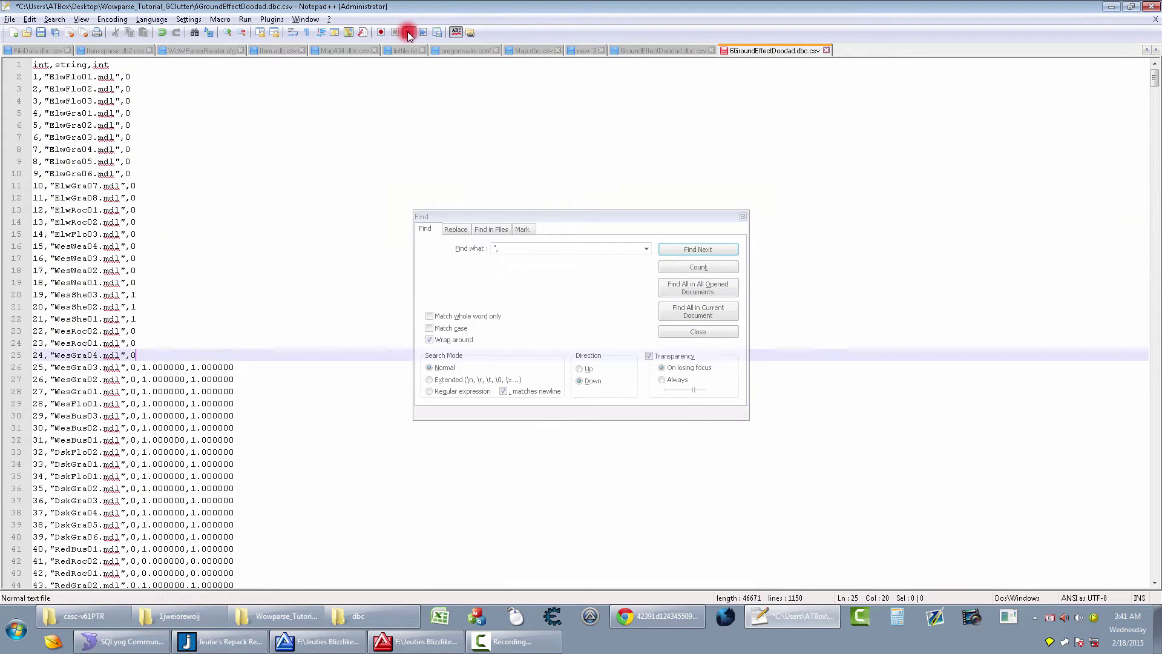
{"action": "left_click", "coordinate": [408, 31]}
{"action": "left_click", "coordinate": [407, 32]}
{"action": "left_click", "coordinate": [408, 32]}
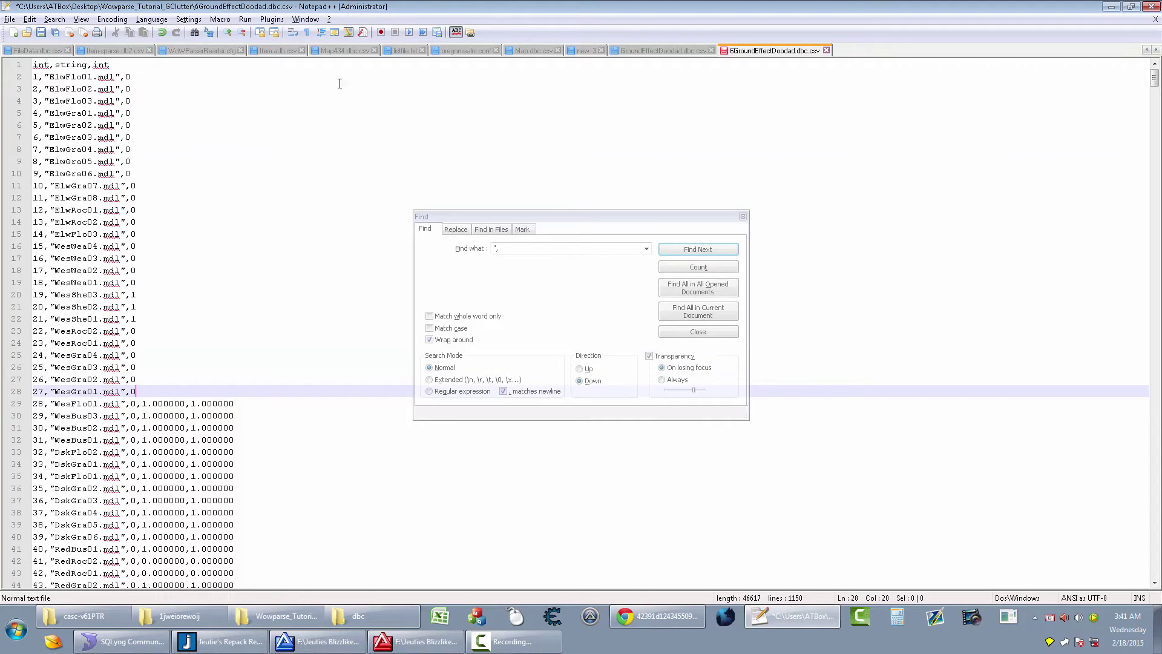
Undo all the float value deletions made in the data rows of 6GroundEffectDoodad.dbc.csv.
{"action": "left_click", "coordinate": [289, 156]}
{"action": "key", "text": "ctrl+z"}
{"action": "key", "text": "ctrl+z"}
{"action": "key", "text": "ctrl+z"}
{"action": "key", "text": "ctrl+z"}
{"action": "key", "text": "ctrl+z"}
{"action": "key", "text": "ctrl+z"}
{"action": "key", "text": "ctrl+z"}
{"action": "key", "text": "ctrl+z"}
{"action": "key", "text": "ctrl+z"}
{"action": "key", "text": "ctrl+z"}
{"action": "key", "text": "ctrl+z"}
{"action": "key", "text": "ctrl+z"}
{"action": "key", "text": "ctrl+z"}
{"action": "key", "text": "ctrl+z"}
{"action": "key", "text": "ctrl+z"}
{"action": "key", "text": "ctrl+z"}
{"action": "key", "text": "ctrl+z"}
{"action": "key", "text": "ctrl+z"}
{"action": "key", "text": "ctrl+z"}
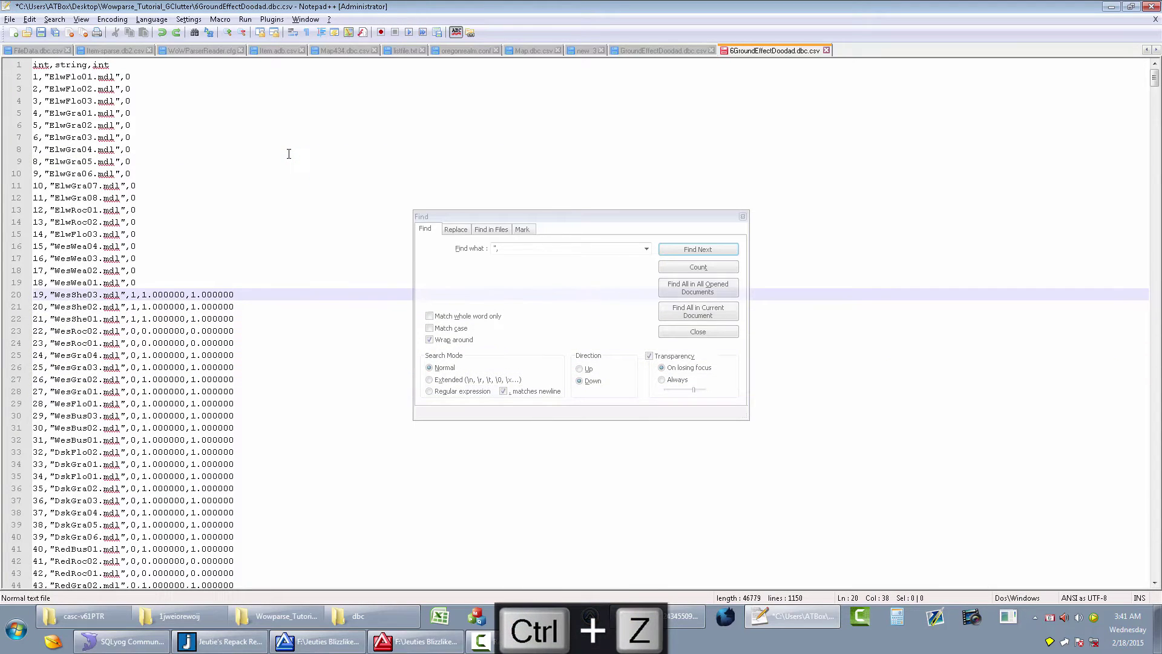
{"action": "key", "text": "ctrl+z"}
{"action": "key", "text": "ctrl+z"}
{"action": "key", "text": "ctrl+z"}
{"action": "key", "text": "ctrl+z"}
{"action": "key", "text": "ctrl+z"}
{"action": "key", "text": "ctrl+z"}
{"action": "key", "text": "ctrl+z"}
{"action": "key", "text": "ctrl+z"}
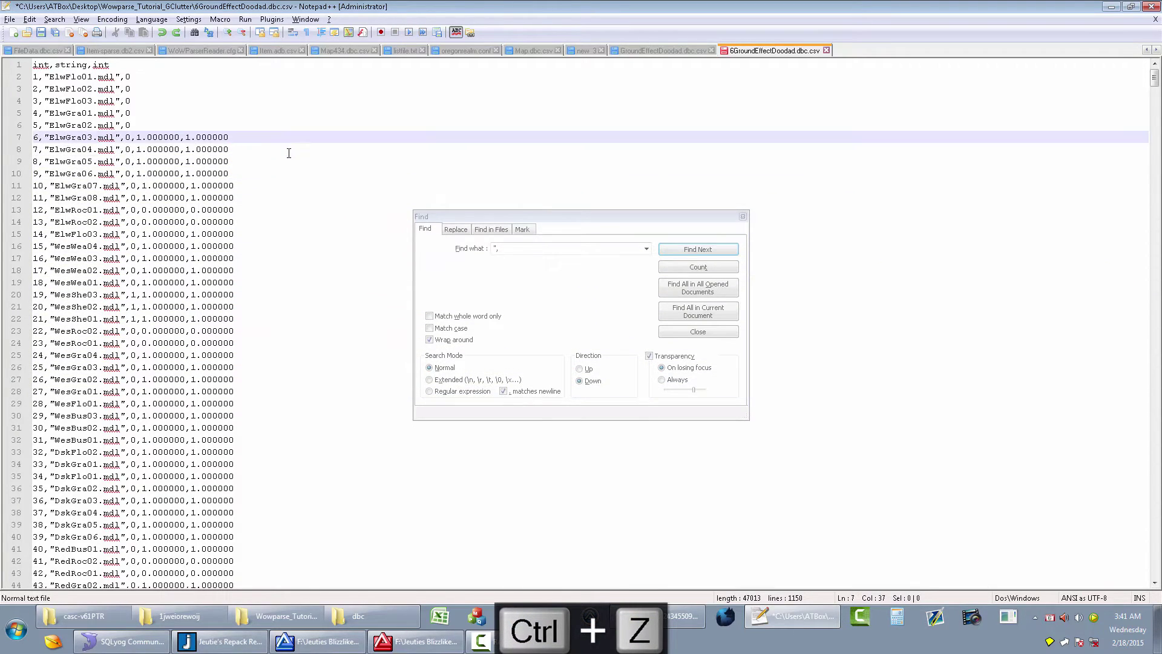
Count the ", matches, run the recorded macro 1148 times from the header line, and save 6GroundEffectDoodad.dbc.csv.
{"action": "left_click", "coordinate": [169, 64]}
{"action": "left_click", "coordinate": [698, 266]}
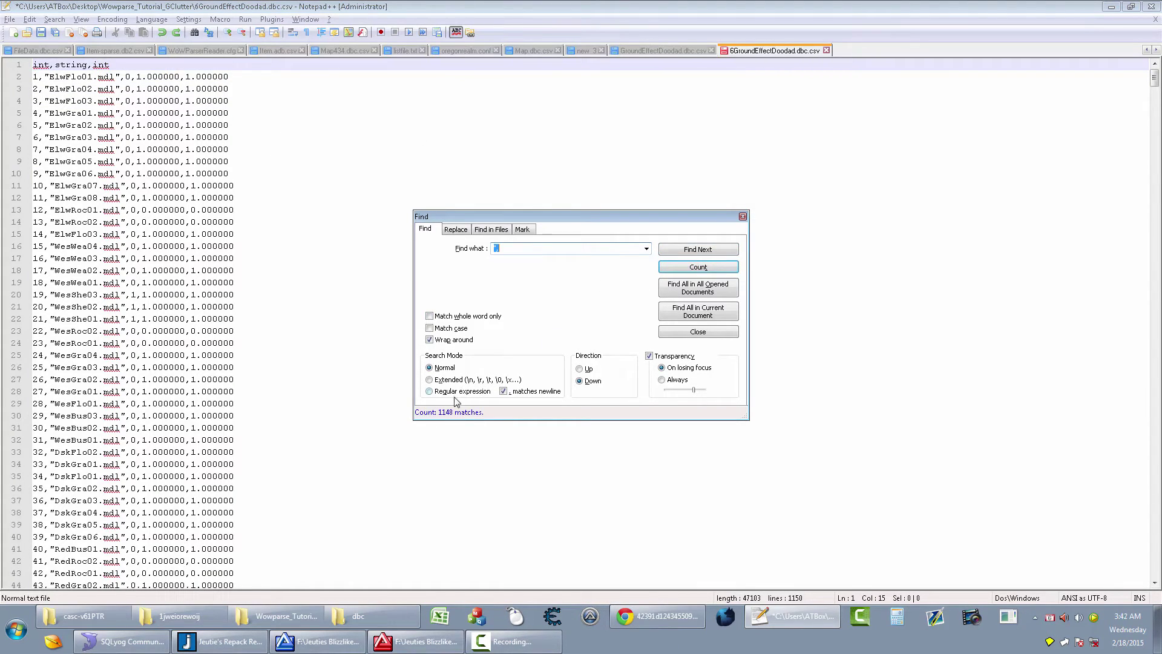
{"action": "left_click", "coordinate": [423, 32]}
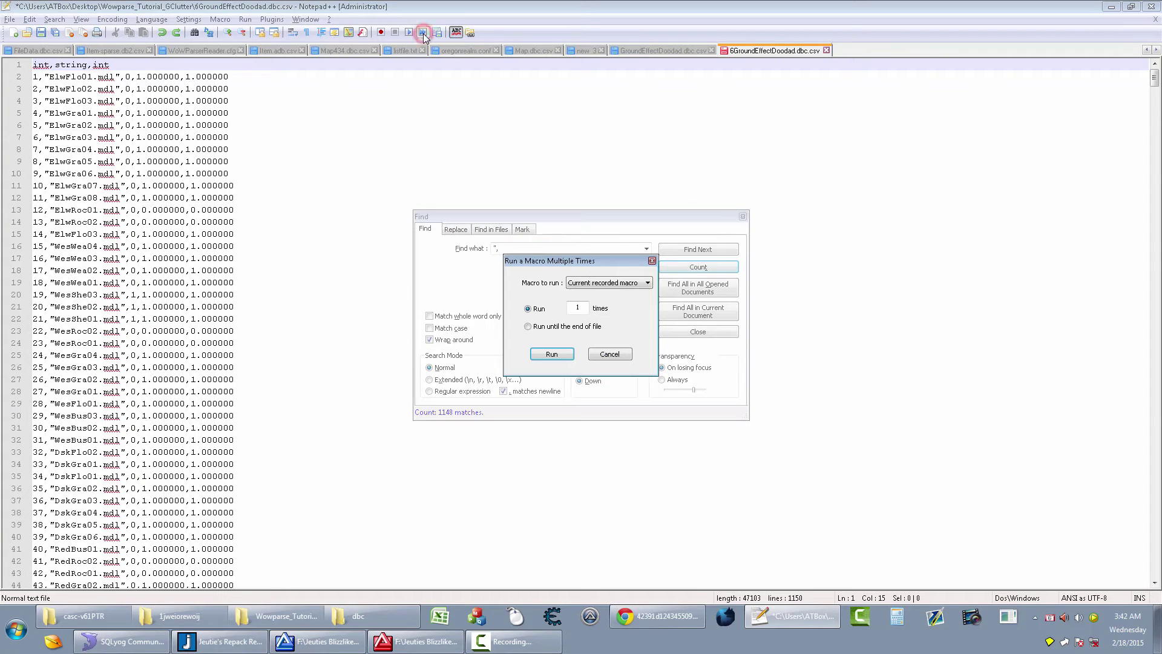
{"action": "left_click", "coordinate": [584, 306]}
{"action": "double_click", "coordinate": [578, 307]}
{"action": "left_click", "coordinate": [565, 359]}
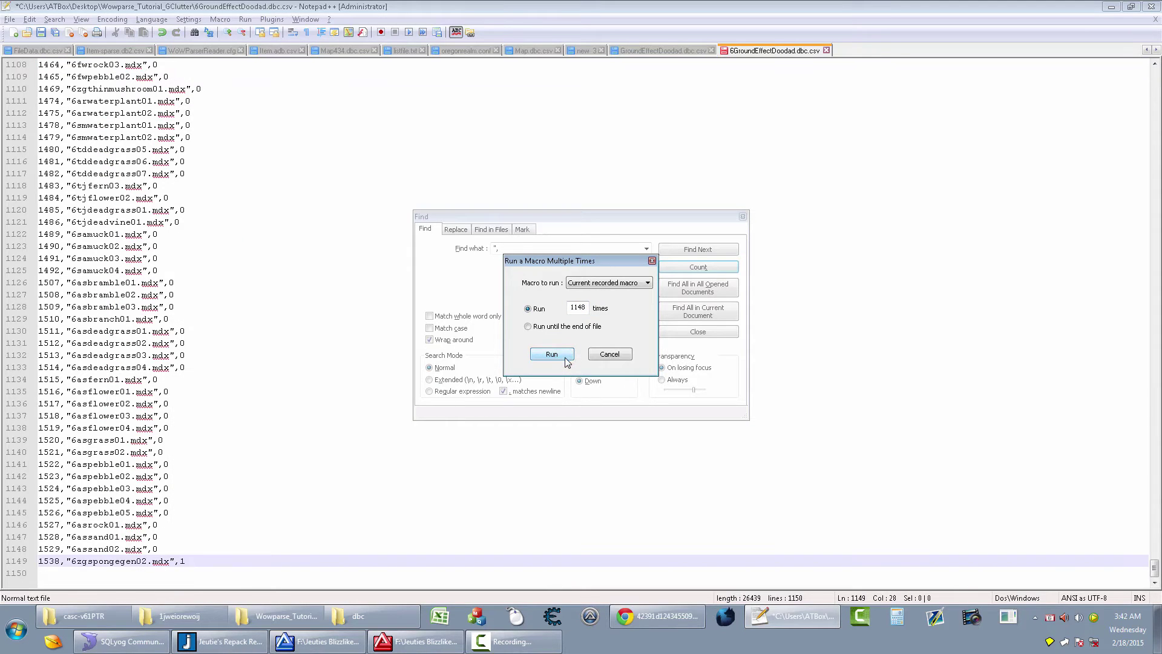
{"action": "left_click", "coordinate": [237, 569]}
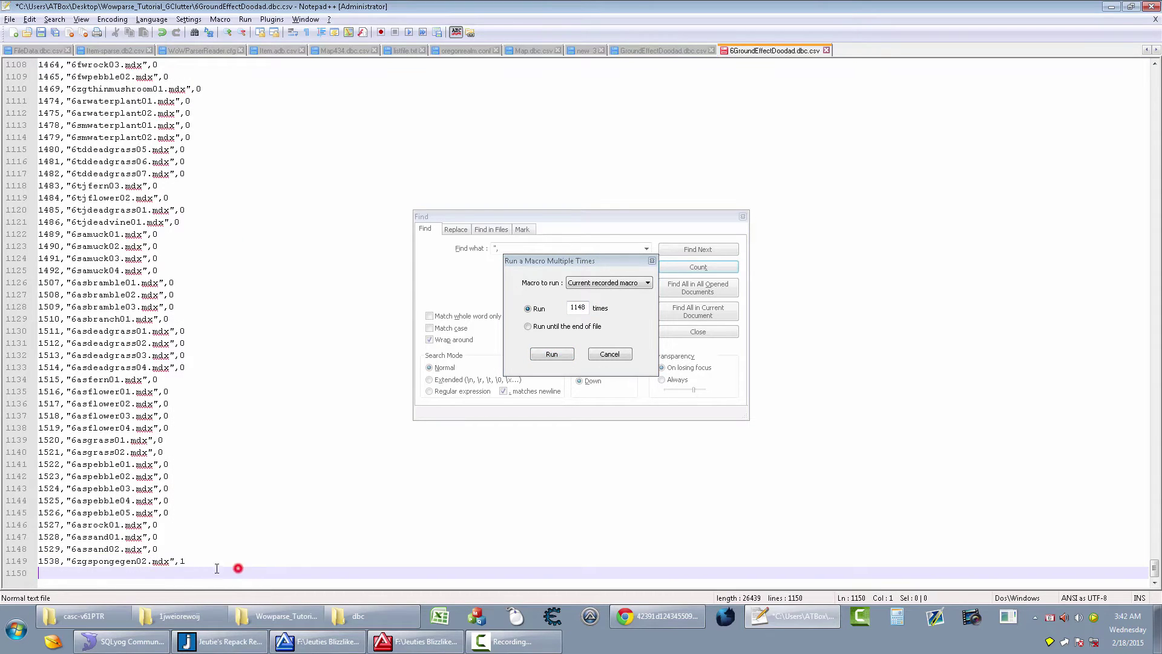
{"action": "left_click", "coordinate": [226, 474]}
{"action": "key", "text": "ctrl+s"}
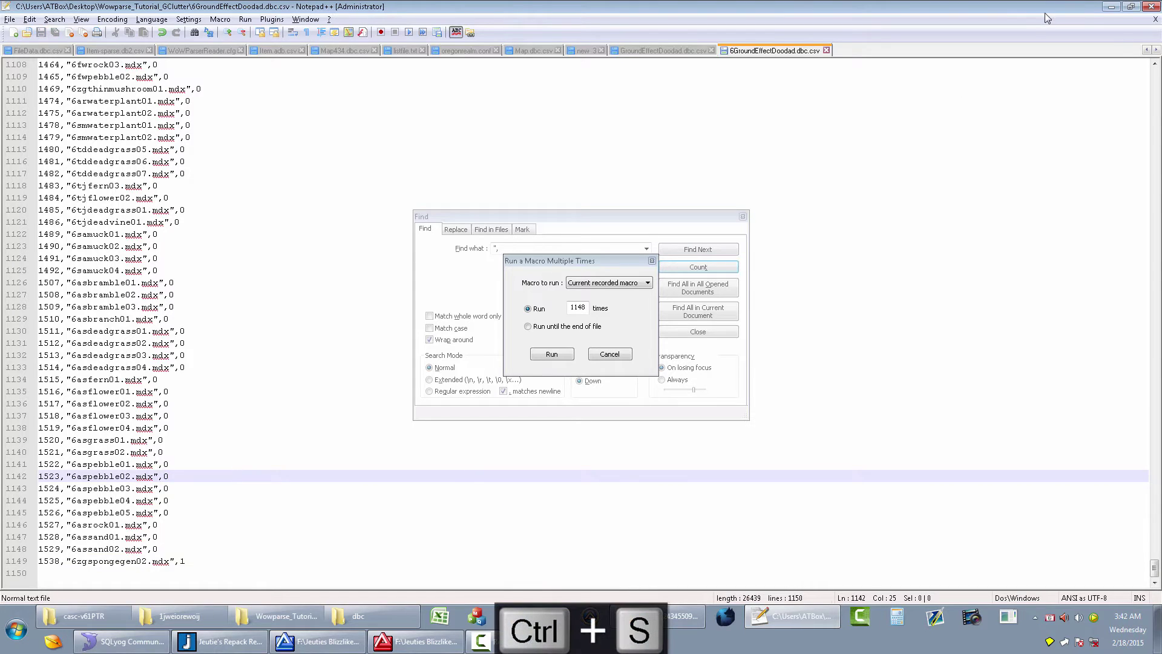
Replace the entire contents of GroundEffectDoodad.dbc.csv with a copy of the 6GroundEffectDoodad.dbc.csv contents and save it.
{"action": "left_click", "coordinate": [220, 268]}
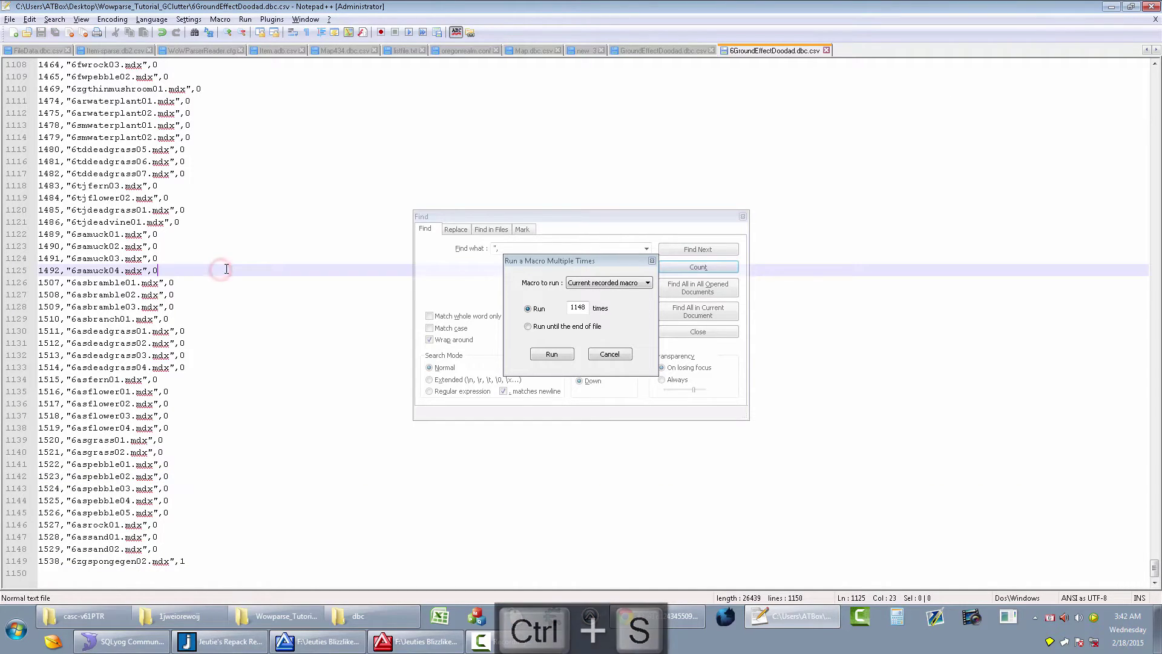
{"action": "left_click", "coordinate": [190, 338]}
{"action": "key", "text": "ctrl+a"}
{"action": "key", "text": "ctrl+c"}
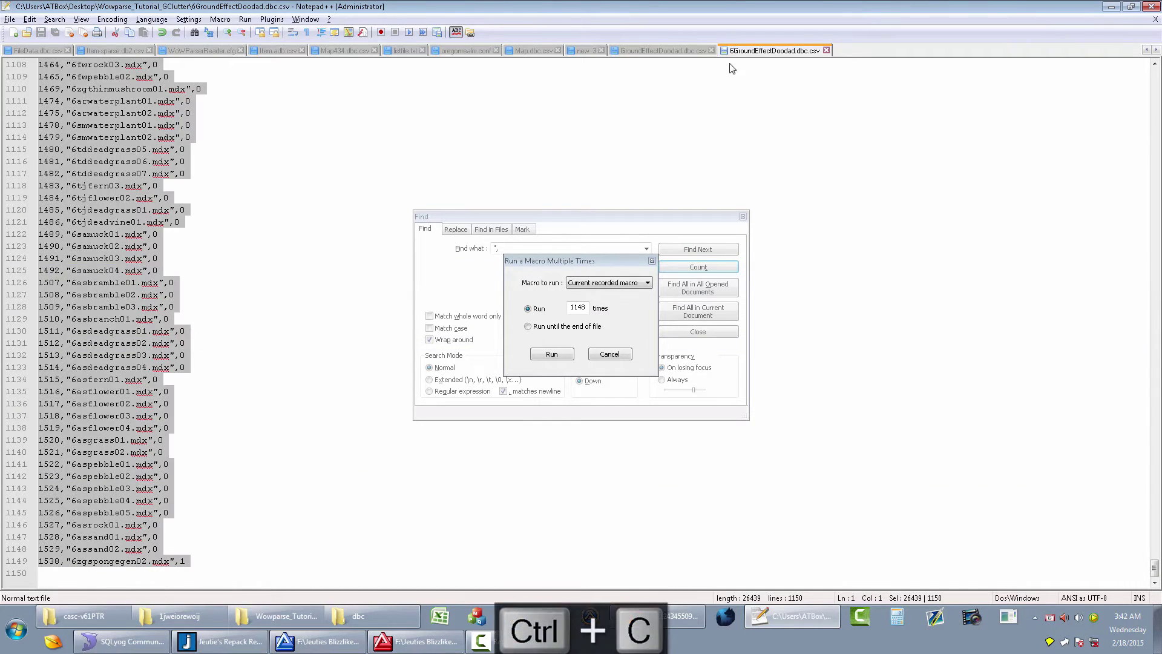
{"action": "key", "text": "ctrl+a"}
{"action": "left_click", "coordinate": [289, 259]}
{"action": "key", "text": "ctrl+a"}
{"action": "key", "text": "ctrl+c"}
{"action": "left_click", "coordinate": [665, 51]}
{"action": "key", "text": "ctrl+a"}
{"action": "key", "text": "ctrl+v"}
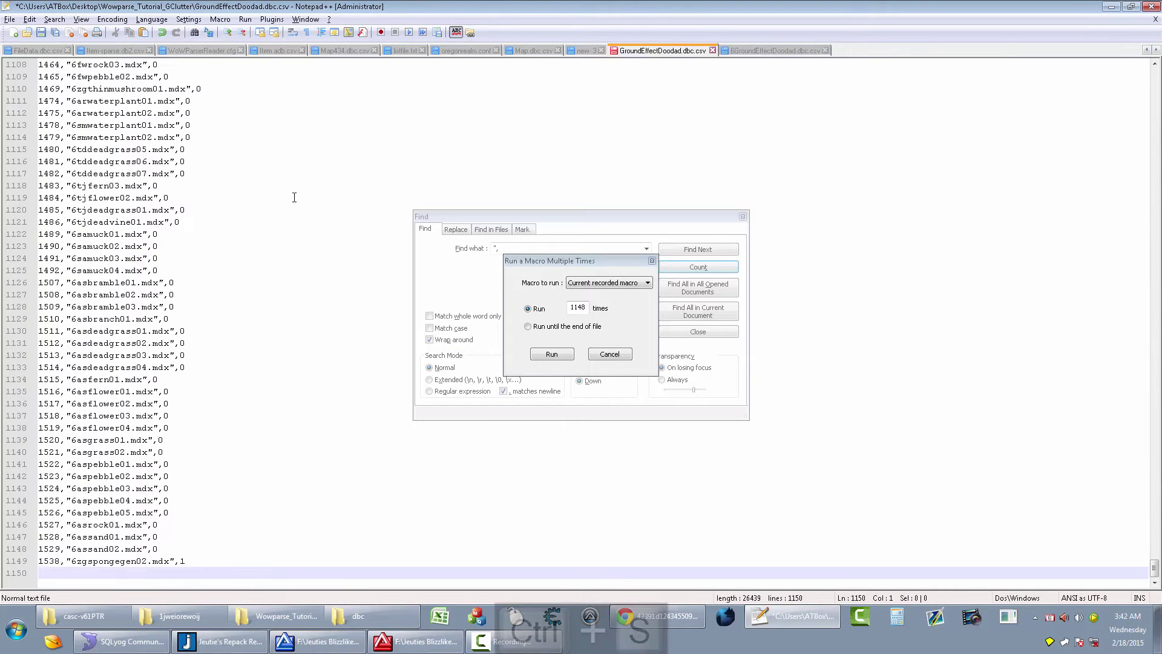
{"action": "key", "text": "ctrl+s"}
Check the saved files in the Wowparse_Tutorial_GClutter folder, and close both GroundEffectDoodad CSV files in the editor.
{"action": "left_click", "coordinate": [1111, 7]}
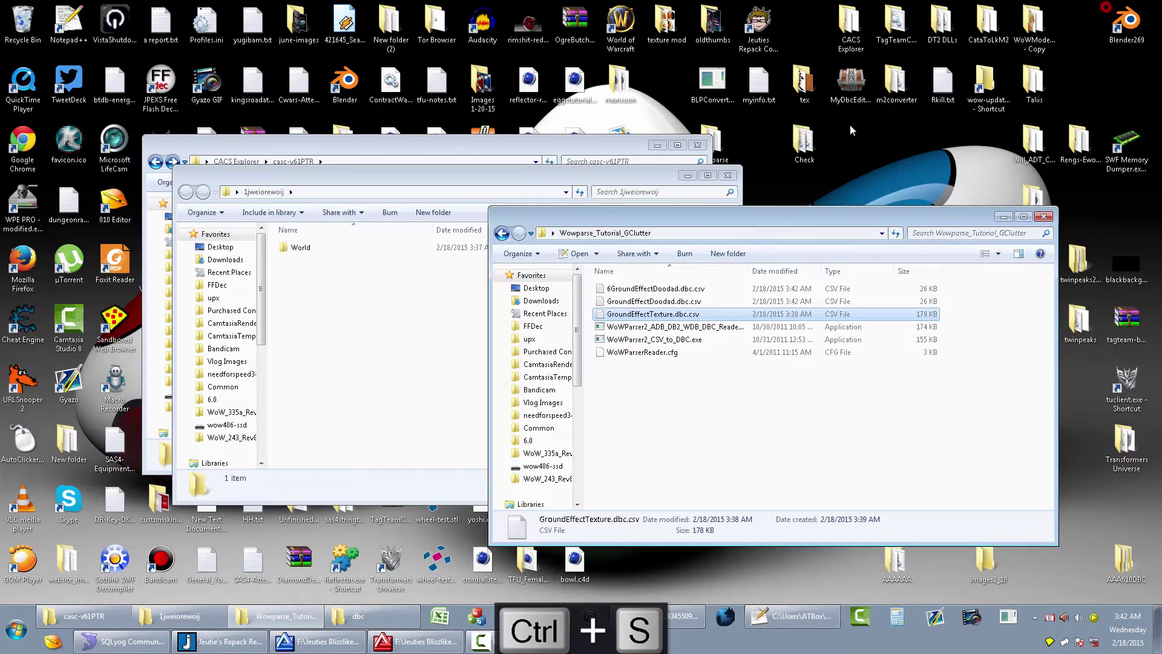
{"action": "left_click", "coordinate": [737, 397]}
{"action": "left_click", "coordinate": [792, 615]}
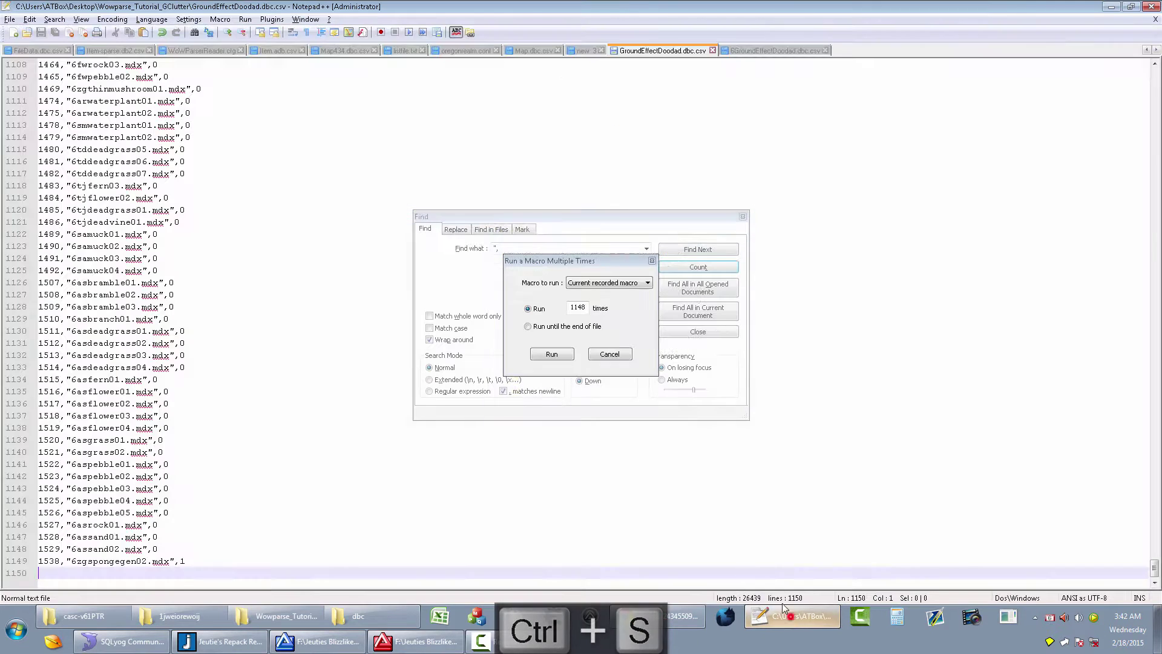
{"action": "middle_click", "coordinate": [688, 52]}
{"action": "middle_click", "coordinate": [688, 52]}
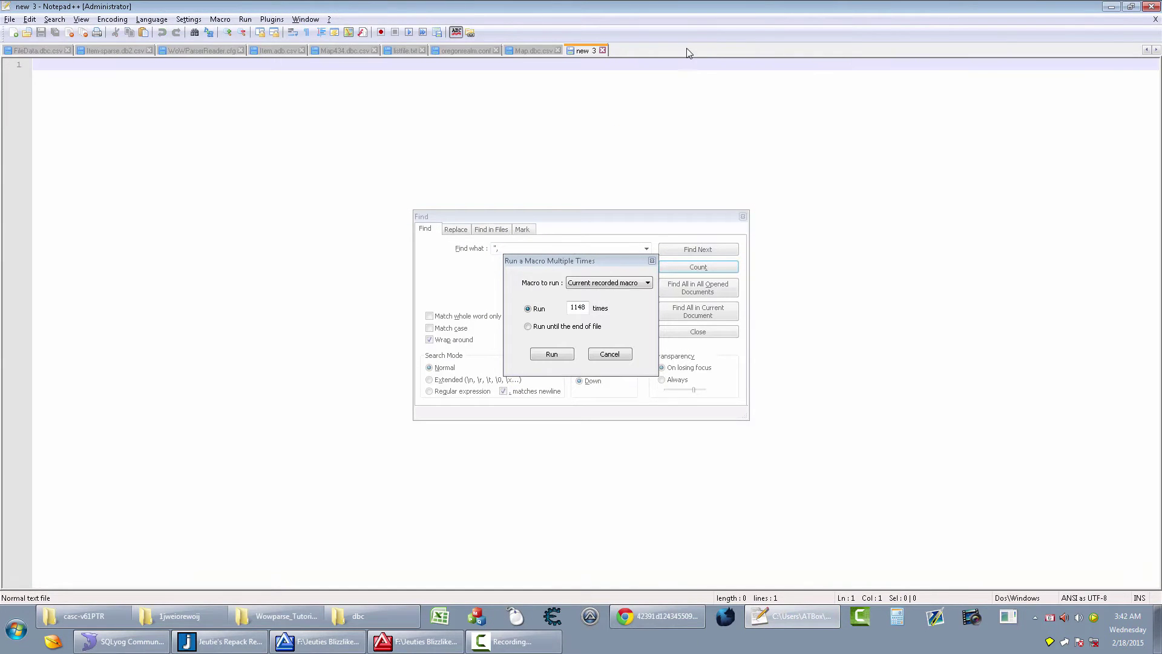
Delete 6GroundEffectDoodad.dbc.csv from the Wowparse_Tutorial_GClutter folder.
{"action": "left_click", "coordinate": [1111, 7]}
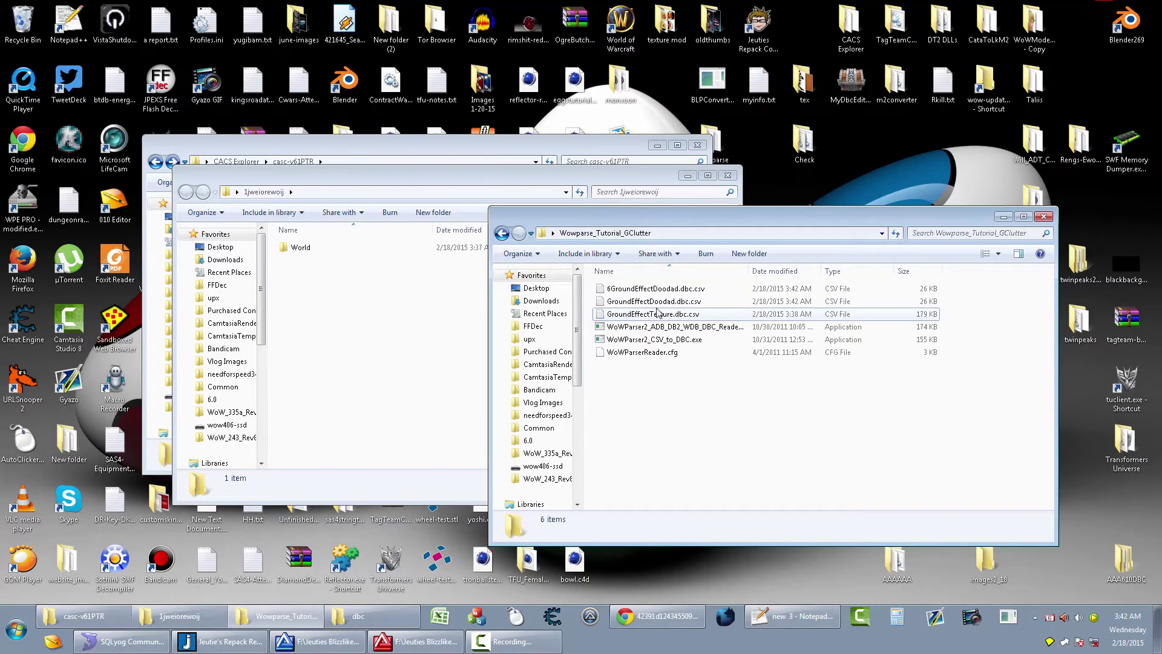
{"action": "left_click", "coordinate": [683, 289]}
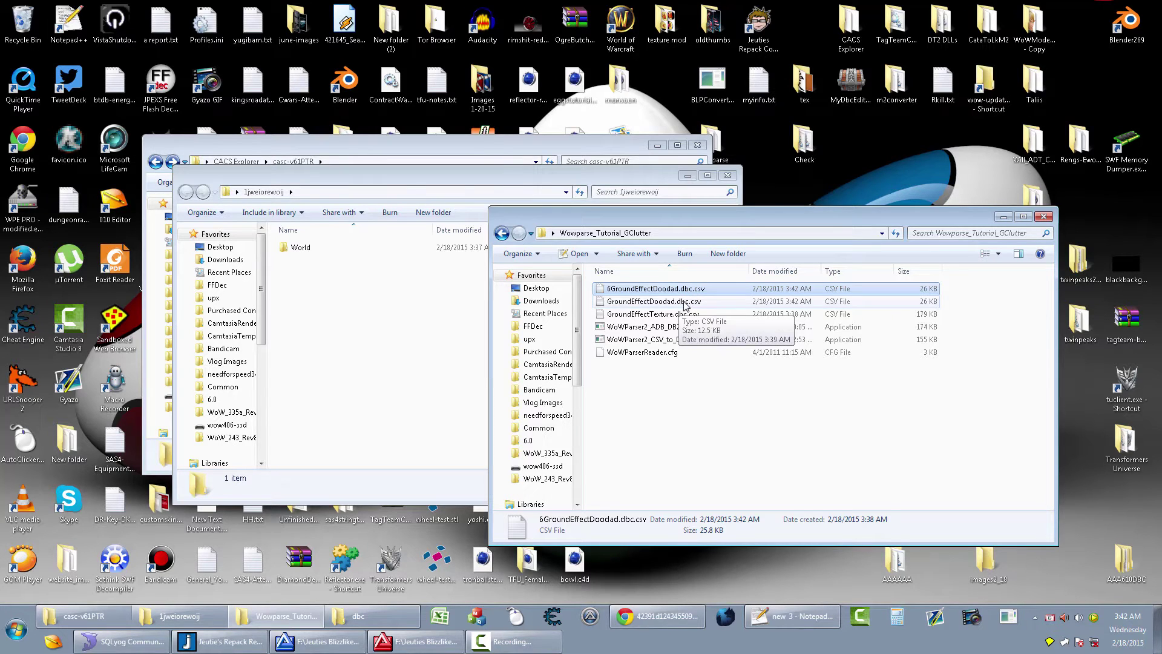
{"action": "key", "text": "Delete"}
{"action": "left_click", "coordinate": [641, 352]}
Open GroundEffectDoodad.dbc.csv in the text editor, check its header and rows through to the last entries, and close it.
{"action": "double_click", "coordinate": [684, 289]}
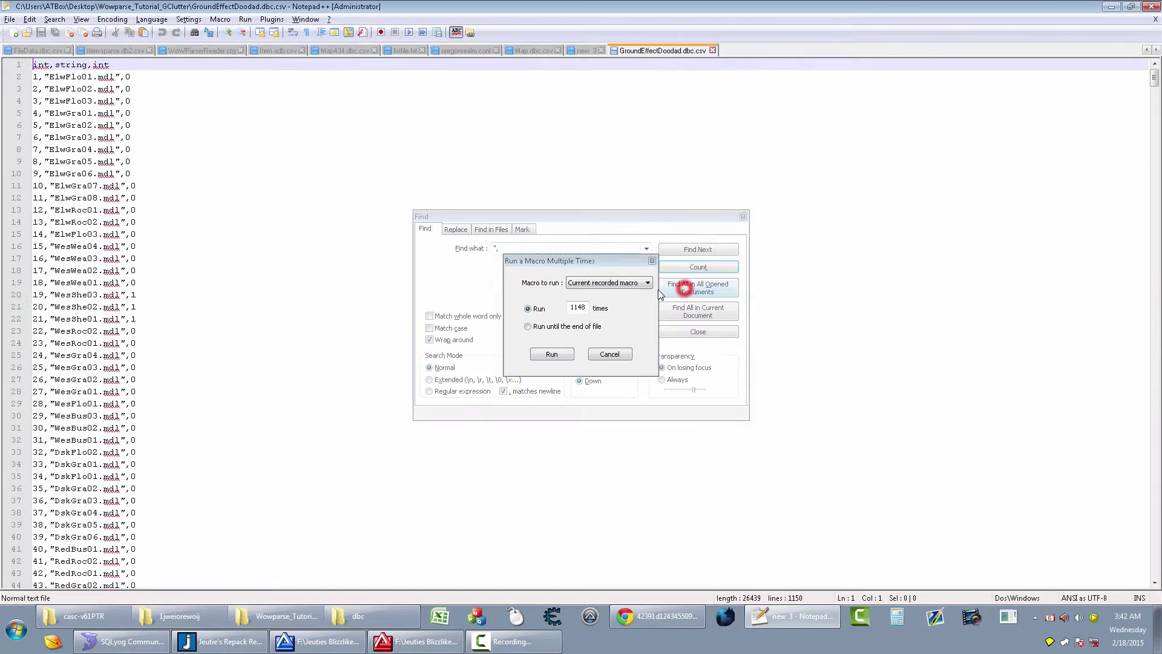
{"action": "left_click_drag", "start_coordinate": [1154, 79], "coordinate": [1154, 551]}
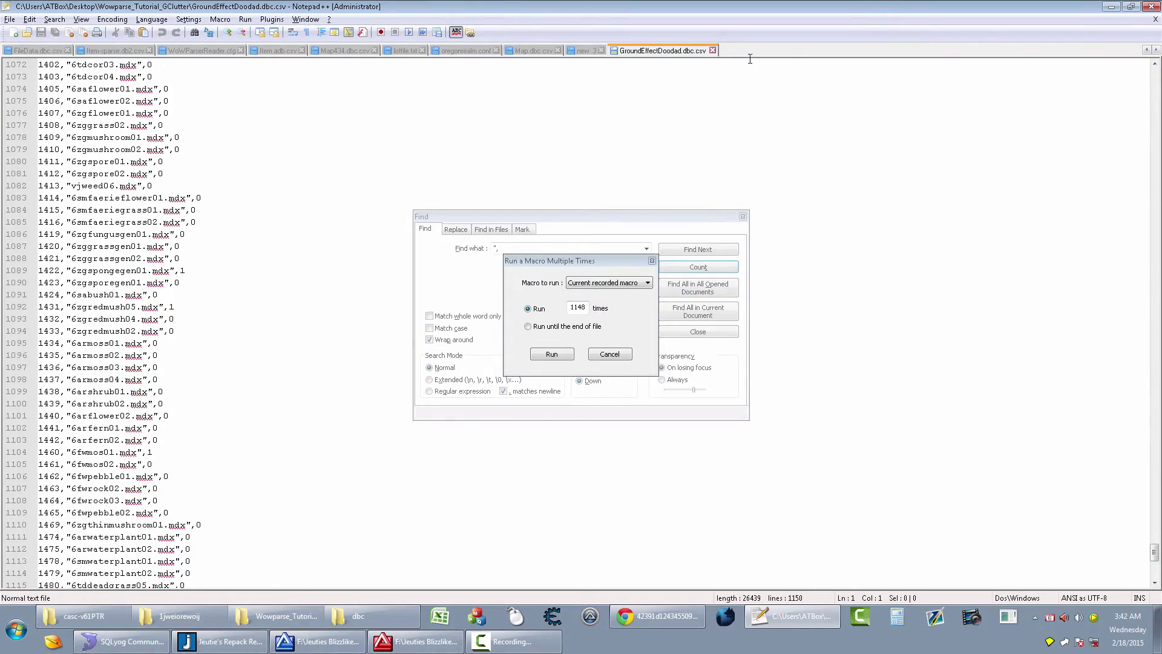
{"action": "middle_click", "coordinate": [688, 54]}
{"action": "left_click", "coordinate": [1111, 6]}
Convert the CSV files with WoWParser2_CSV_to_DBC.exe and rename GroundEffectDoodad.dbc.csv.dbc to GroundEffectDoodad.dbc.
{"action": "left_click", "coordinate": [758, 375]}
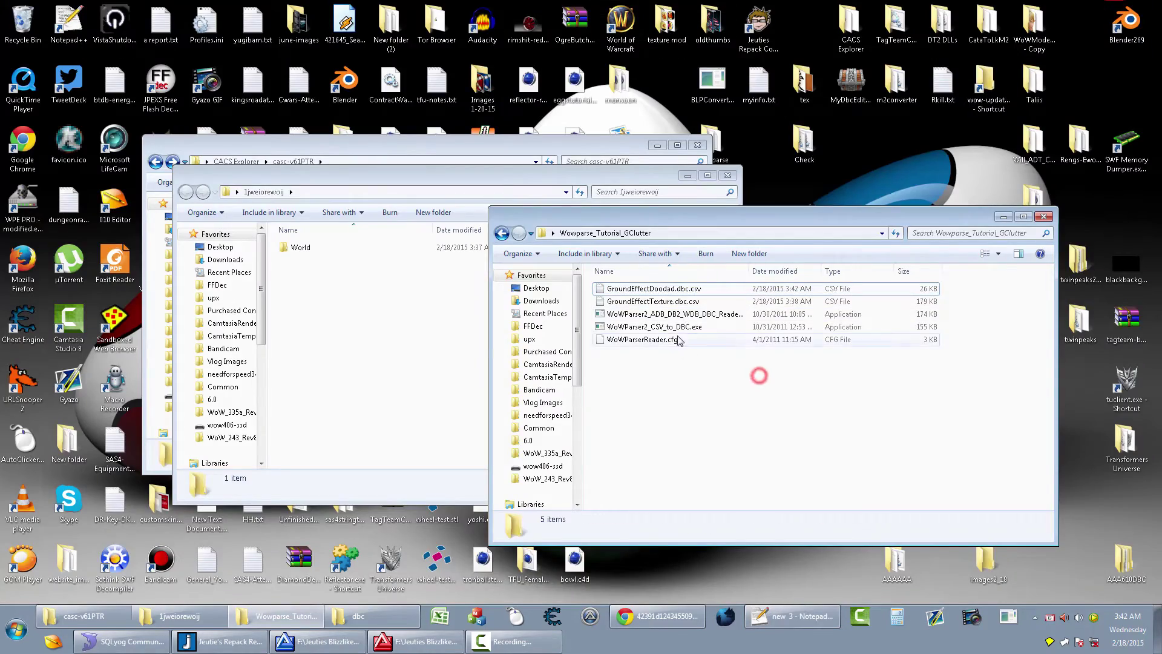
{"action": "double_click", "coordinate": [678, 327]}
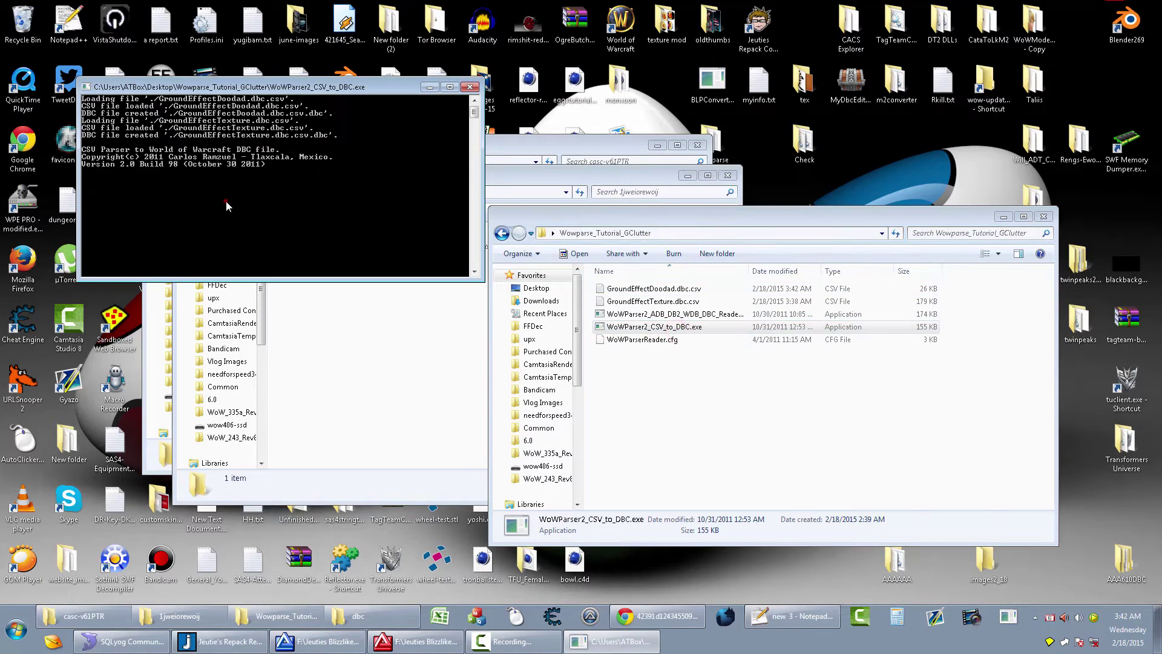
{"action": "left_click", "coordinate": [675, 302]}
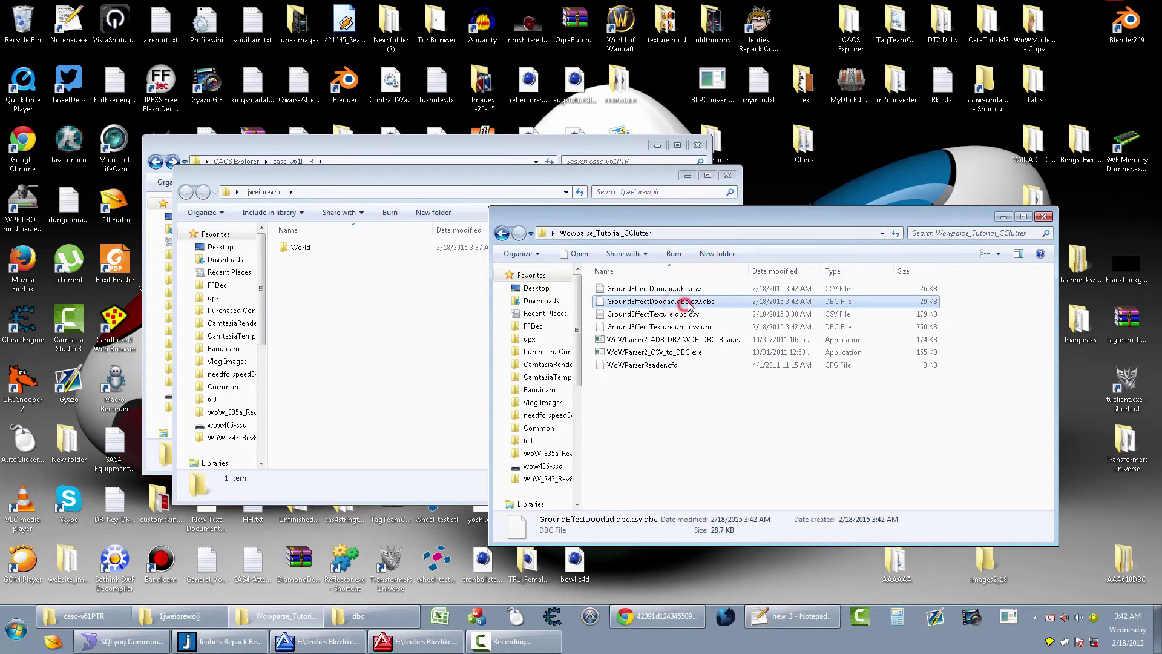
{"action": "left_click", "coordinate": [688, 304]}
{"action": "key", "text": "End"}
{"action": "key", "text": "BackSpace"}
{"action": "key", "text": "BackSpace"}
{"action": "key", "text": "BackSpace"}
{"action": "key", "text": "BackSpace"}
{"action": "key", "text": "BackSpace"}
{"action": "key", "text": "BackSpace"}
{"action": "key", "text": "BackSpace"}
{"action": "key", "text": "BackSpace"}
{"action": "key", "text": "Return"}
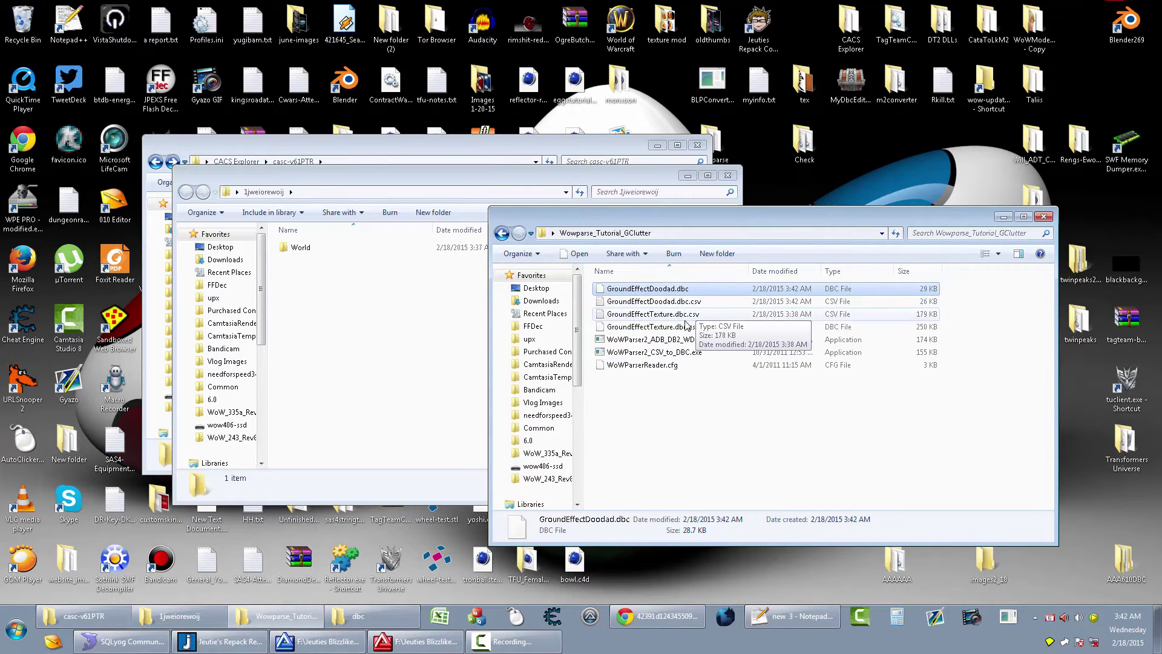
Rename GroundEffectTexture.dbc.csv.dbc to GroundEffectTexture.dbc.
{"action": "left_click", "coordinate": [687, 326]}
{"action": "left_click", "coordinate": [688, 327]}
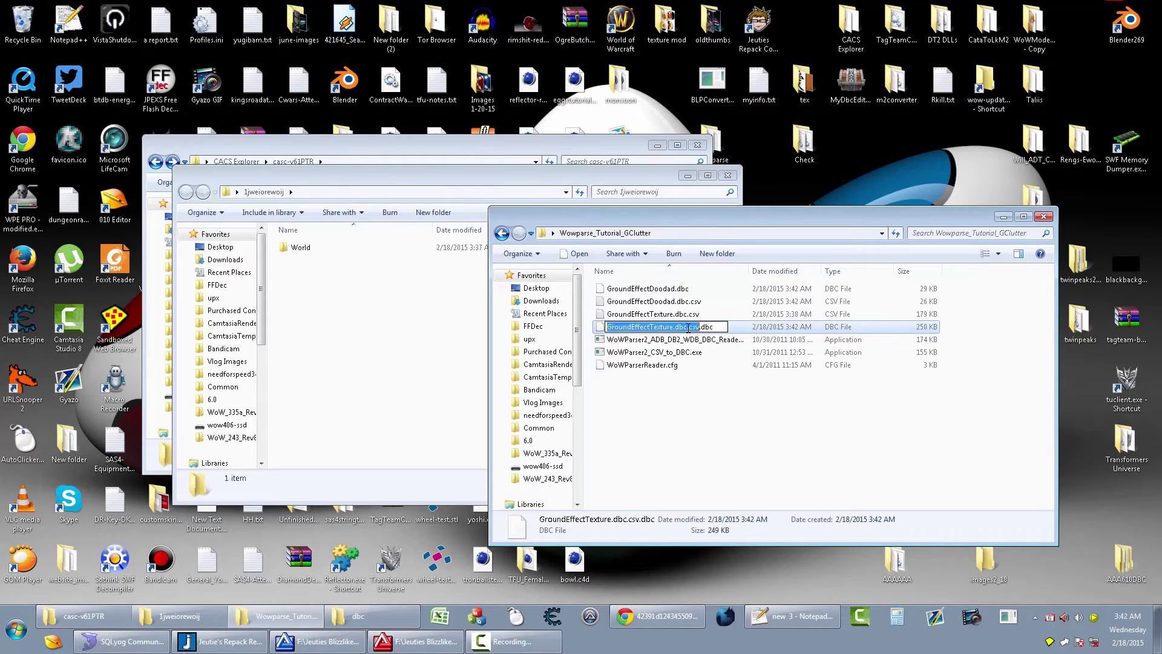
{"action": "key", "text": "End"}
{"action": "key", "text": "BackSpace"}
{"action": "key", "text": "BackSpace"}
{"action": "key", "text": "BackSpace"}
{"action": "key", "text": "BackSpace"}
{"action": "key", "text": "BackSpace"}
{"action": "key", "text": "BackSpace"}
{"action": "key", "text": "BackSpace"}
{"action": "key", "text": "BackSpace"}
{"action": "key", "text": "Return"}
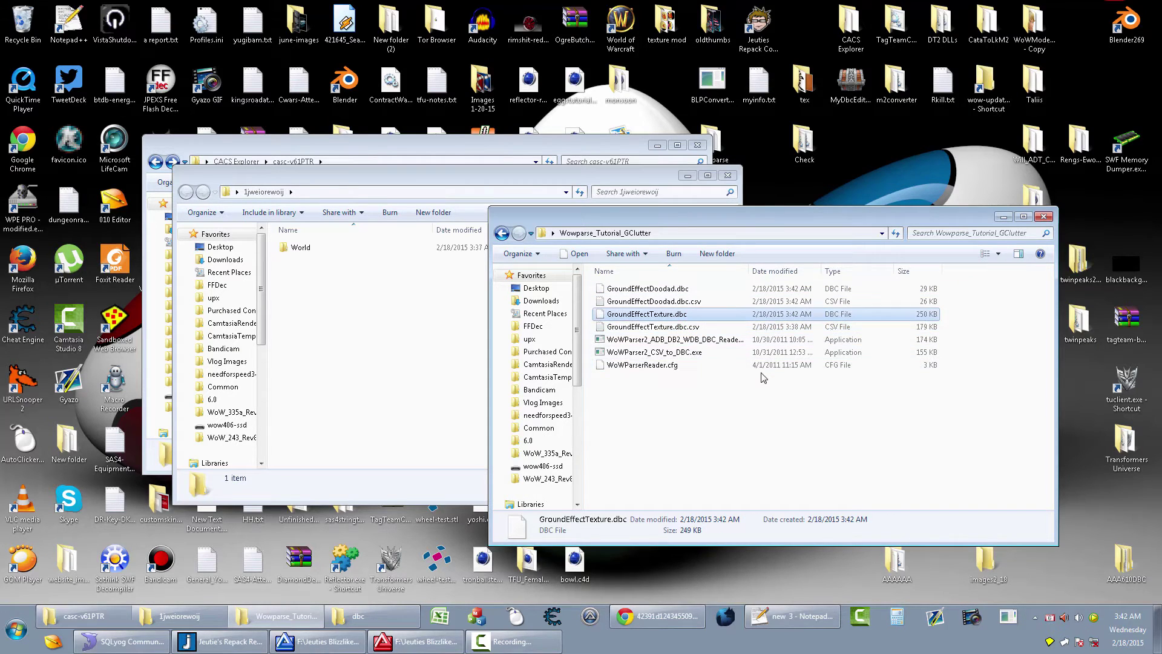
{"action": "left_click", "coordinate": [742, 419]}
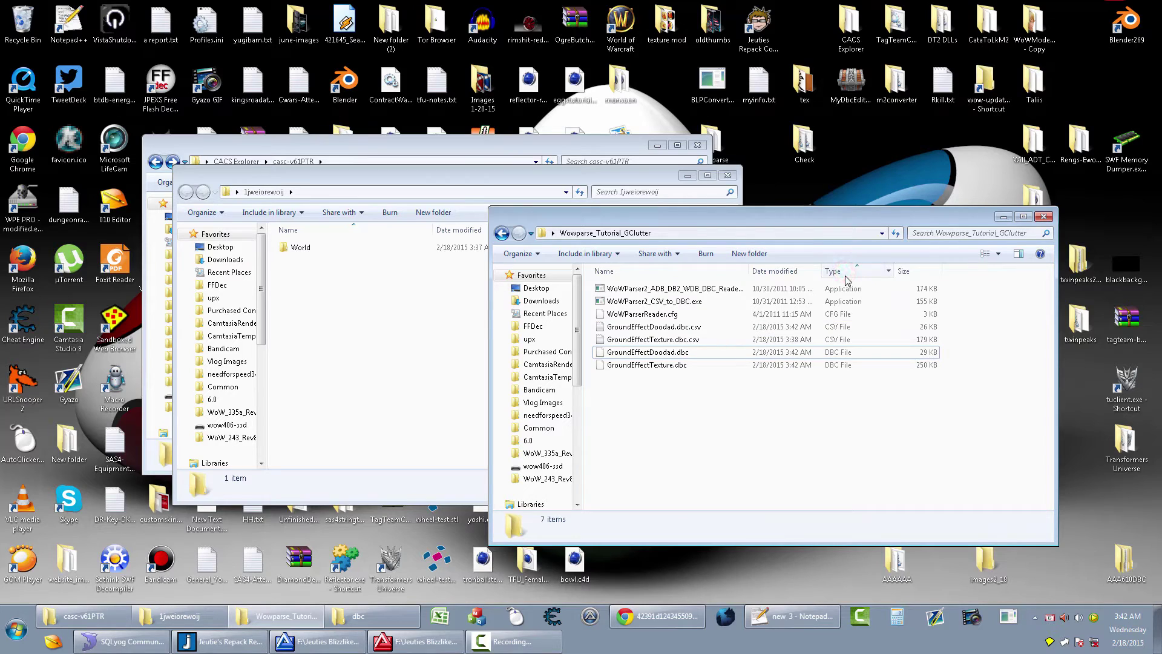
{"action": "left_click", "coordinate": [746, 418]}
Examine the extracted model files in World\NoDXT\GENERIC\PASSIVEDOODADS\VOLUMETRICLIGHTS and return to the 1jweiorewoij folder.
{"action": "left_click", "coordinate": [387, 345]}
{"action": "double_click", "coordinate": [337, 248]}
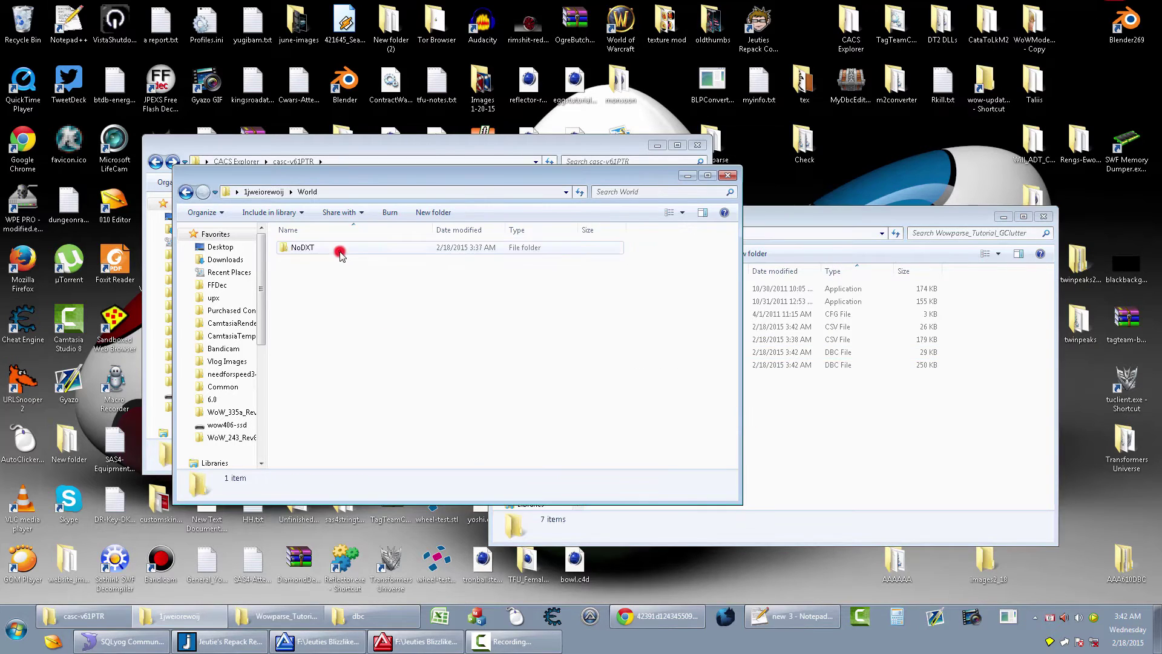
{"action": "double_click", "coordinate": [337, 247]}
{"action": "double_click", "coordinate": [331, 261]}
{"action": "double_click", "coordinate": [347, 250]}
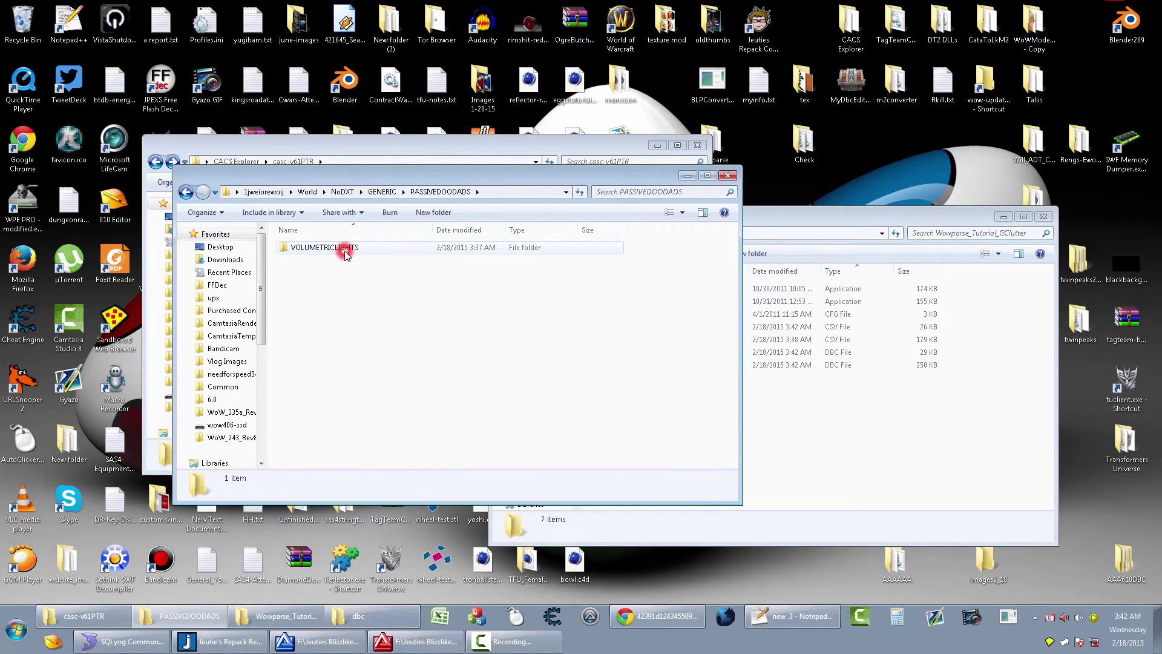
{"action": "double_click", "coordinate": [342, 249]}
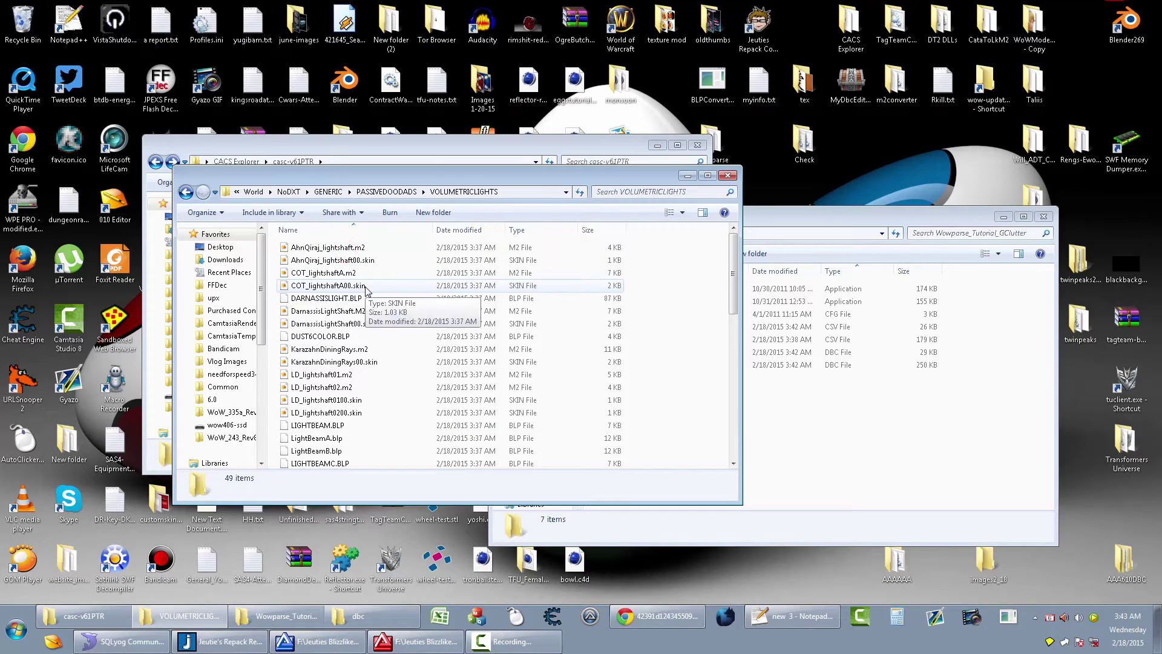
{"action": "left_click", "coordinate": [253, 191]}
{"action": "left_click", "coordinate": [420, 337]}
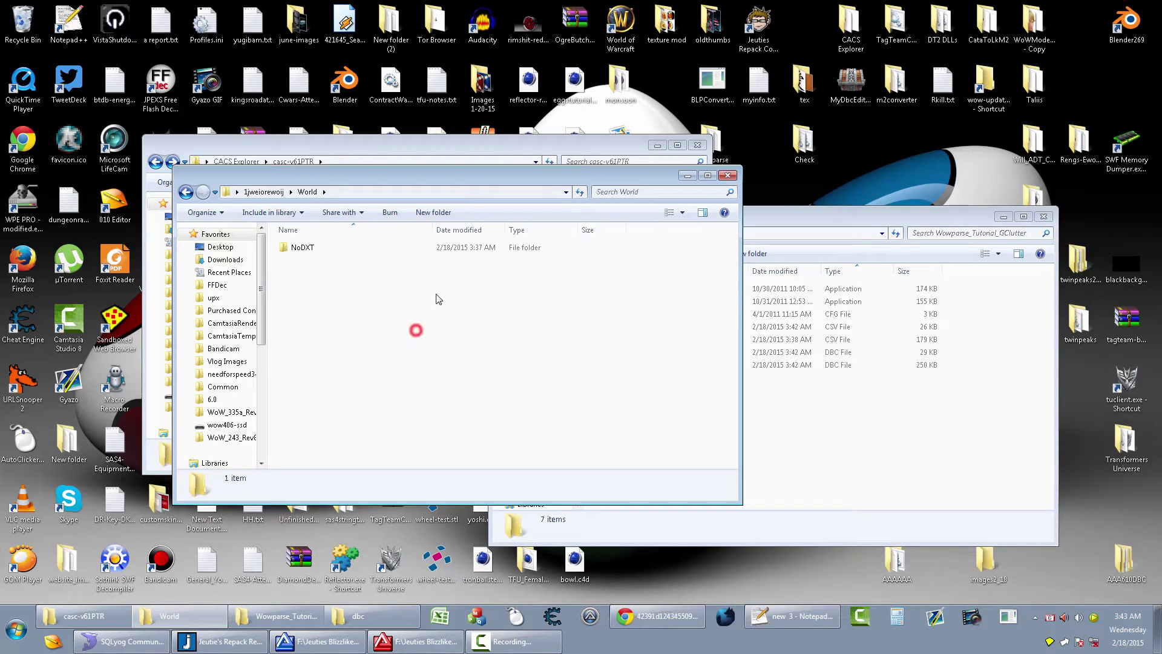
{"action": "left_click", "coordinate": [269, 191]}
{"action": "left_click", "coordinate": [348, 313]}
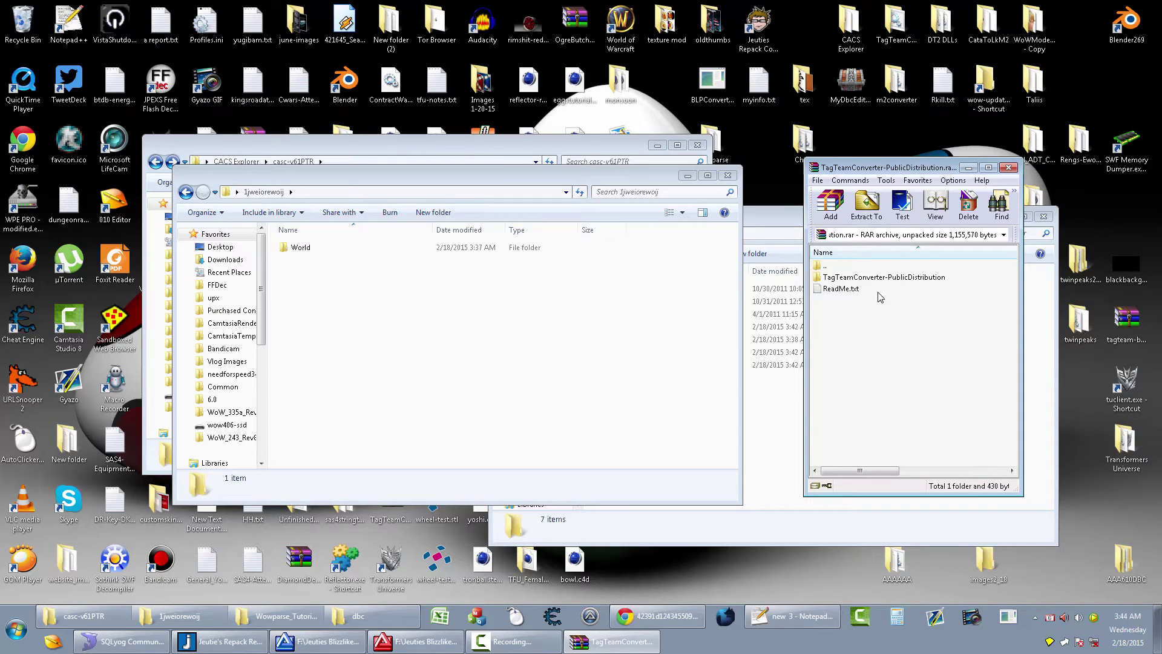
Extract zTools and RunMeOnceONLYperFolder.bat from the TagTeamConverter-PublicDistribution archive into the 1jweiorewoij folder.
{"action": "double_click", "coordinate": [883, 278]}
{"action": "left_click_drag", "start_coordinate": [877, 316], "coordinate": [835, 278]}
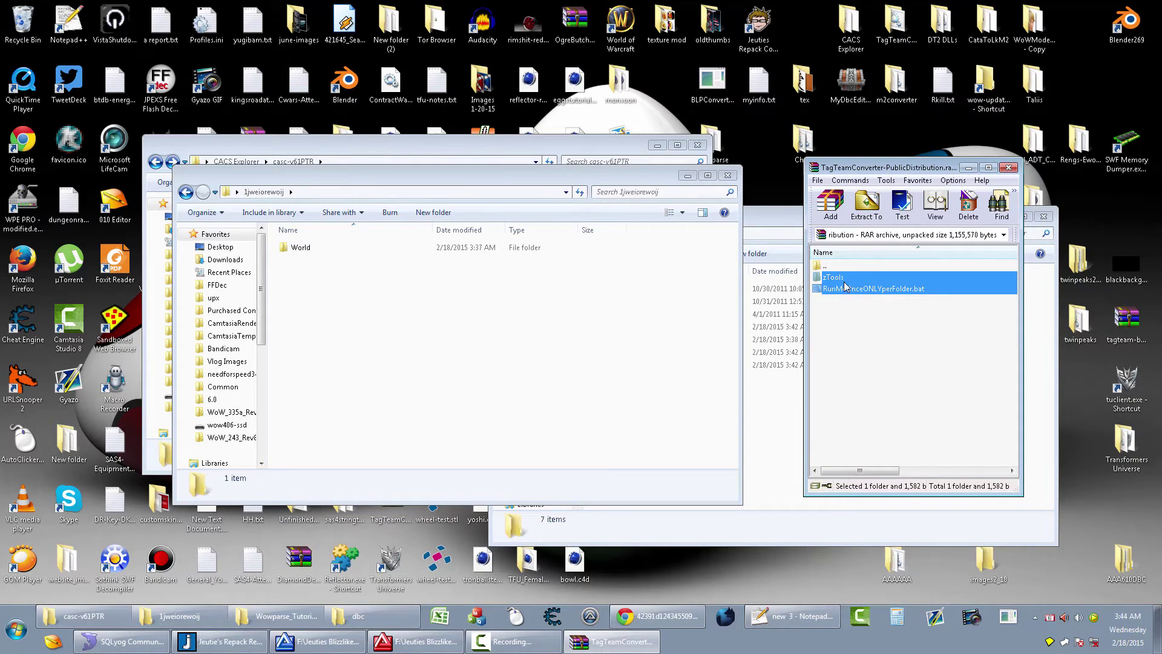
{"action": "left_click_drag", "start_coordinate": [847, 278], "coordinate": [517, 330]}
{"action": "left_click", "coordinate": [478, 337]}
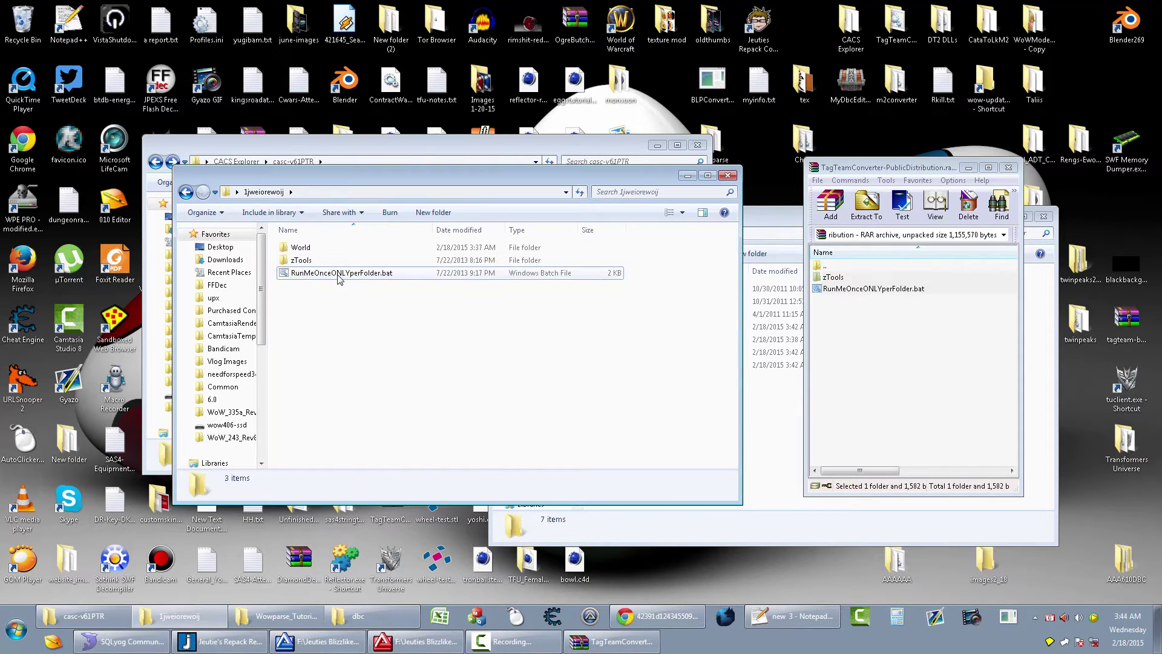
Run RunMeOnceONLYperFolder.bat and the generated TagTeamConverter-PublicDistribution.bat to convert all the M2 files.
{"action": "left_click", "coordinate": [337, 273]}
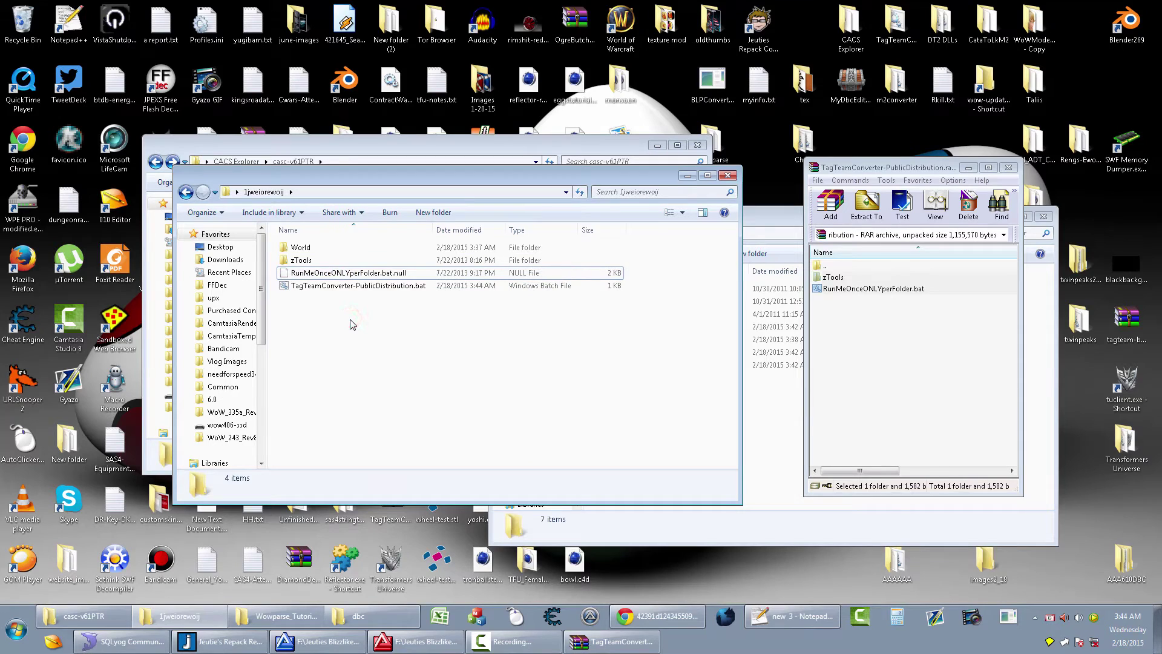
{"action": "double_click", "coordinate": [363, 287]}
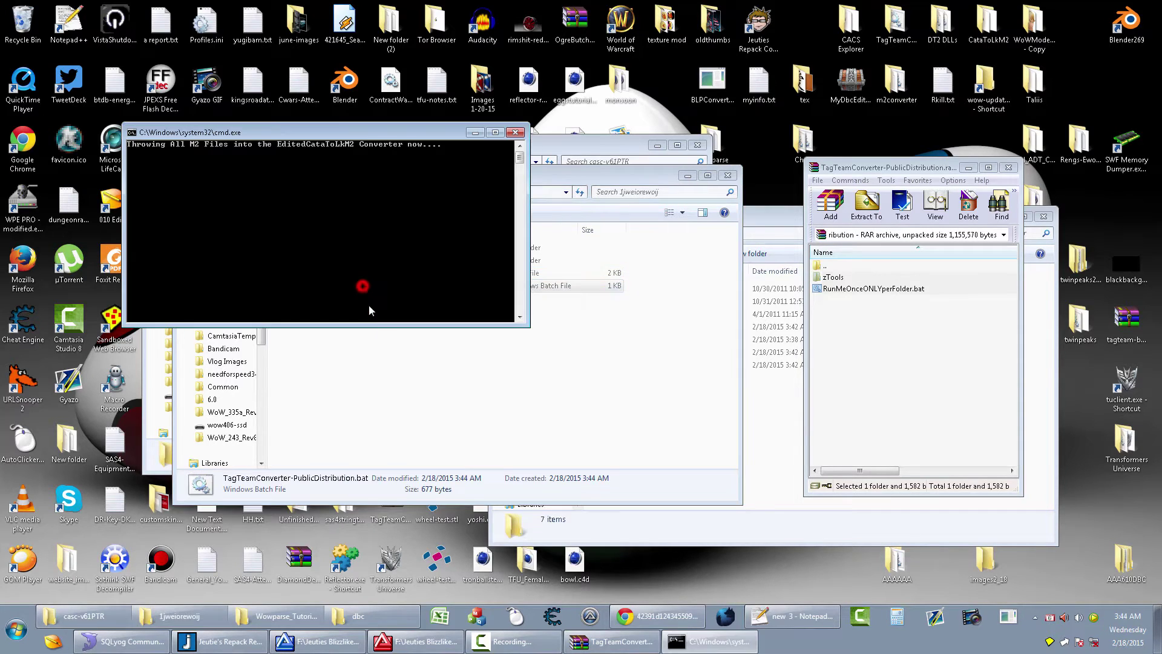
{"action": "left_click", "coordinate": [382, 344]}
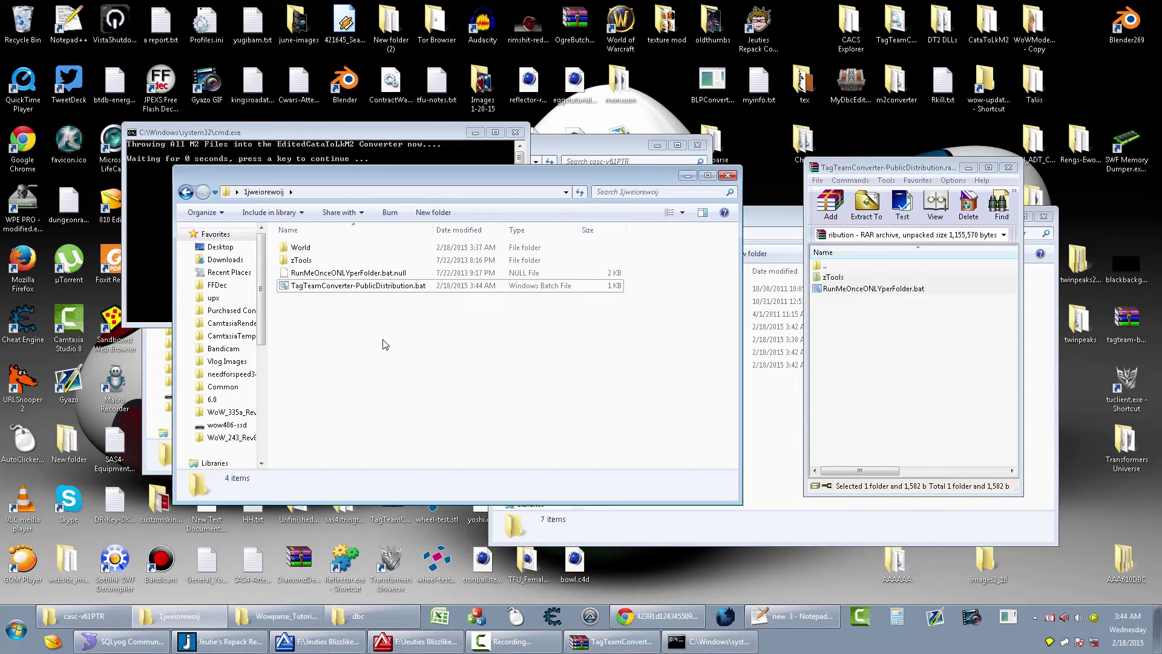
{"action": "left_click", "coordinate": [170, 280]}
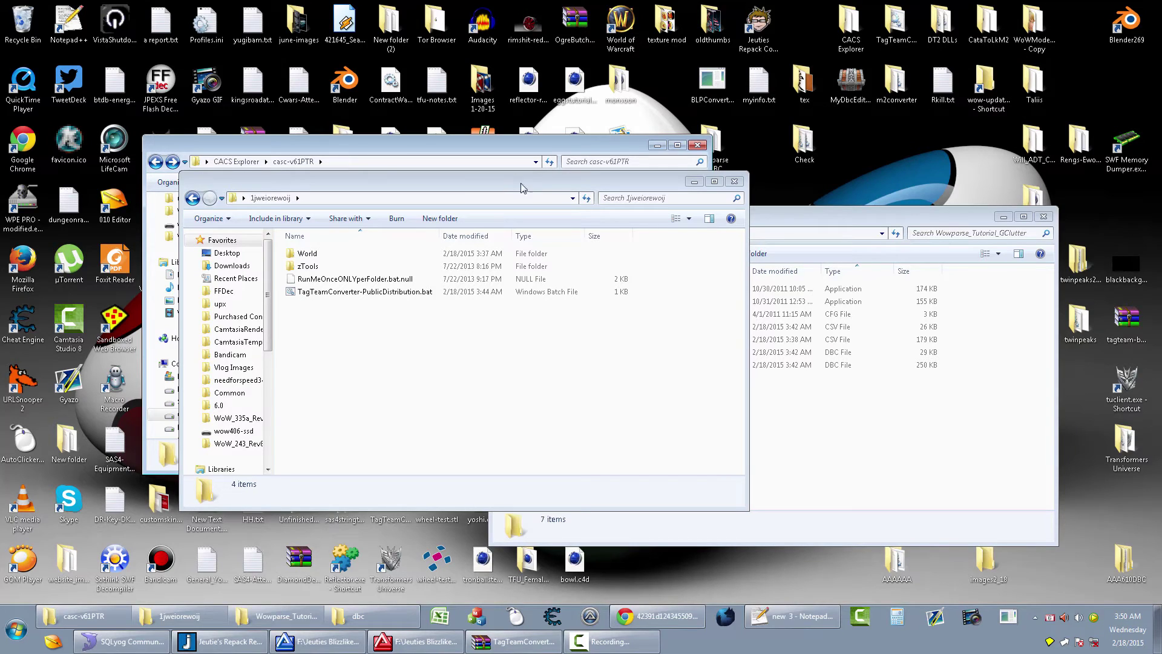
Create a folder named patch-B.MPQ in the WoW_335a_Rev12340 Data folder and open it.
{"action": "left_click", "coordinate": [474, 147]}
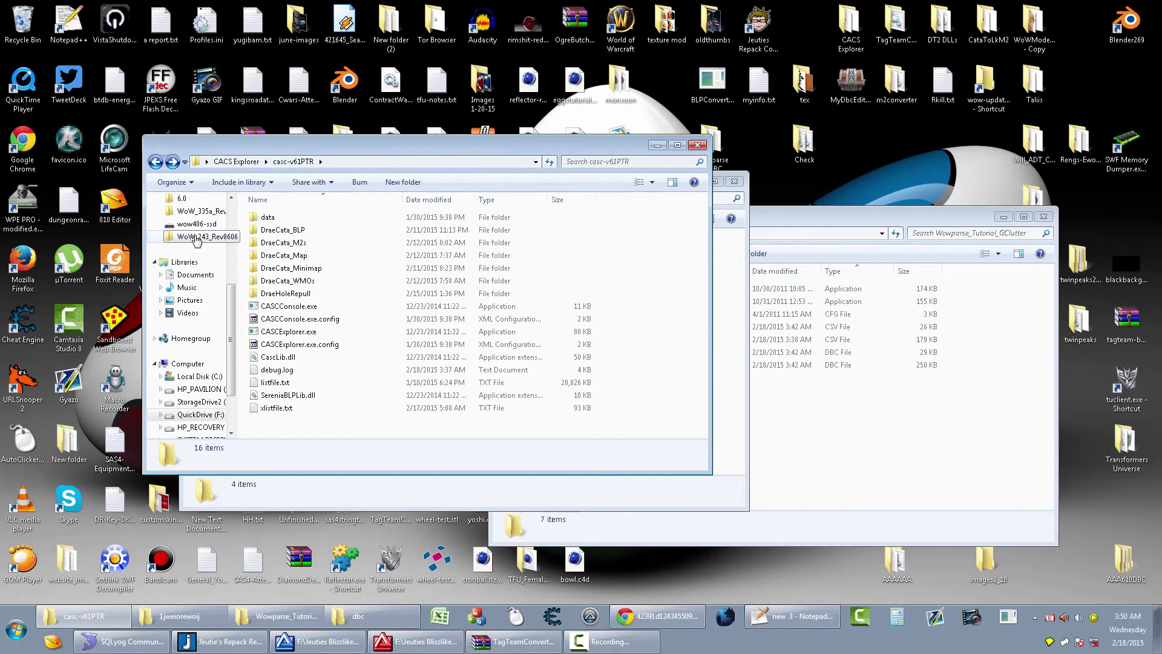
{"action": "left_click", "coordinate": [200, 211]}
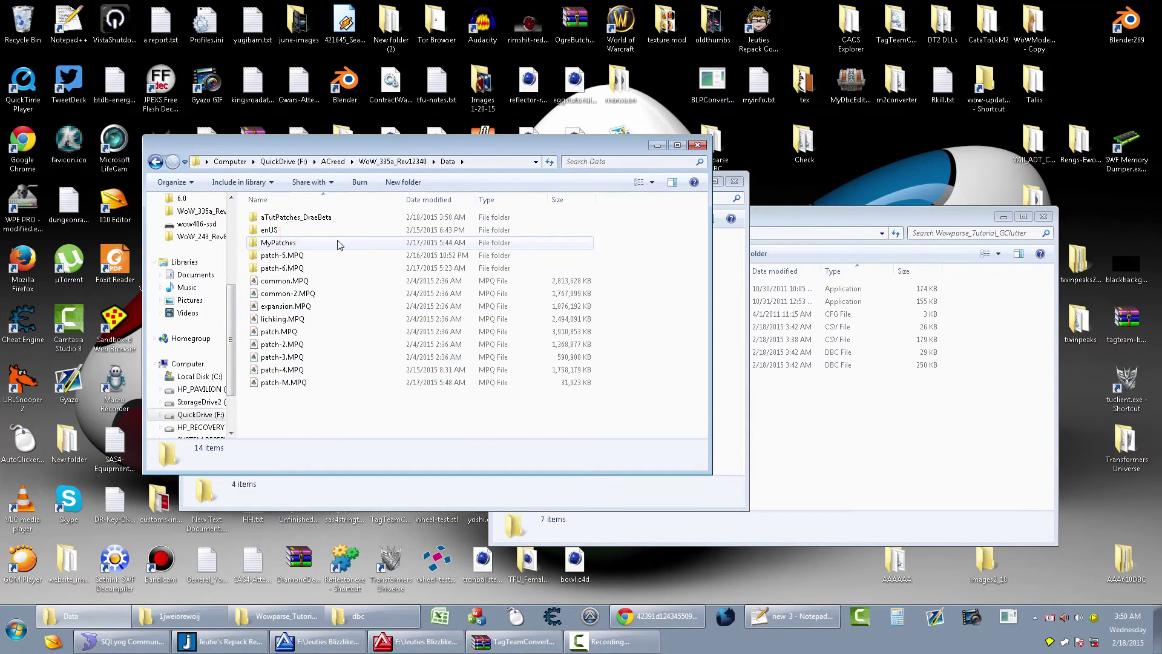
{"action": "left_click", "coordinate": [417, 182]}
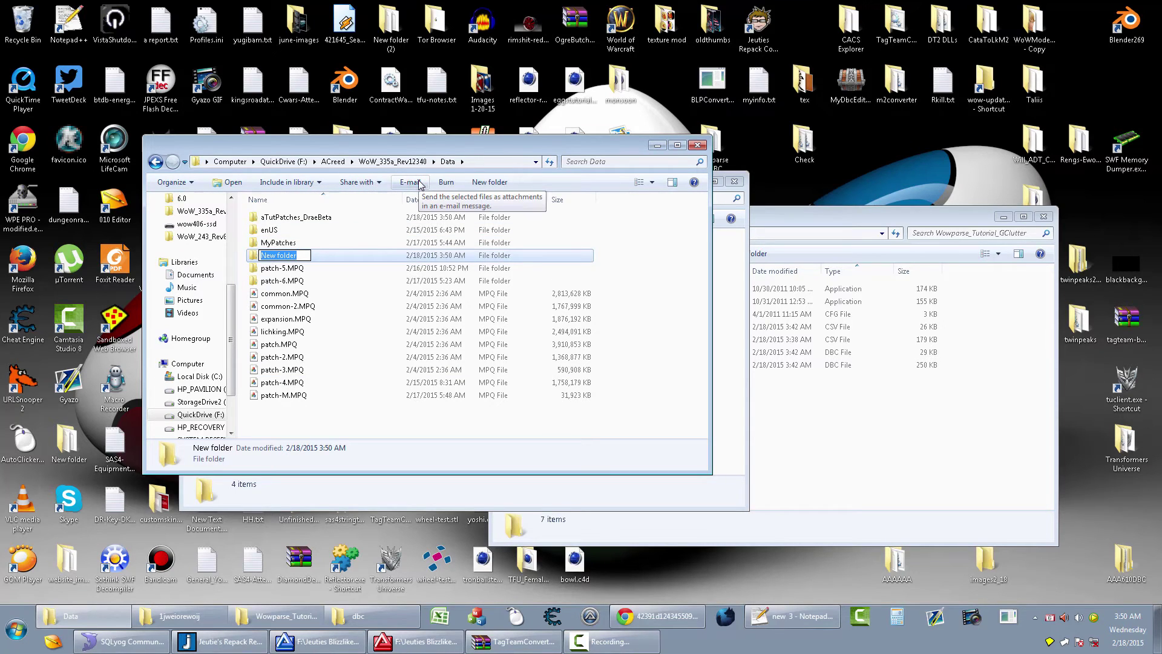
{"action": "type", "text": "patch-B.MPQ"}
{"action": "key", "text": "Return"}
{"action": "key", "text": "Return"}
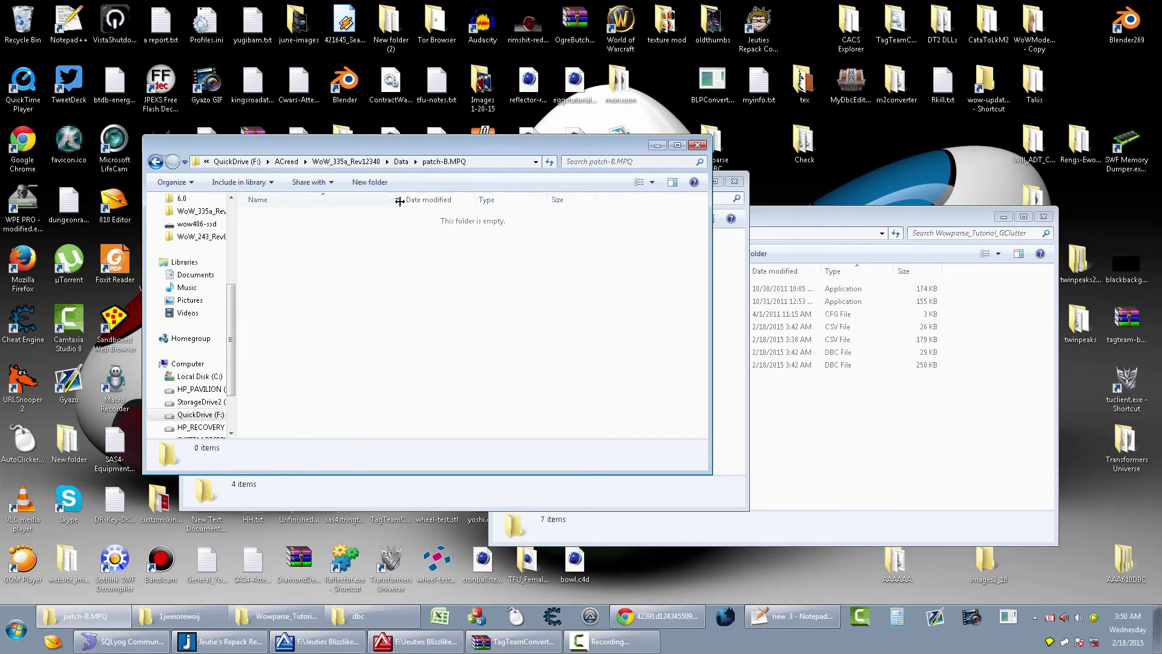
Create a DBFilesClient folder inside patch-B.MPQ and open it.
{"action": "left_click", "coordinate": [374, 182]}
{"action": "type", "text": "DBFile"}
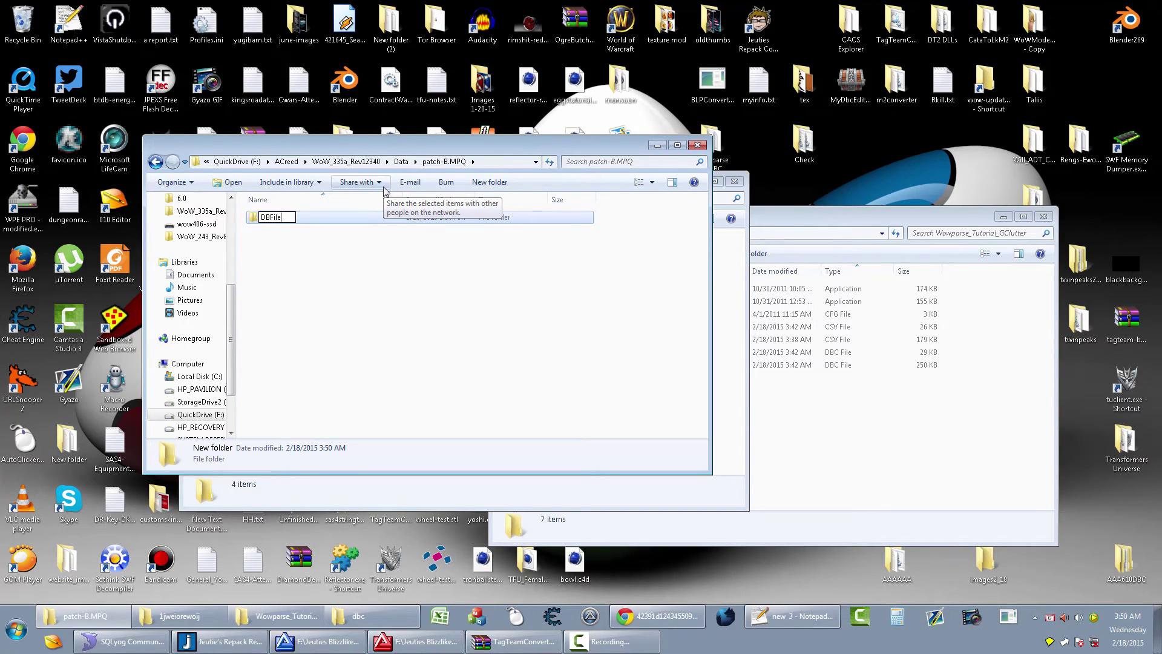
{"action": "type", "text": "sClient"}
{"action": "key", "text": "Return"}
{"action": "key", "text": "Return"}
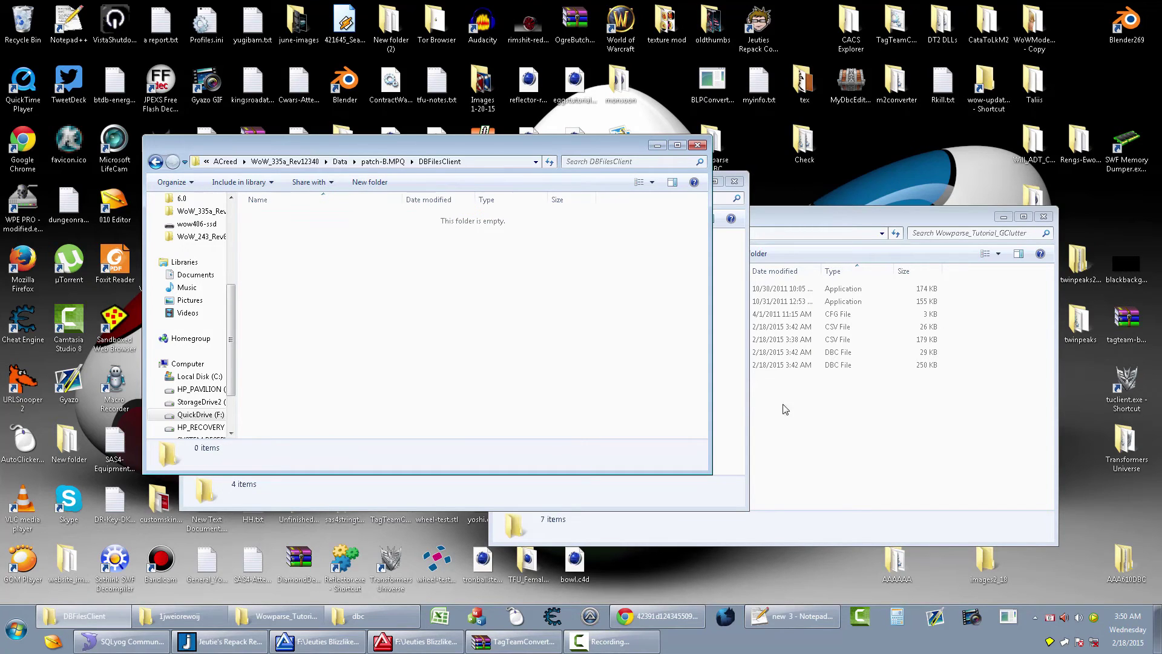
Copy GroundEffectDoodad.dbc and GroundEffectTexture.dbc into the DBFilesClient folder, and return to patch-B.MPQ.
{"action": "left_click", "coordinate": [839, 435]}
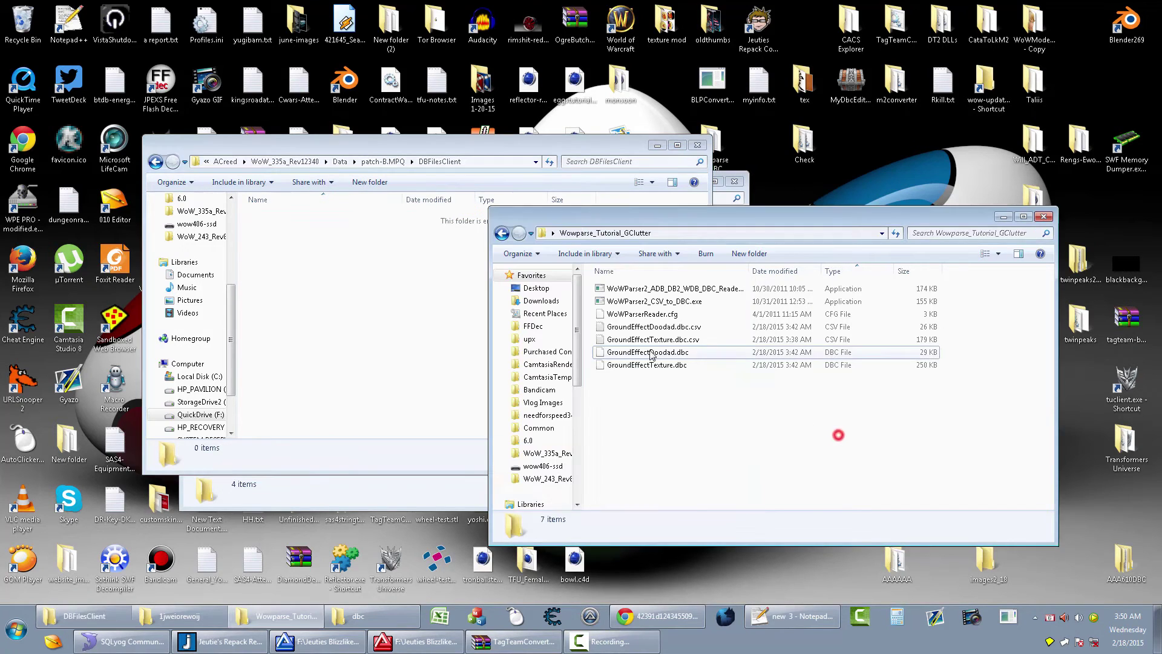
{"action": "left_click", "coordinate": [643, 363]}
{"action": "left_click", "coordinate": [640, 352], "text": "shift"}
{"action": "left_click_drag", "start_coordinate": [622, 357], "coordinate": [326, 321]}
{"action": "left_click", "coordinate": [393, 162]}
Copy the converted World folder from 1jweiorewoij into patch-B.MPQ.
{"action": "left_click", "coordinate": [371, 475]}
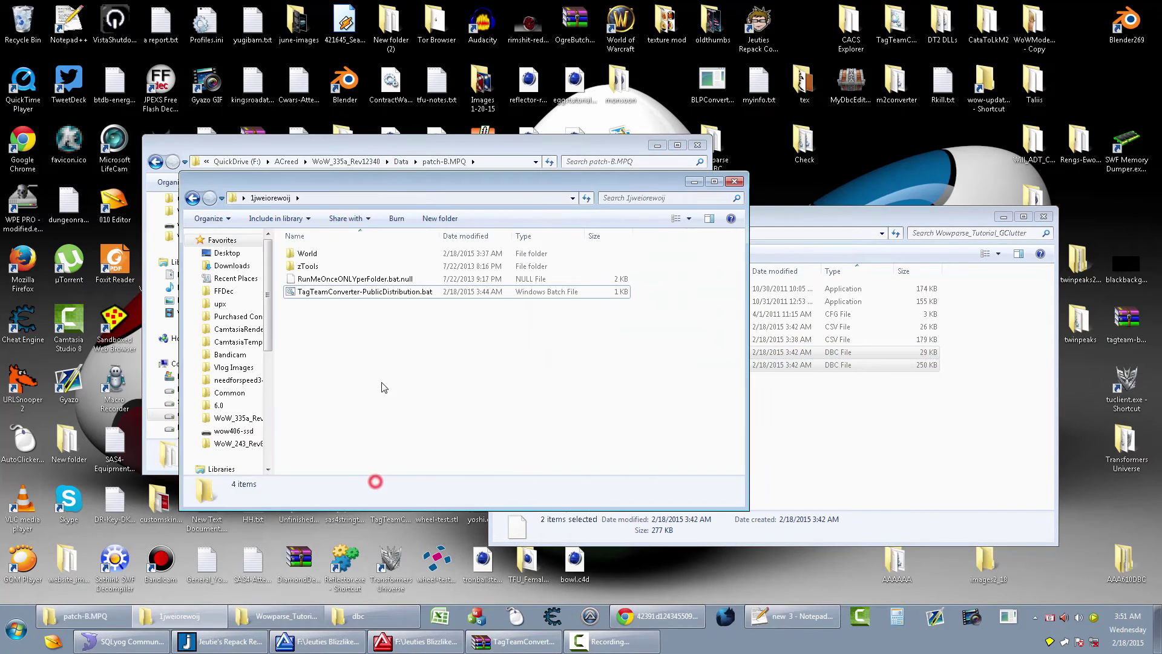
{"action": "left_click_drag", "start_coordinate": [421, 147], "coordinate": [698, 156]}
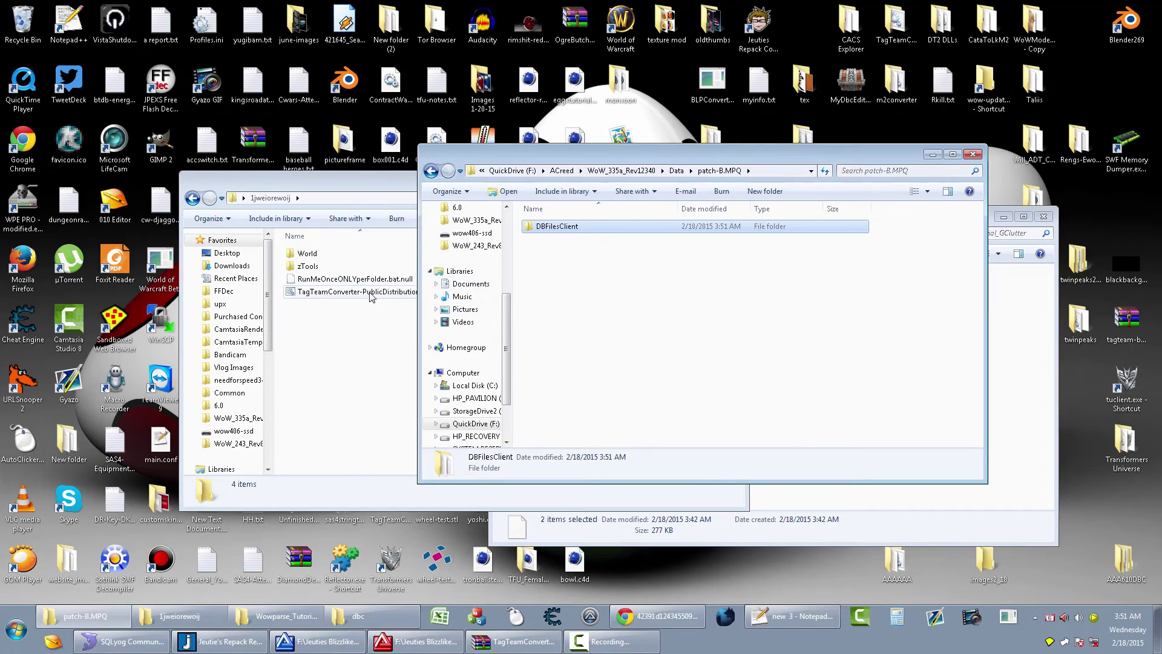
{"action": "left_click", "coordinate": [350, 339]}
{"action": "left_click_drag", "start_coordinate": [313, 254], "coordinate": [796, 298]}
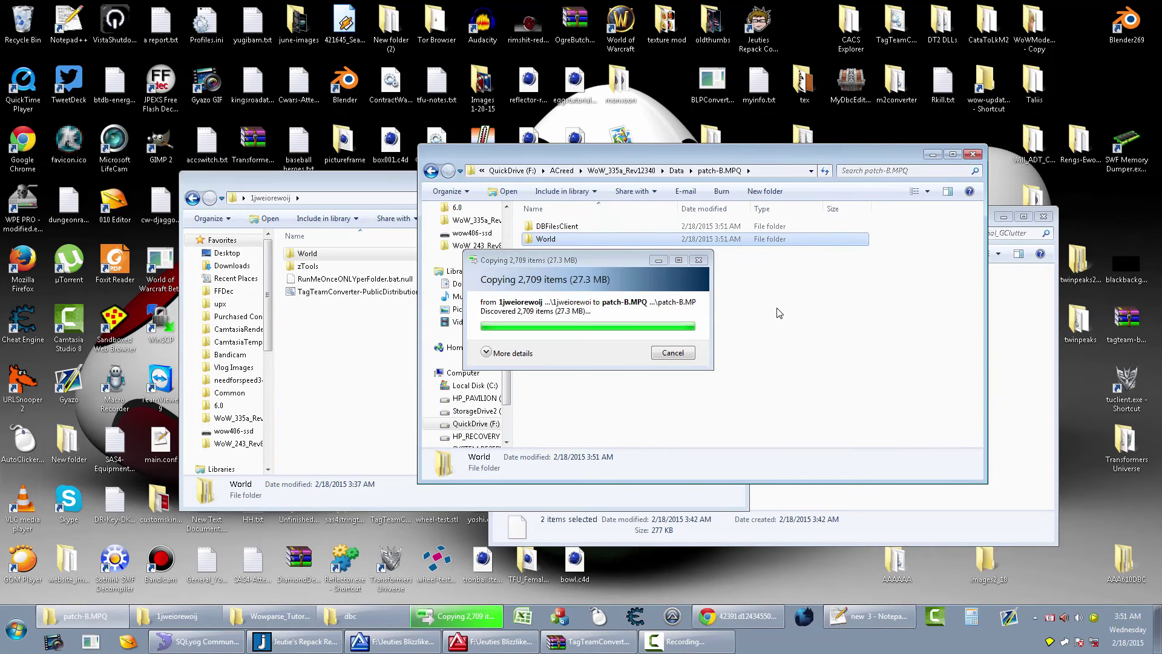
{"action": "left_click", "coordinate": [776, 310]}
Launch the Wow 335 F game client and allow Wow.exe to run past the security warning.
{"action": "key", "text": "super"}
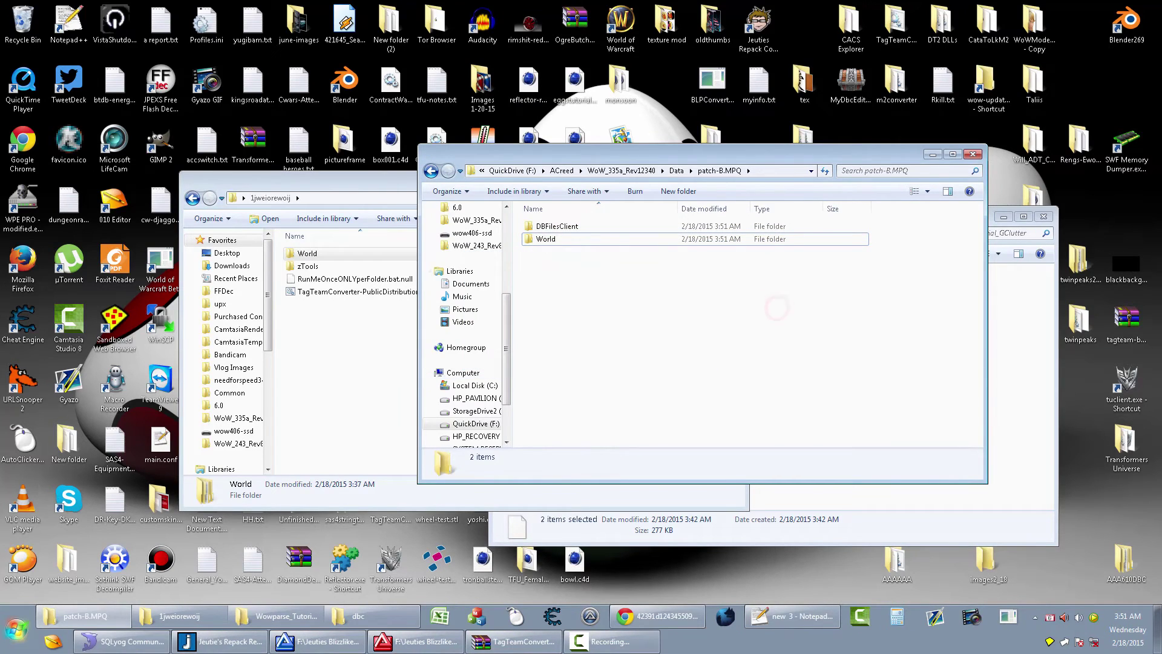
{"action": "left_click", "coordinate": [48, 155]}
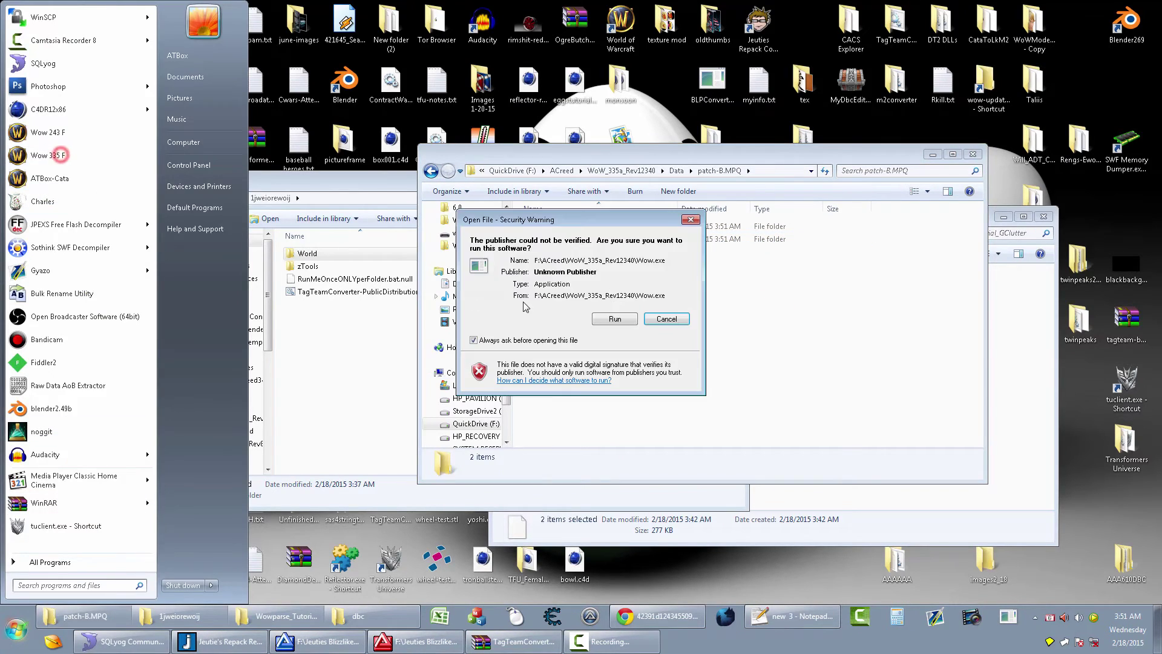
{"action": "left_click", "coordinate": [624, 322]}
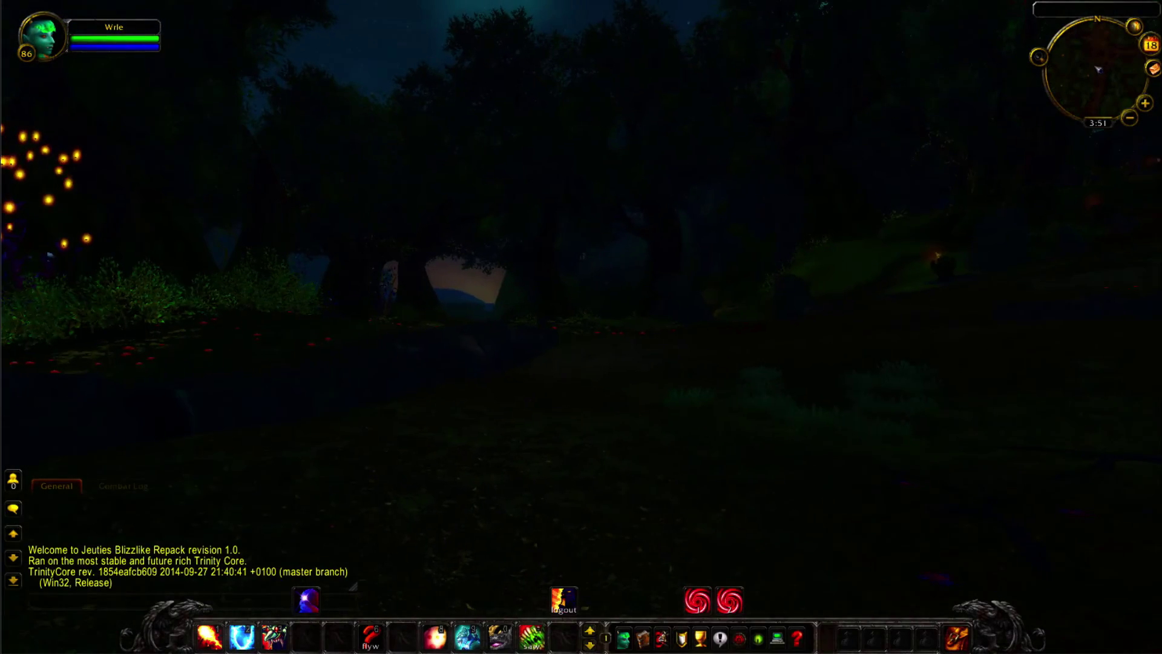
Switch to WoW Machinima Tool, enable the custom environment, brighten the diffuse light to RGB 206, 221, 234, and minimise the tool.
{"action": "key", "text": "w"}
{"action": "left_click_drag", "start_coordinate": [560, 339], "coordinate": [527, 537]}
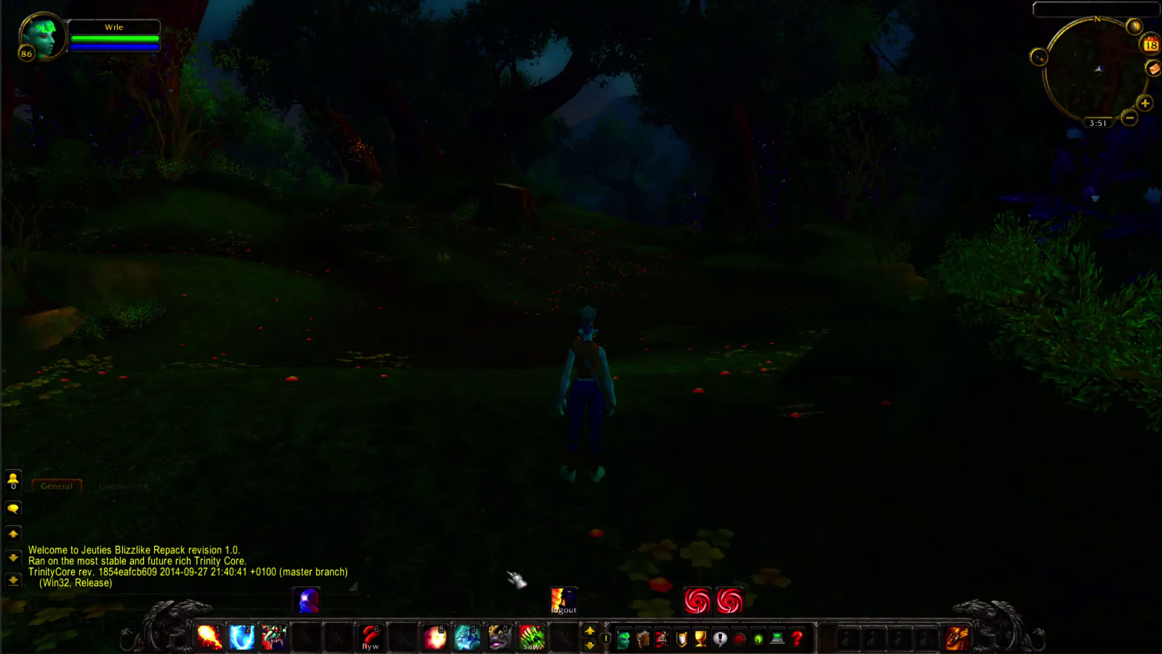
{"action": "key", "text": "alt+Tab"}
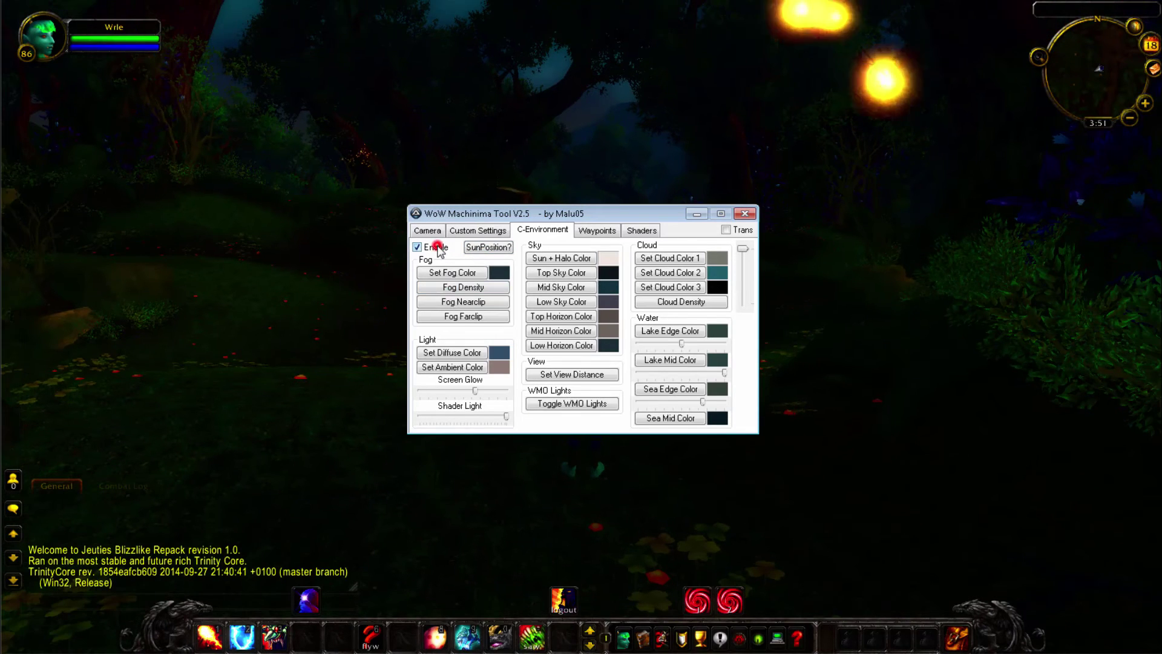
{"action": "left_click", "coordinate": [467, 352]}
{"action": "left_click", "coordinate": [720, 279]}
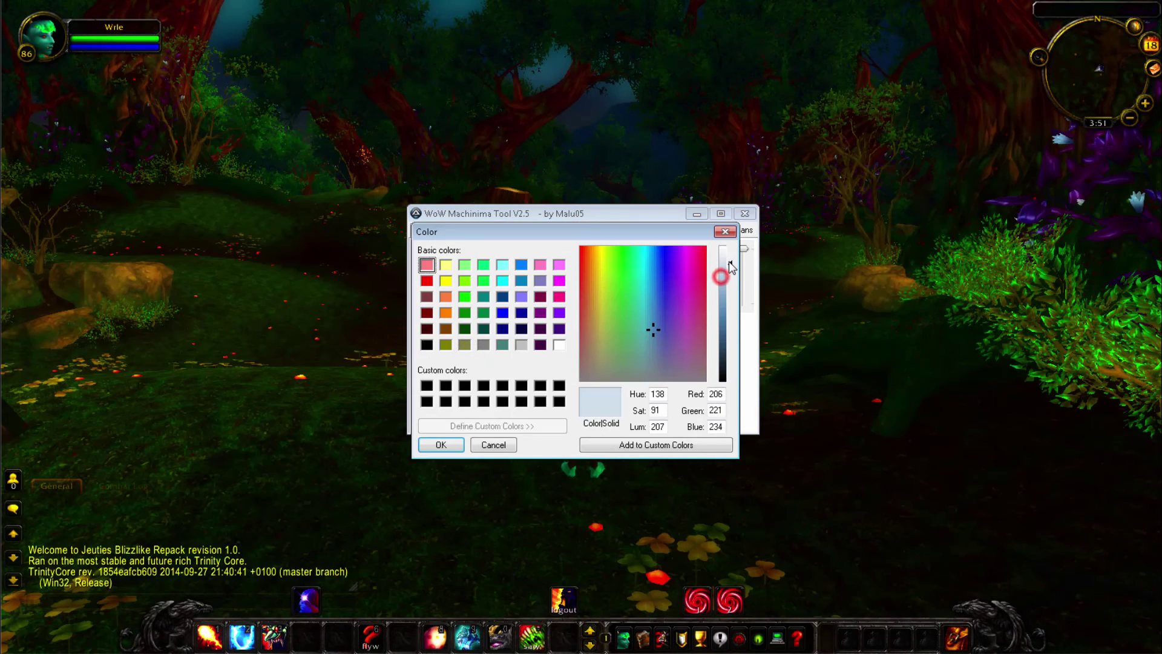
{"action": "left_click", "coordinate": [441, 444]}
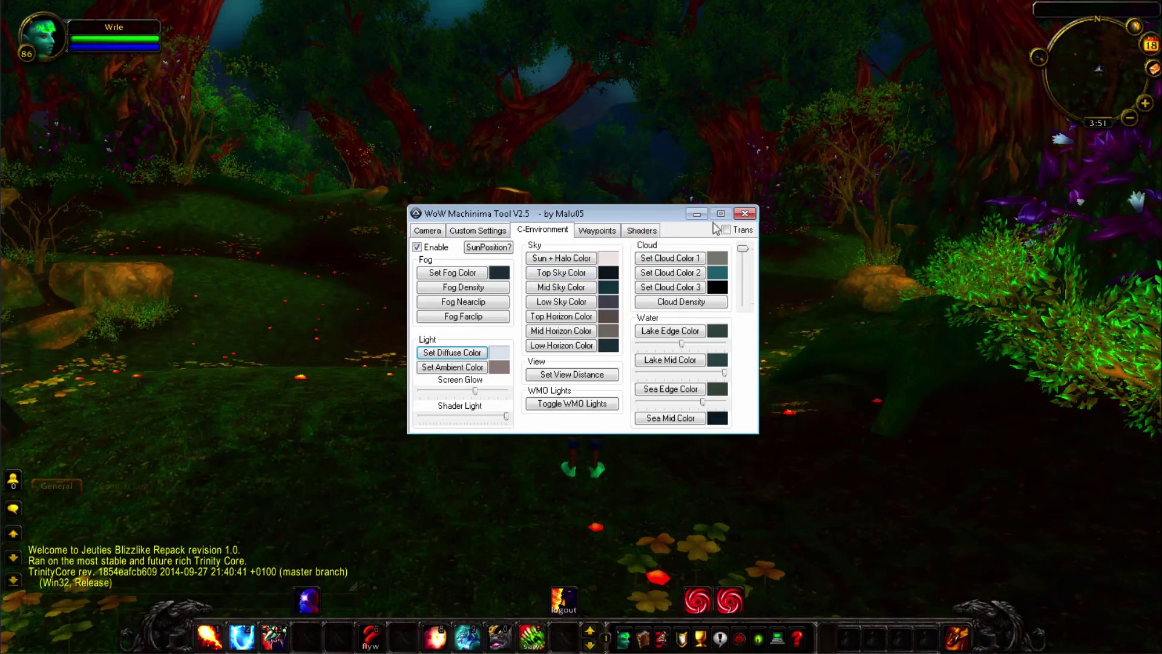
{"action": "left_click", "coordinate": [696, 214]}
Run the character through the forest and examine the converted ground effects, such as the grass and flowers, across the terrain.
{"action": "key", "text": "w"}
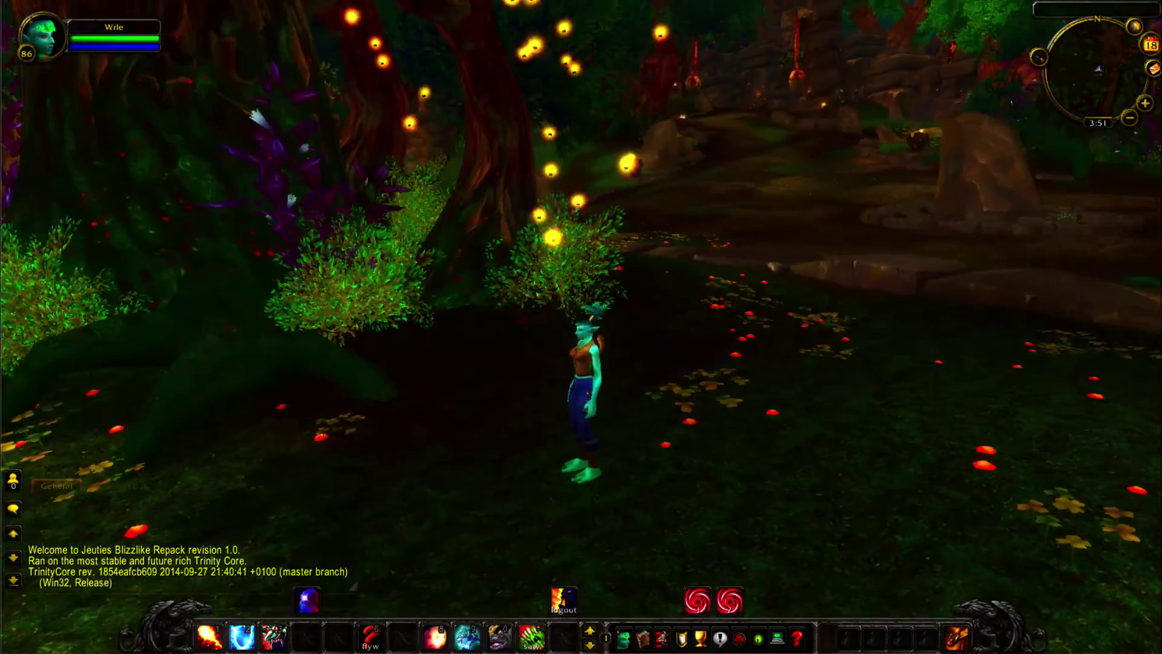
{"action": "key", "text": "a"}
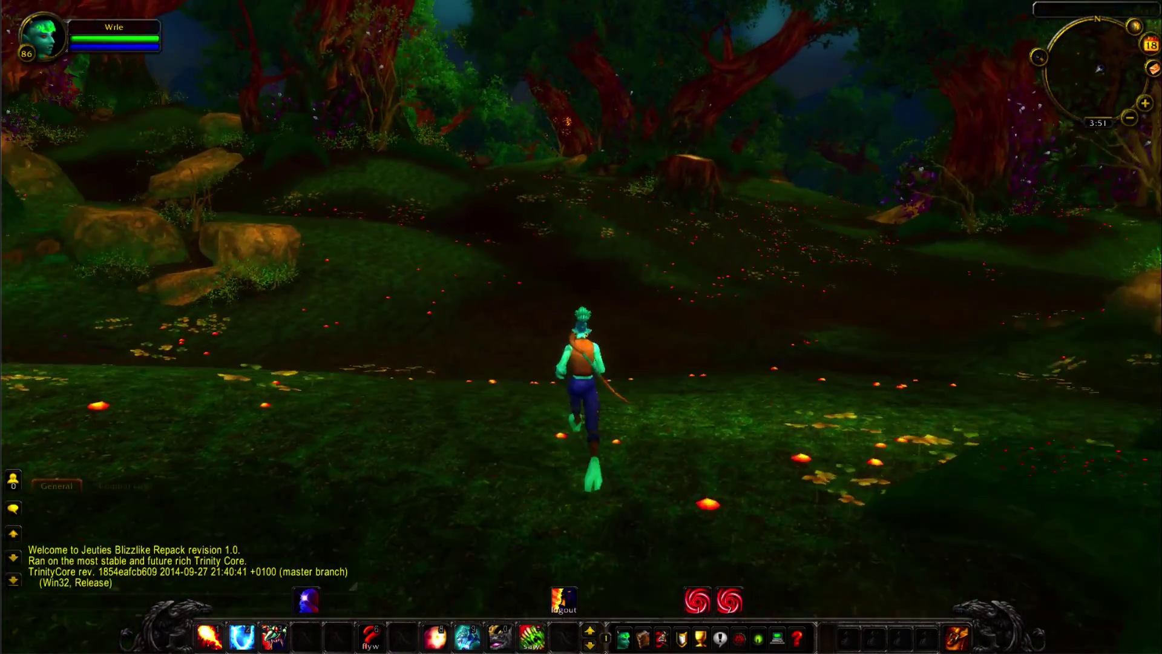
{"action": "key", "text": "a"}
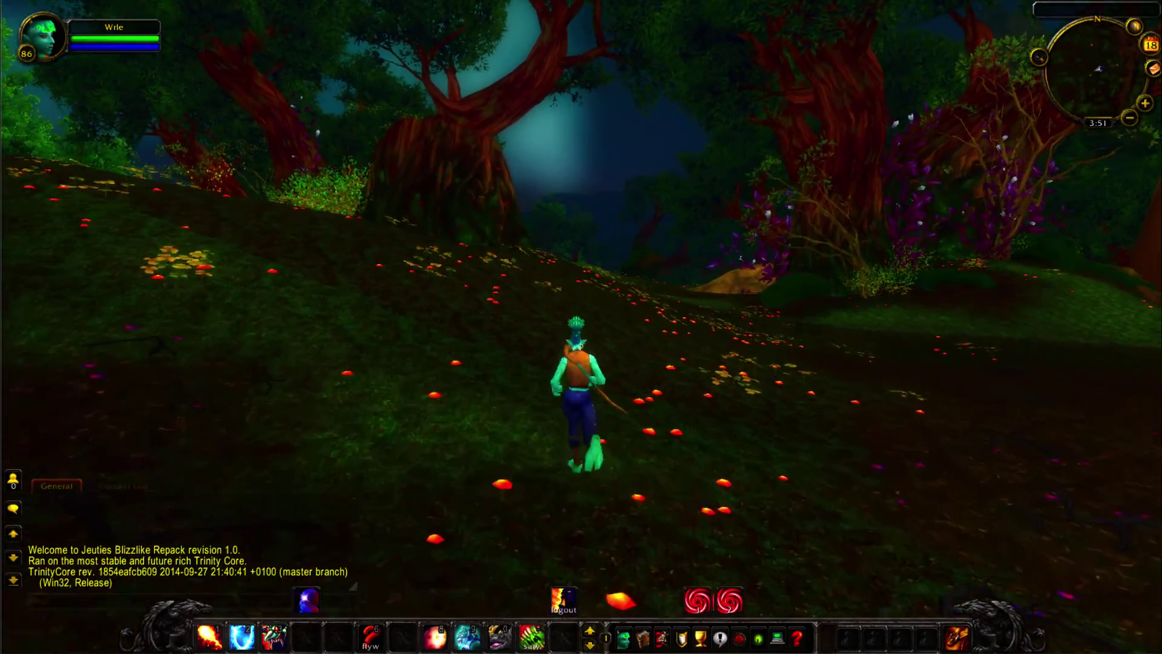
{"action": "key", "text": "w"}
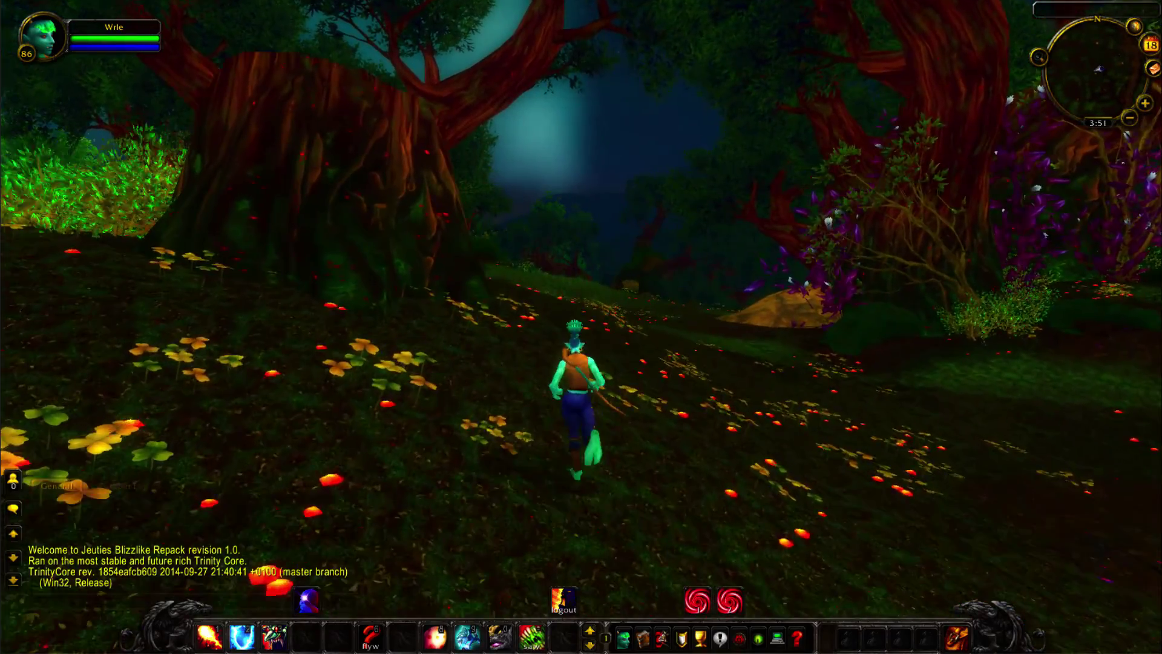
{"action": "key", "text": "w"}
{"action": "key", "text": "a"}
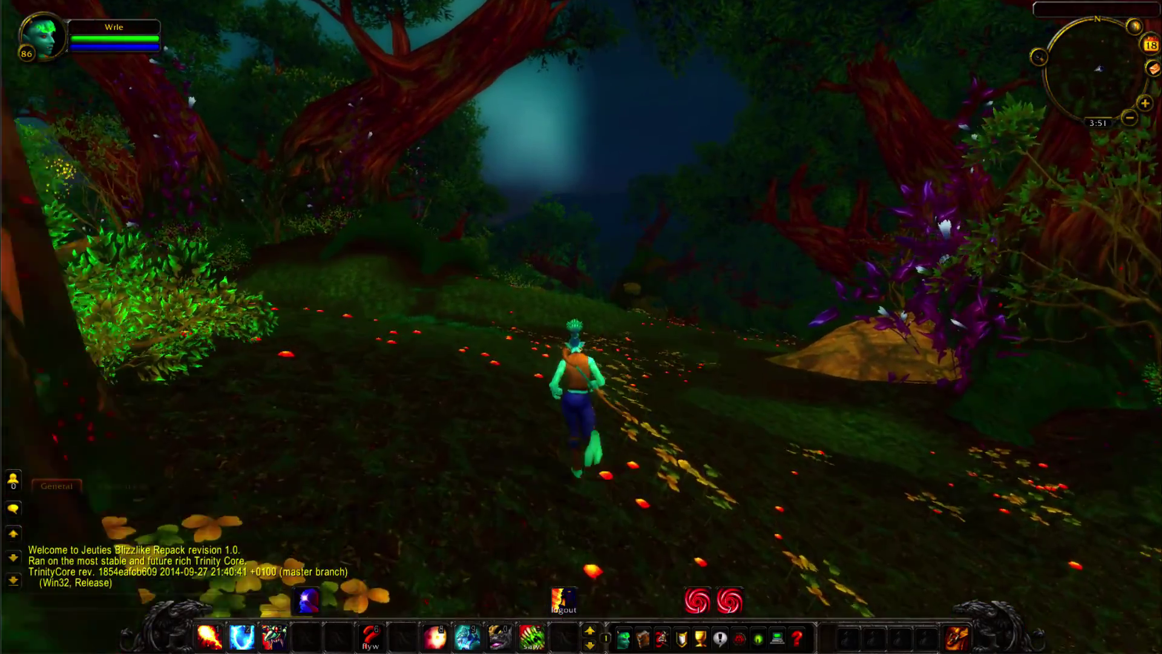
{"action": "key", "text": "w"}
{"action": "key", "text": "a"}
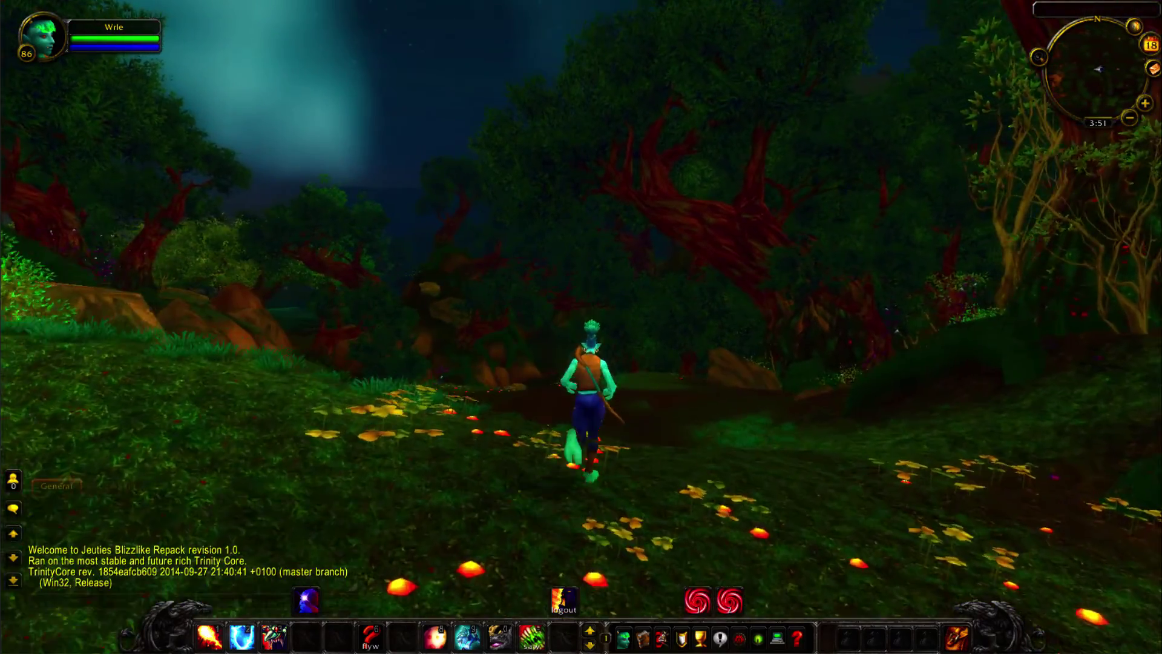
{"action": "key", "text": "w"}
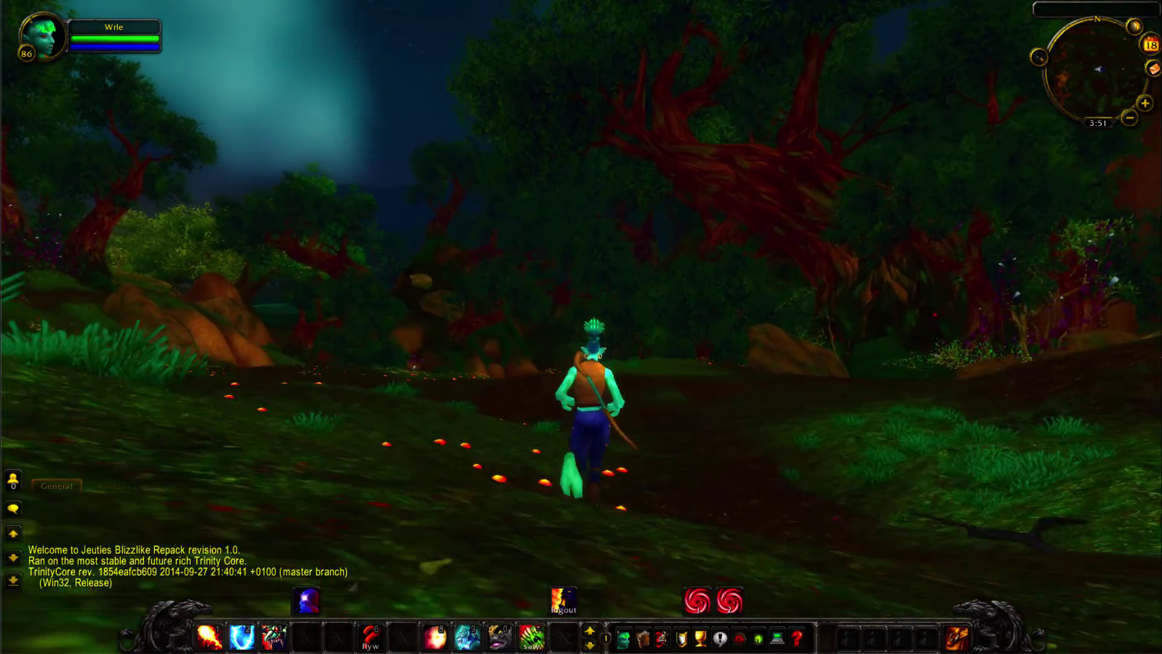
{"action": "key", "text": "w"}
{"action": "key", "text": "a"}
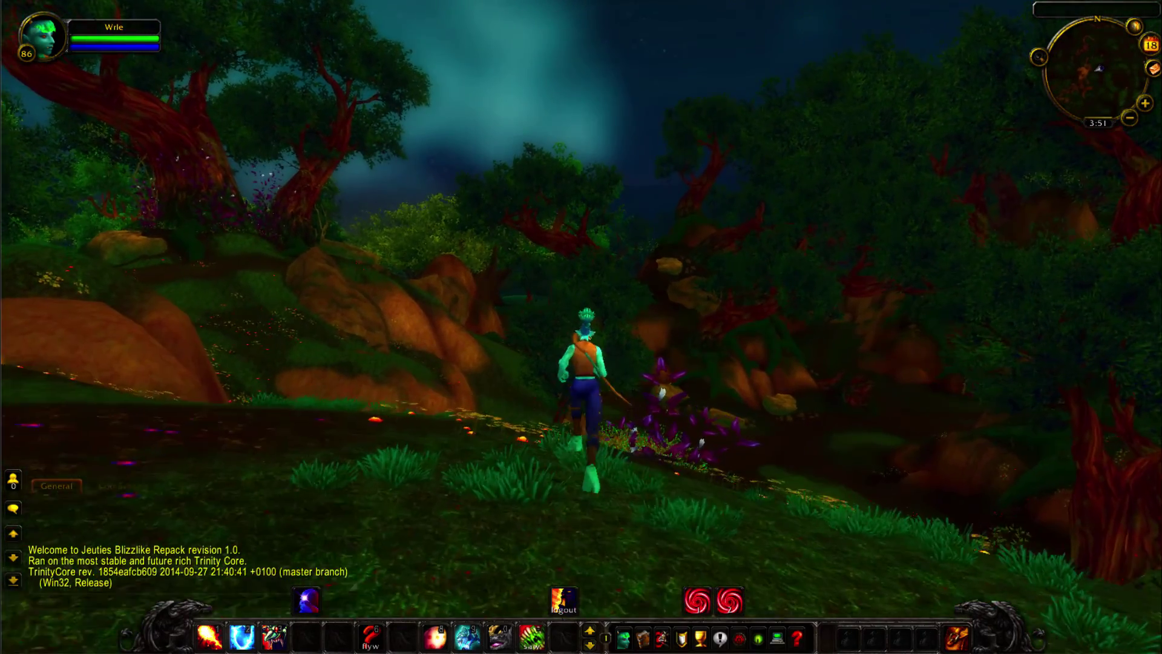
{"action": "key", "text": "w"}
{"action": "key", "text": "a"}
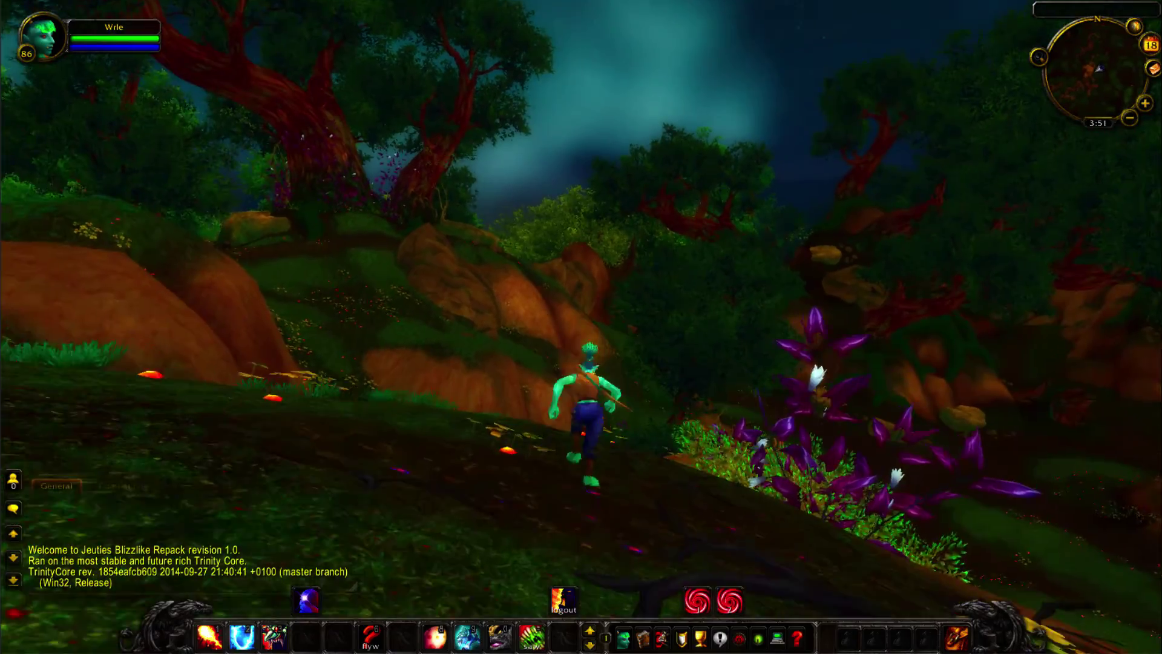
{"action": "key", "text": "w"}
{"action": "key", "text": "a"}
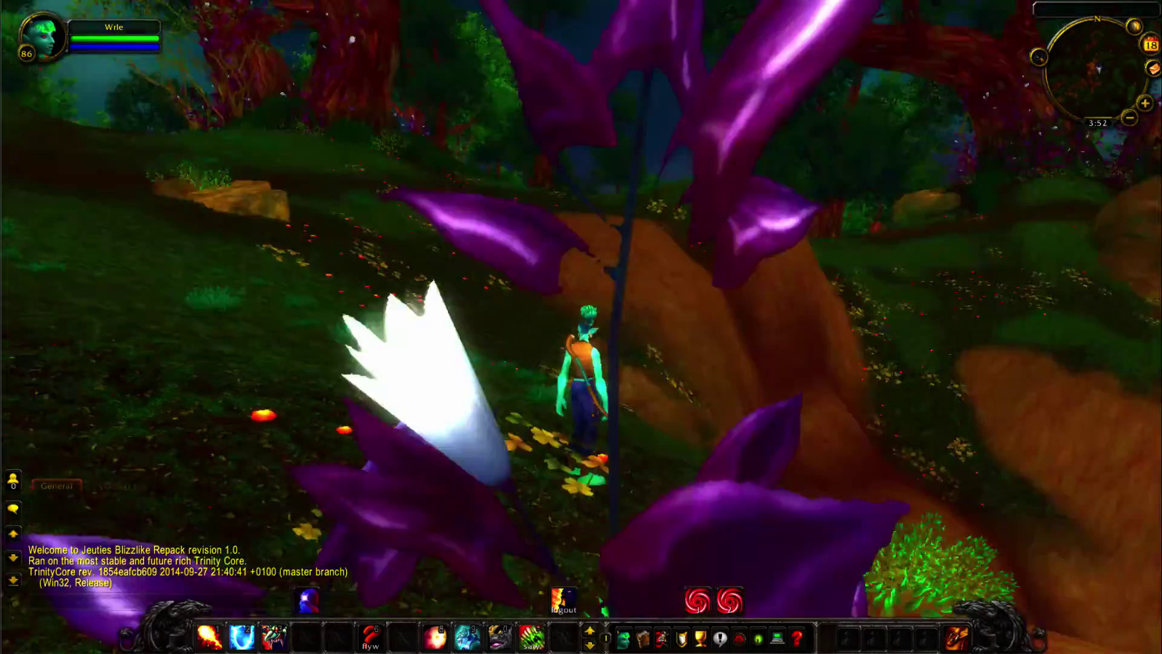
{"action": "key", "text": "w"}
{"action": "key", "text": "d"}
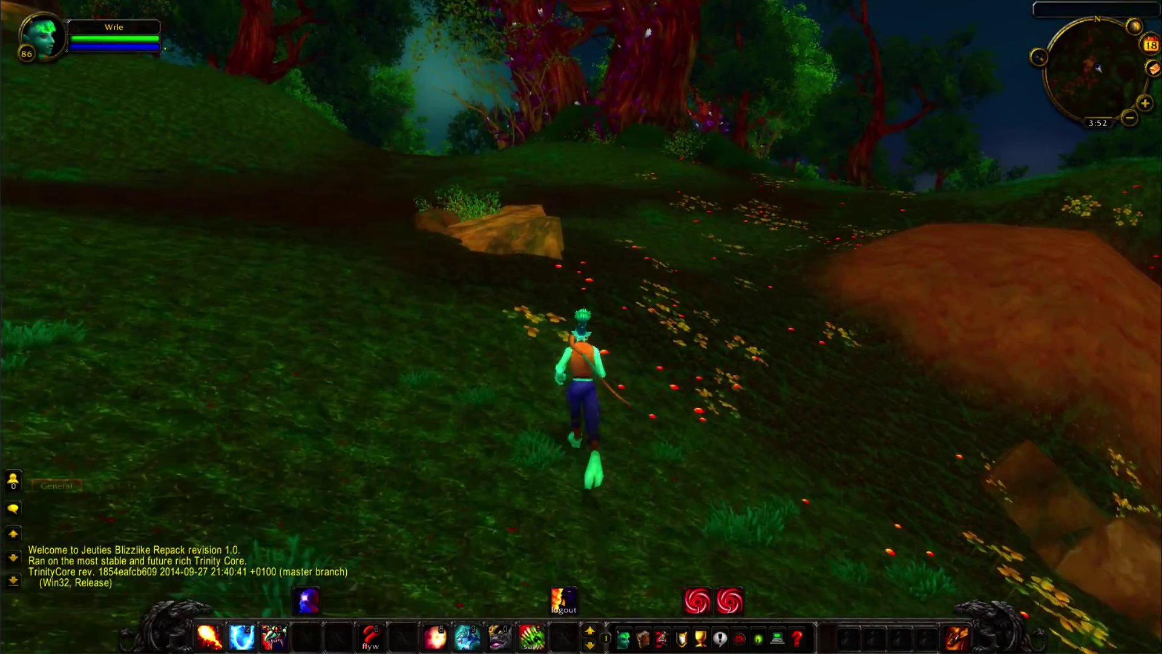
{"action": "key", "text": "w"}
{"action": "key", "text": "space"}
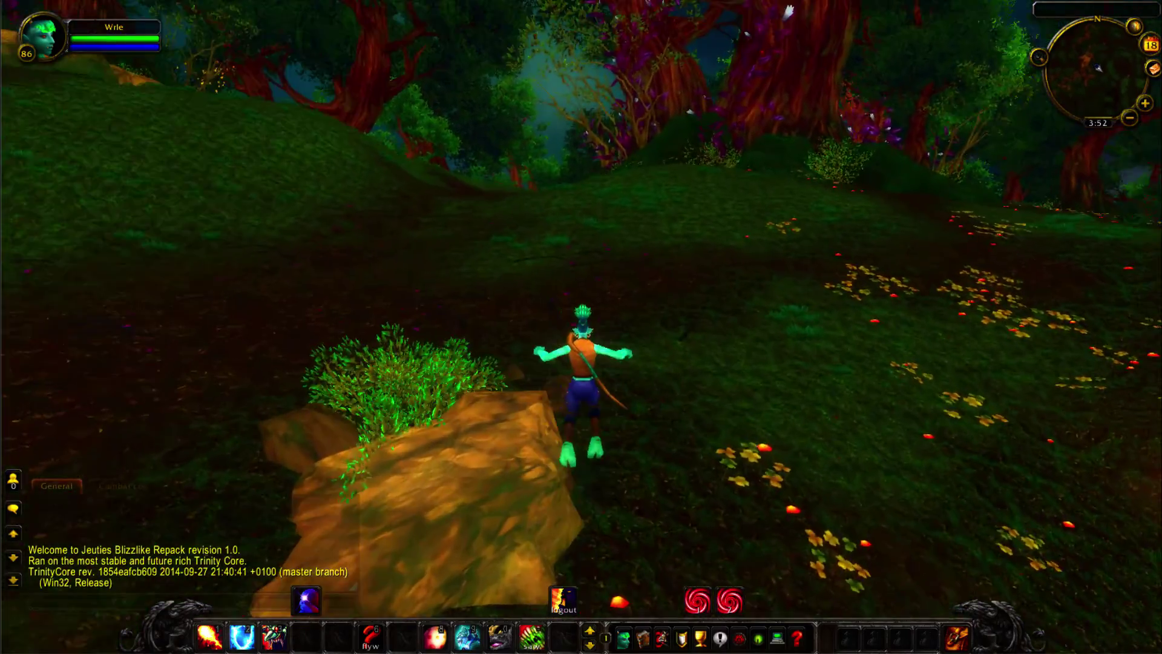
{"action": "key", "text": "w"}
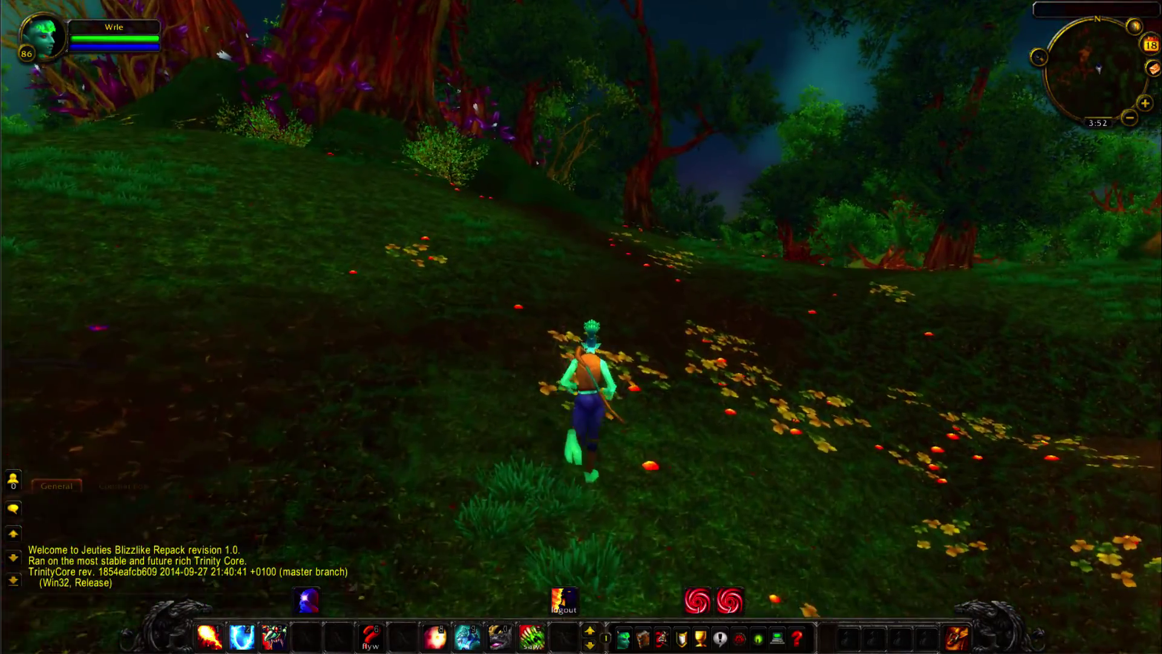
{"action": "key", "text": "w"}
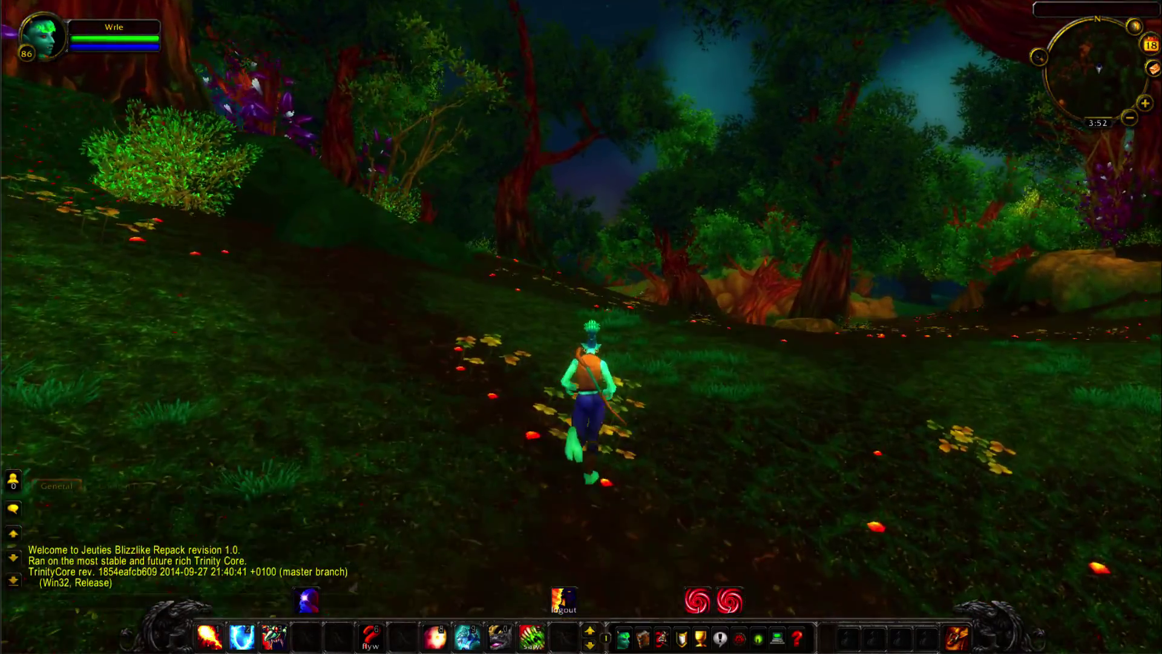
{"action": "key", "text": "w"}
{"action": "key", "text": "w"}
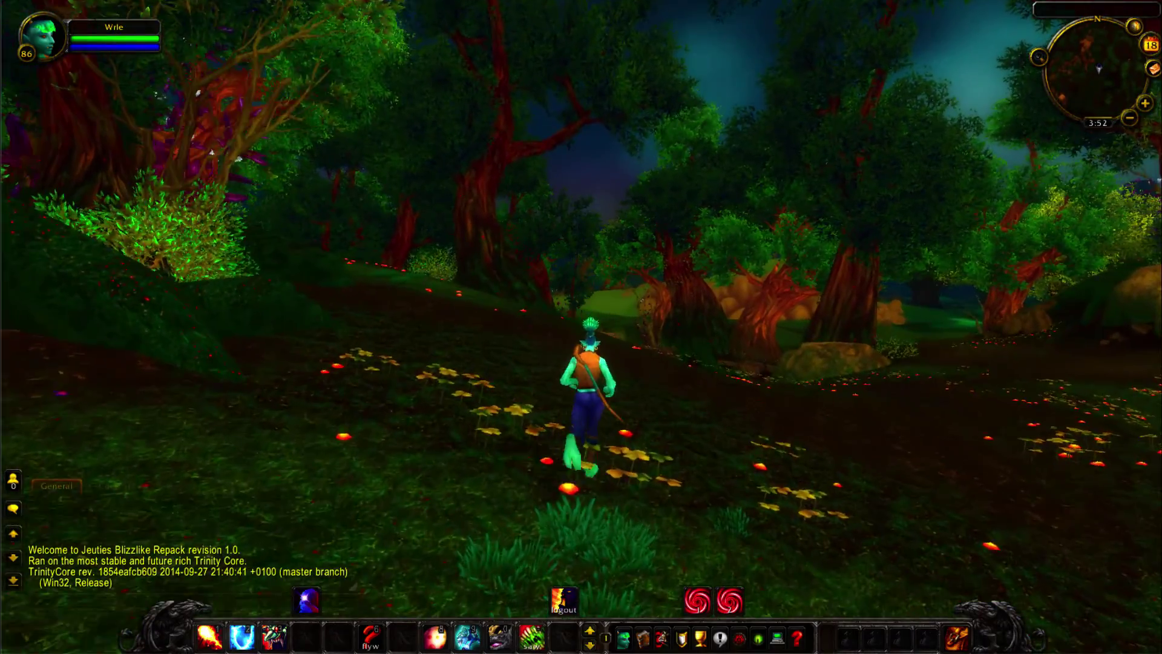